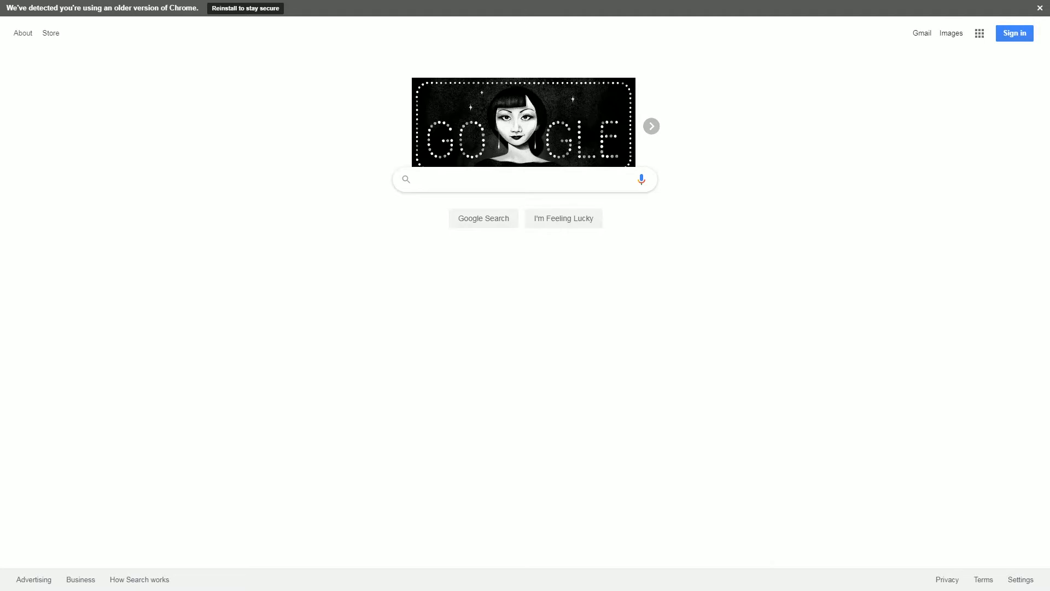
- Go to dodsbirsttr.mil/submissions/login in Chrome to load the DSIP login page
{"action": "left_click", "coordinate": [524, 180]}
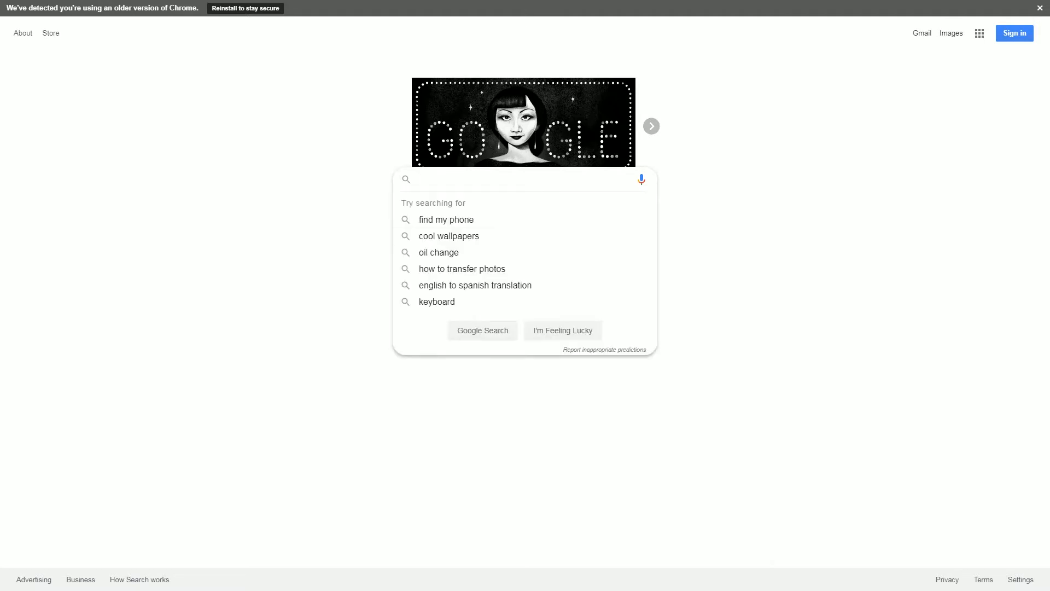
{"action": "type", "text": "dod"}
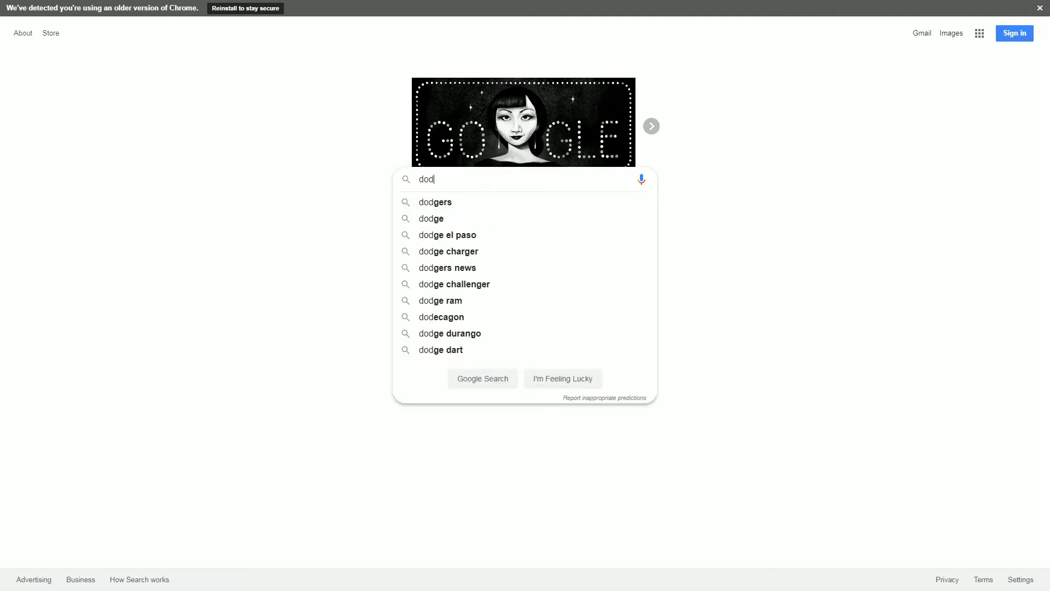
{"action": "type", "text": "sbirstt"}
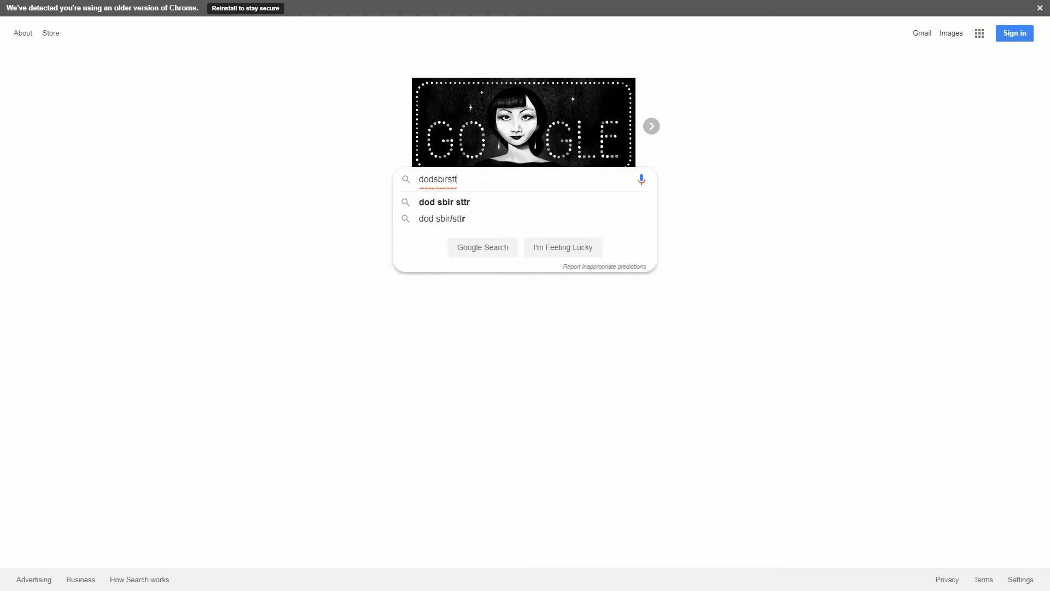
{"action": "type", "text": "r.mil/submissi"}
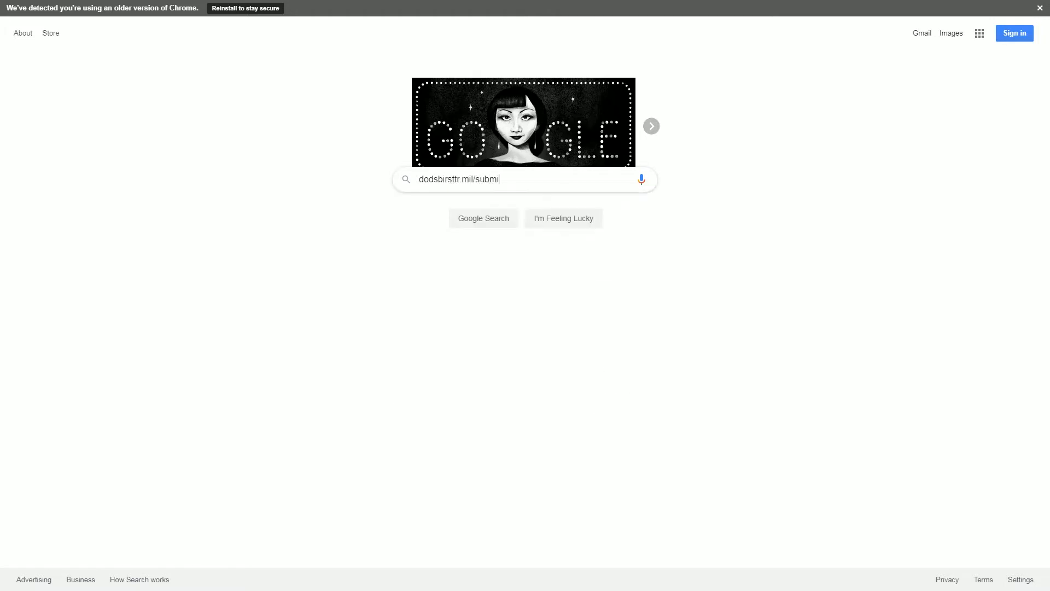
{"action": "type", "text": "ons/login"}
{"action": "key", "text": "Return"}
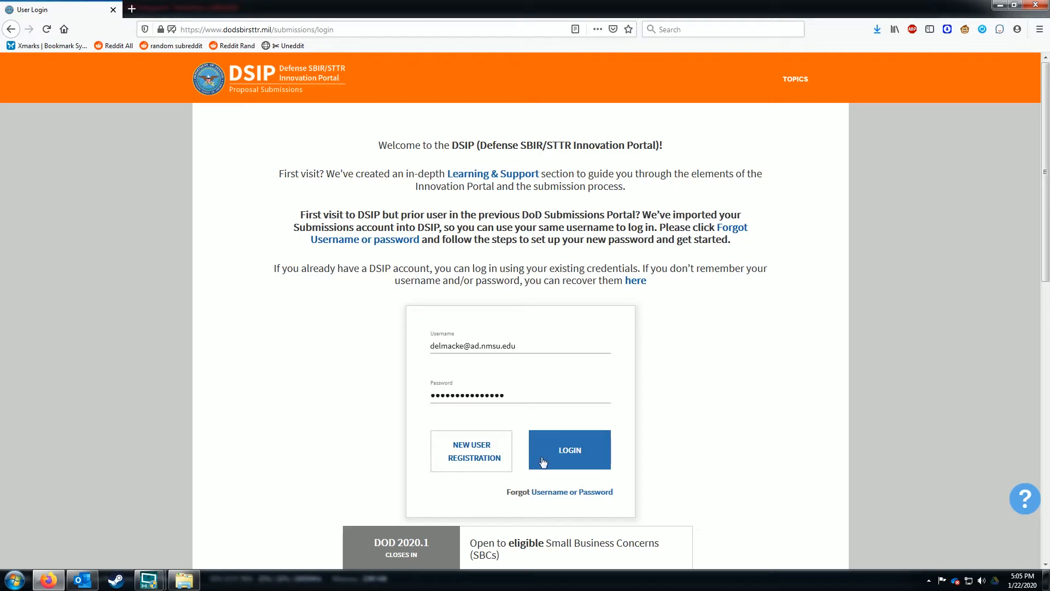
- Log in and authenticate with the emailed two-factor verification code
{"action": "left_click", "coordinate": [561, 458]}
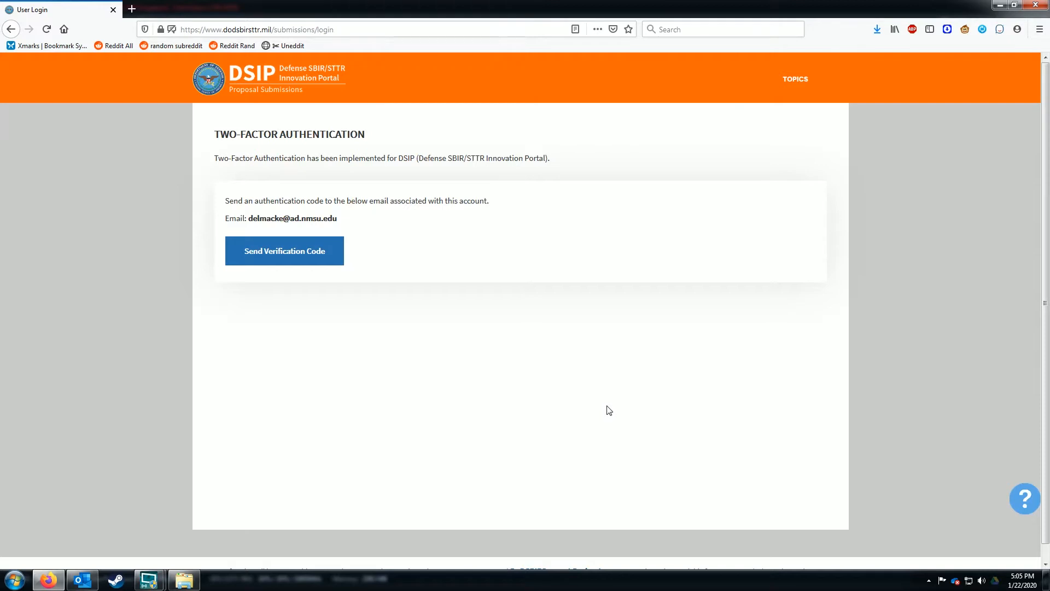
{"action": "left_click", "coordinate": [288, 254]}
{"action": "left_click", "coordinate": [629, 333]}
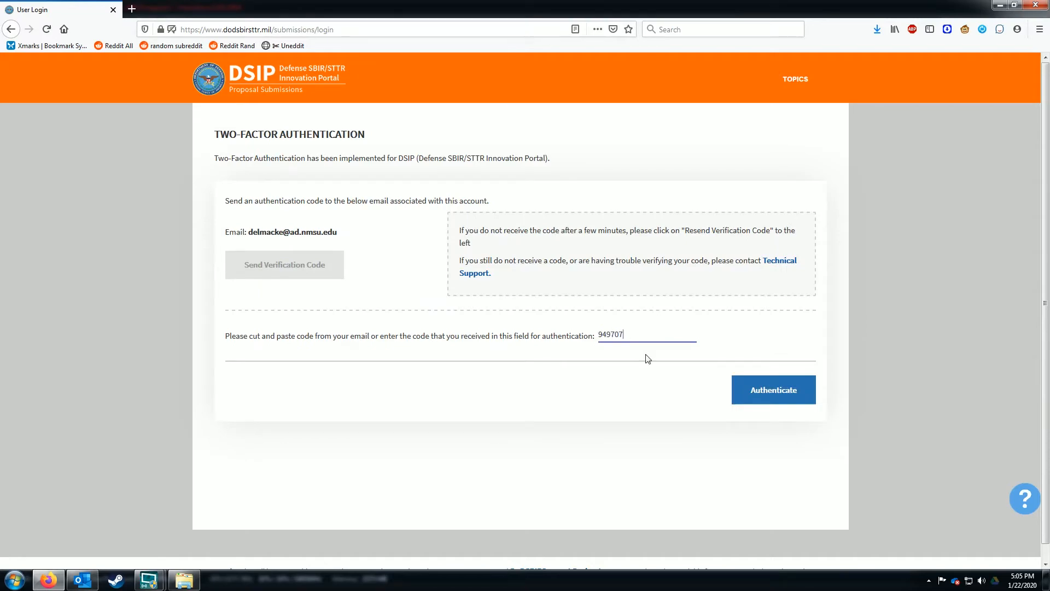
{"action": "left_click", "coordinate": [782, 397]}
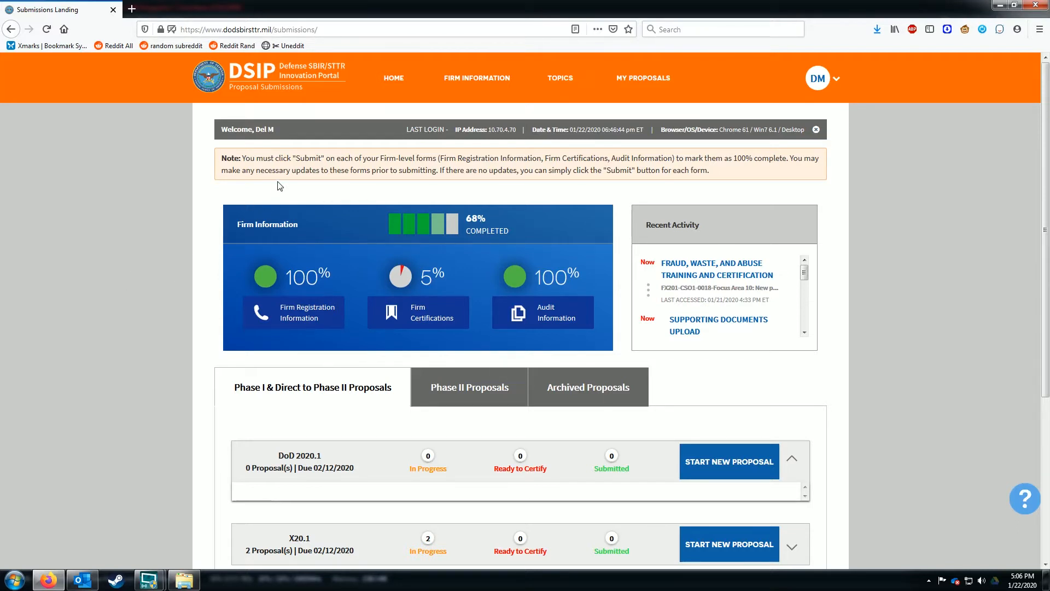
- Open Firm Registration Information and look over the firm's address, city, state and ZIP details
{"action": "mouse_move", "coordinate": [461, 89]}
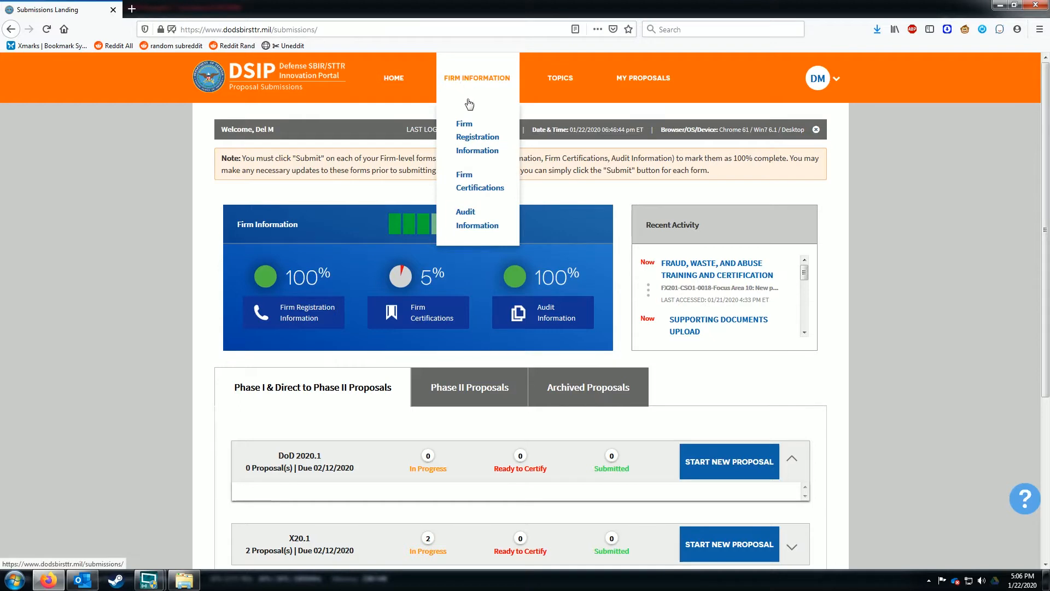
{"action": "left_click", "coordinate": [472, 136]}
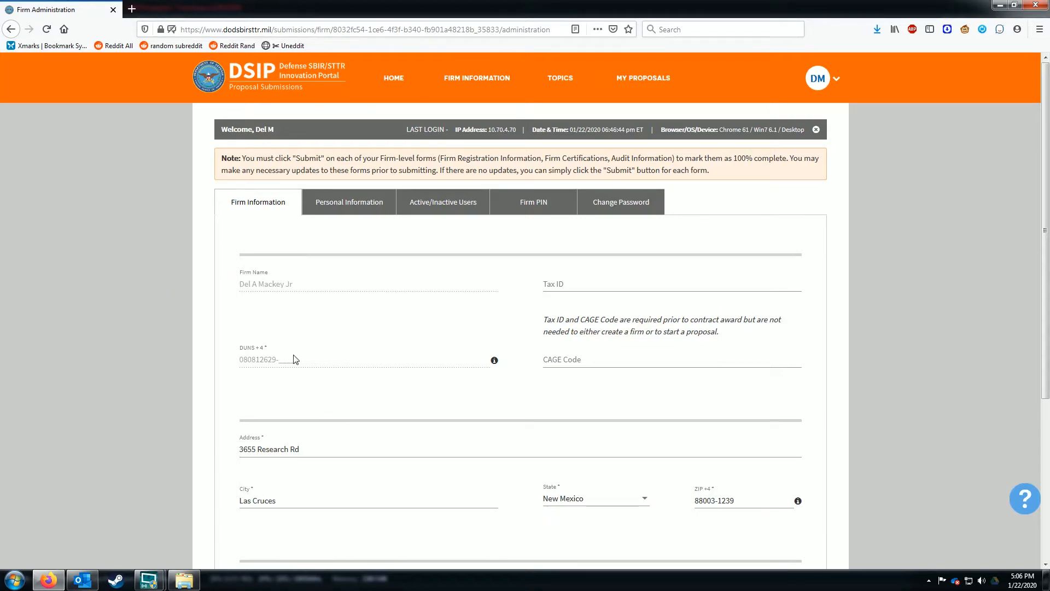
{"action": "scroll", "coordinate": [306, 356], "scroll_direction": "down", "scroll_amount": 5}
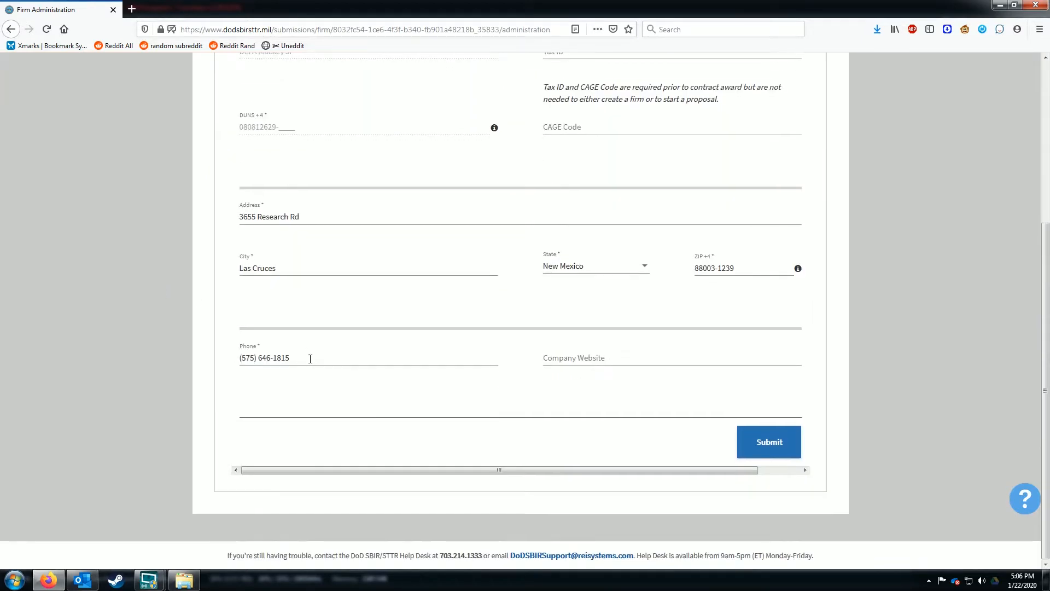
{"action": "scroll", "coordinate": [394, 414], "scroll_direction": "up", "scroll_amount": 5}
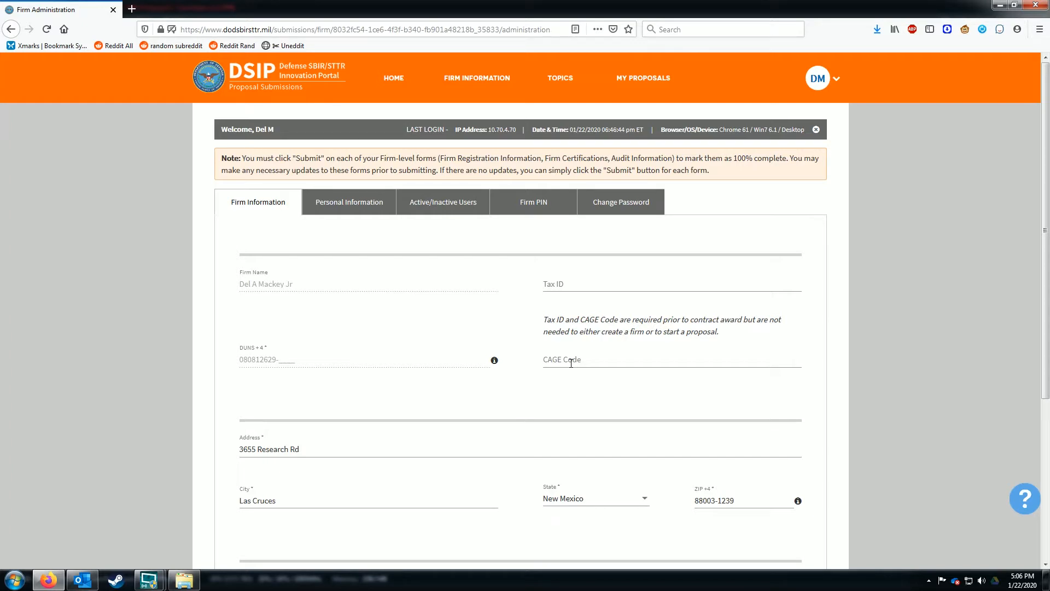
{"action": "scroll", "coordinate": [571, 363], "scroll_direction": "down", "scroll_amount": 4}
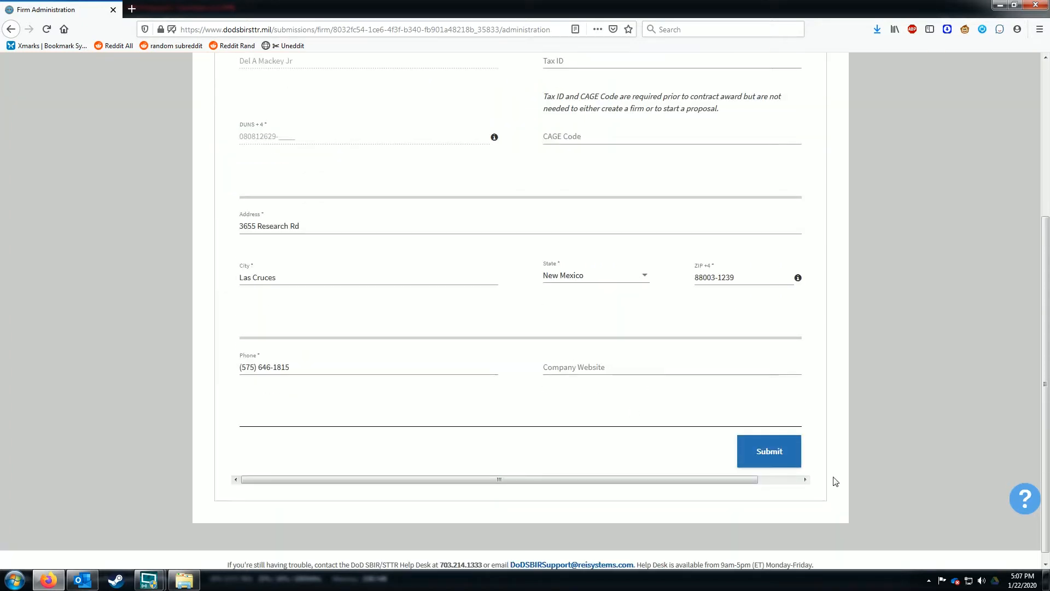
{"action": "scroll", "coordinate": [471, 328], "scroll_direction": "up", "scroll_amount": 4}
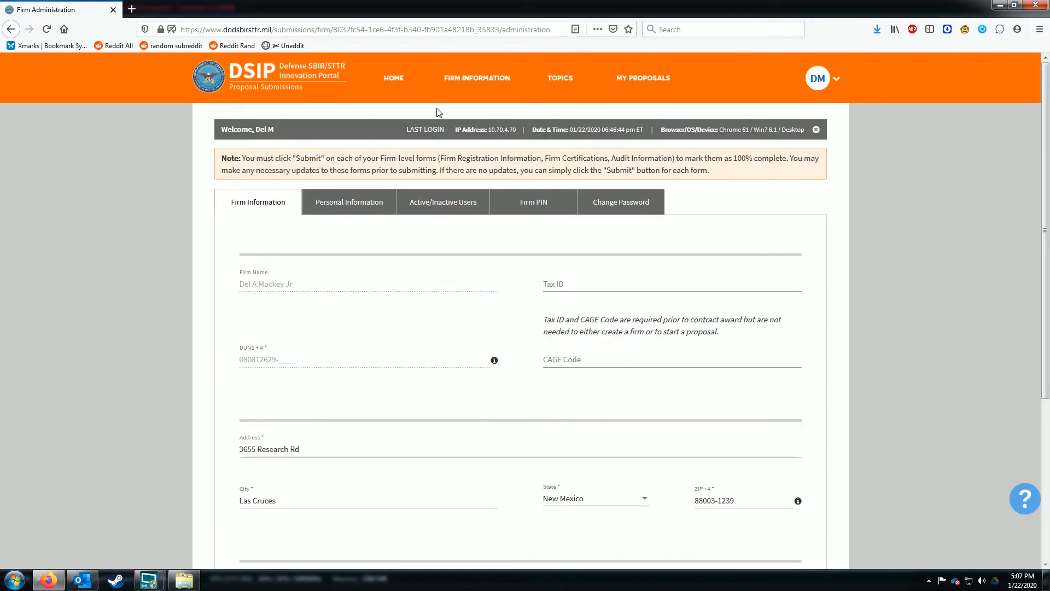
{"action": "mouse_move", "coordinate": [468, 93]}
{"action": "mouse_move", "coordinate": [627, 74]}
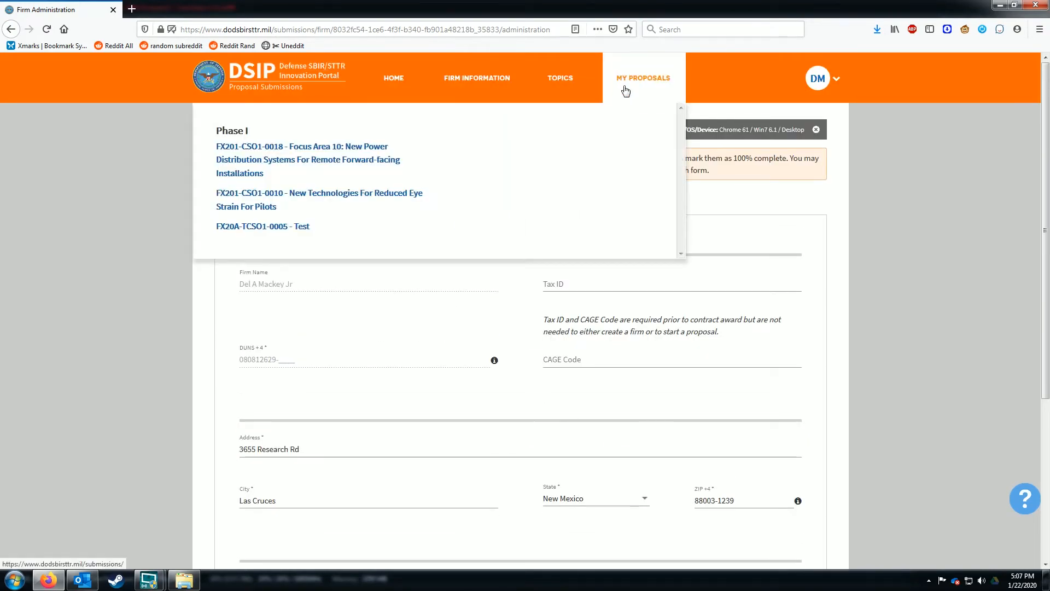
- Return to the Submissions home page and scroll down to the Phase I & Direct to Phase II Proposals list
{"action": "left_click", "coordinate": [394, 78]}
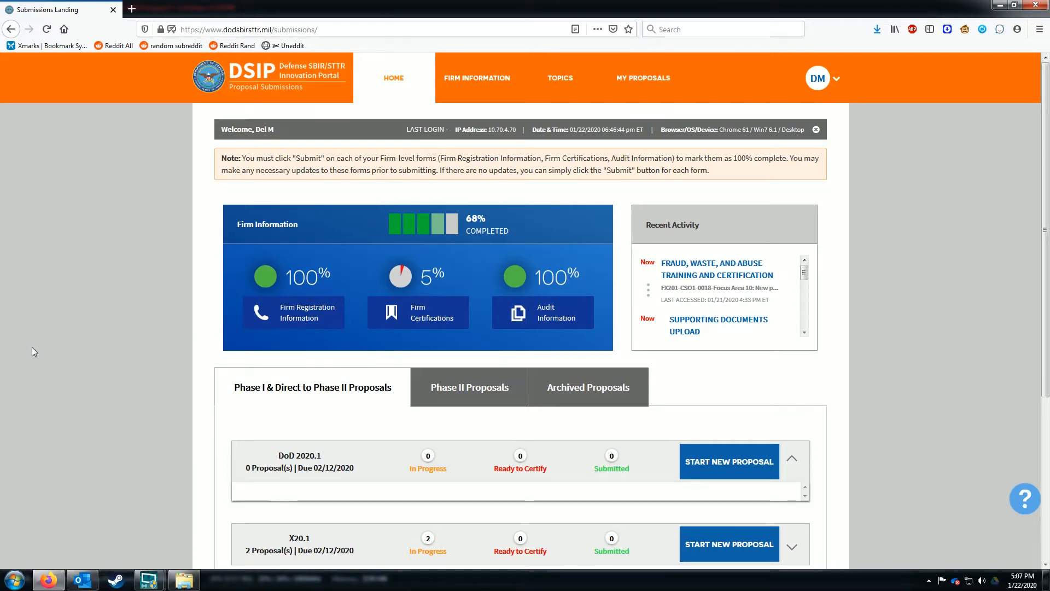
{"action": "mouse_move", "coordinate": [654, 86]}
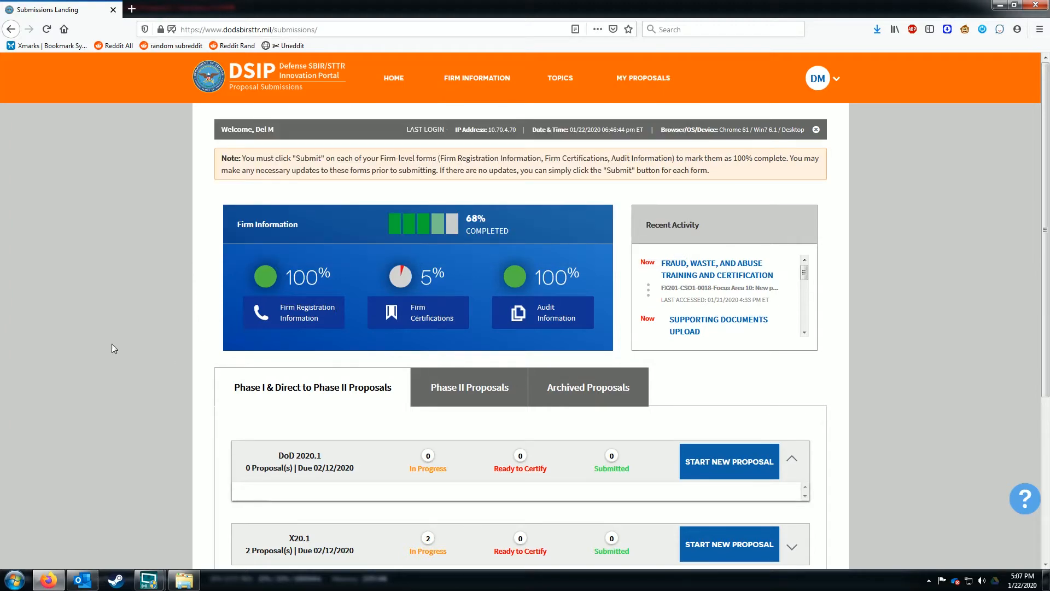
{"action": "scroll", "coordinate": [113, 363], "scroll_direction": "down", "scroll_amount": 3}
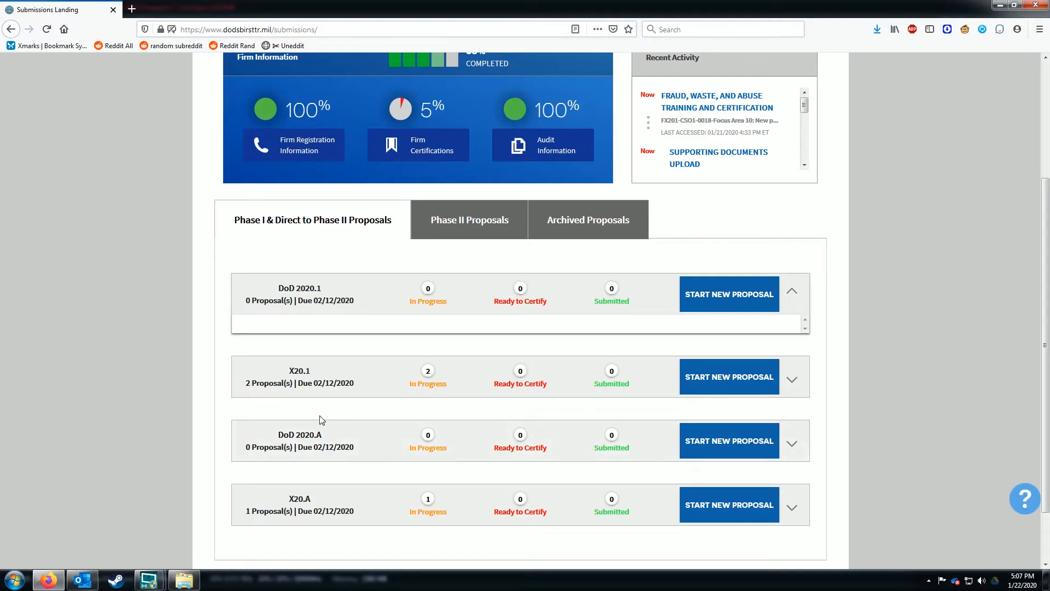
- Start a new X20.1 proposal with phase Phase I and component USAF
{"action": "left_click", "coordinate": [748, 381]}
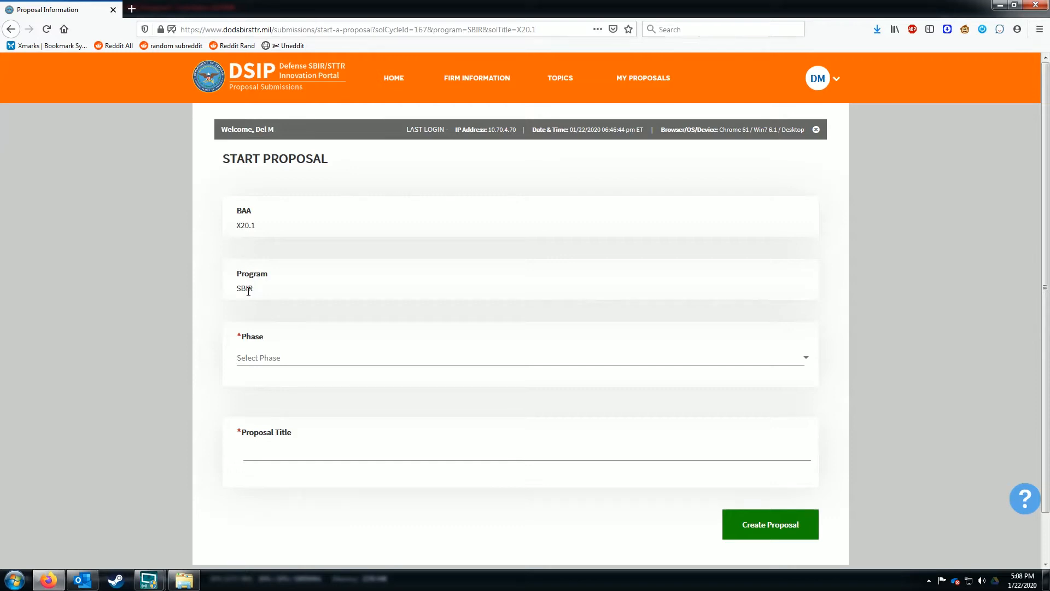
{"action": "left_click", "coordinate": [321, 367]}
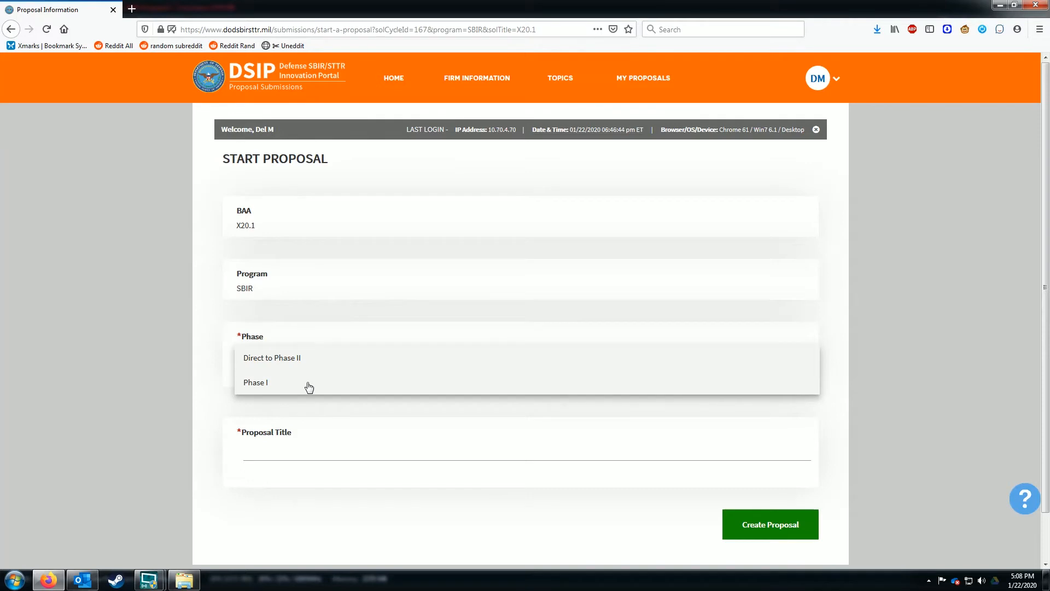
{"action": "left_click", "coordinate": [308, 383]}
{"action": "left_click", "coordinate": [309, 447]}
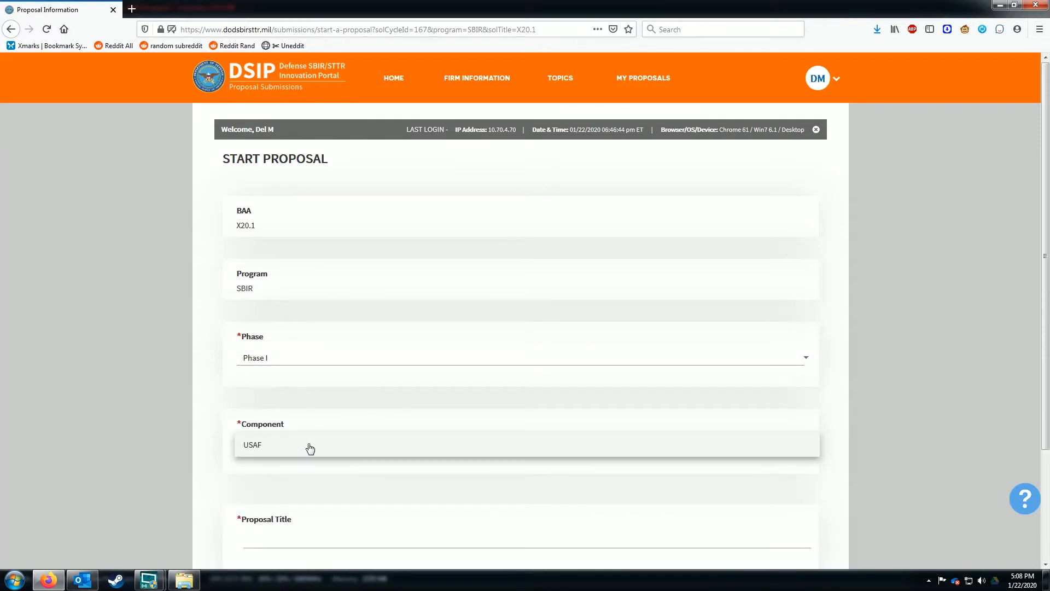
{"action": "left_click", "coordinate": [275, 451]}
- Choose topic AF201-CSO1, enter the title 'Test 2' and create the proposal
{"action": "scroll", "coordinate": [135, 421], "scroll_direction": "down", "scroll_amount": 2}
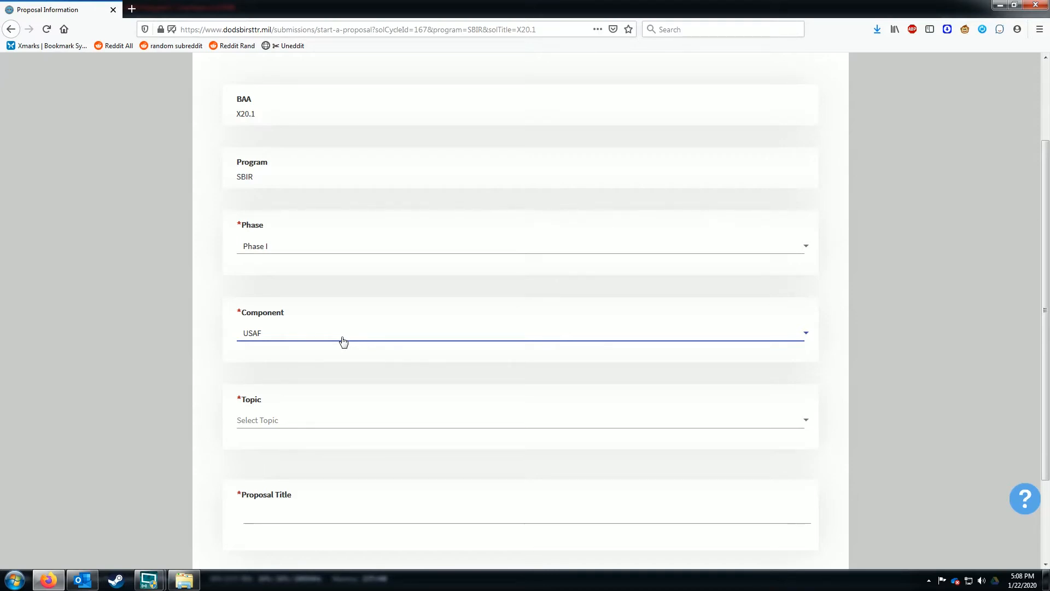
{"action": "scroll", "coordinate": [343, 341], "scroll_direction": "down", "scroll_amount": 2}
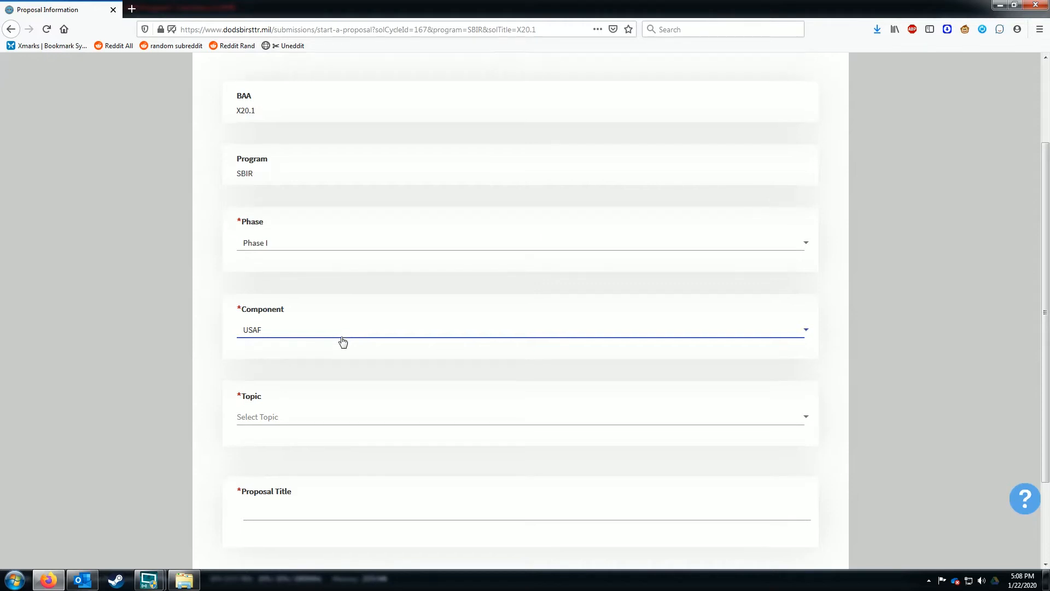
{"action": "left_click", "coordinate": [330, 374]}
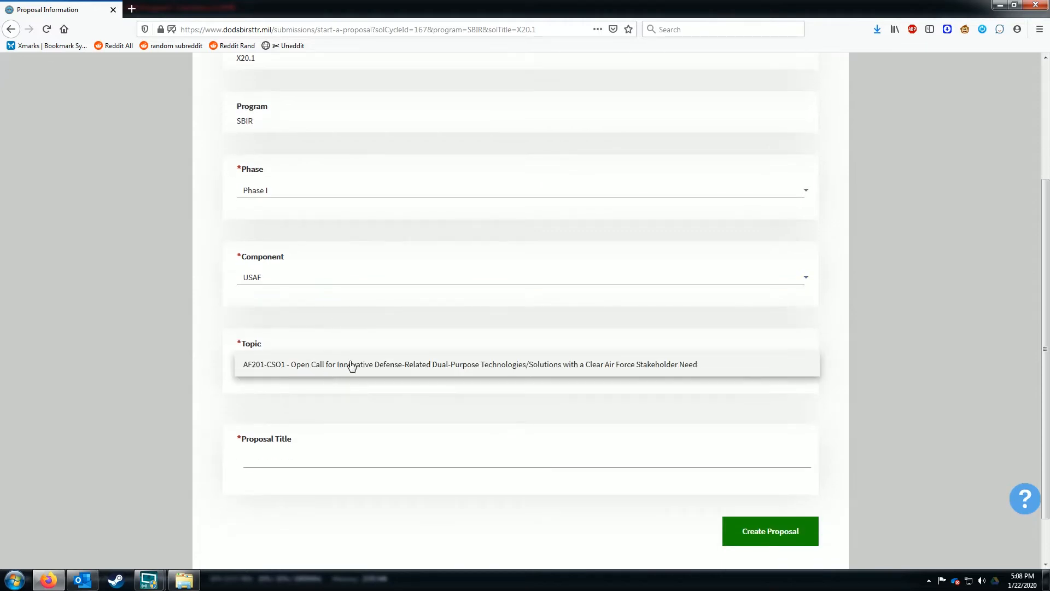
{"action": "left_click", "coordinate": [351, 365]}
{"action": "scroll", "coordinate": [297, 417], "scroll_direction": "down", "scroll_amount": 2}
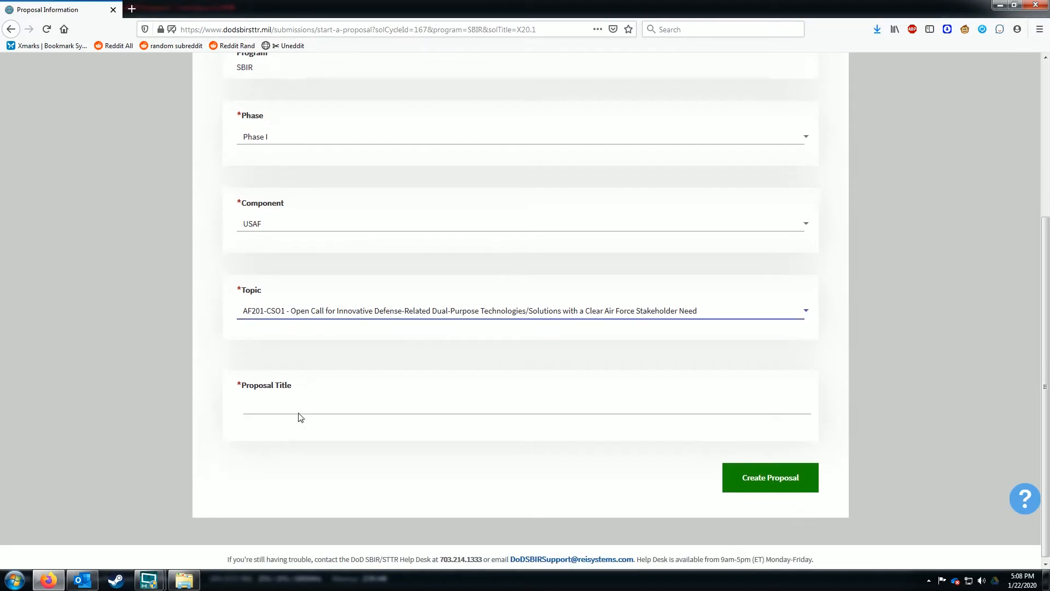
{"action": "left_click", "coordinate": [305, 405]}
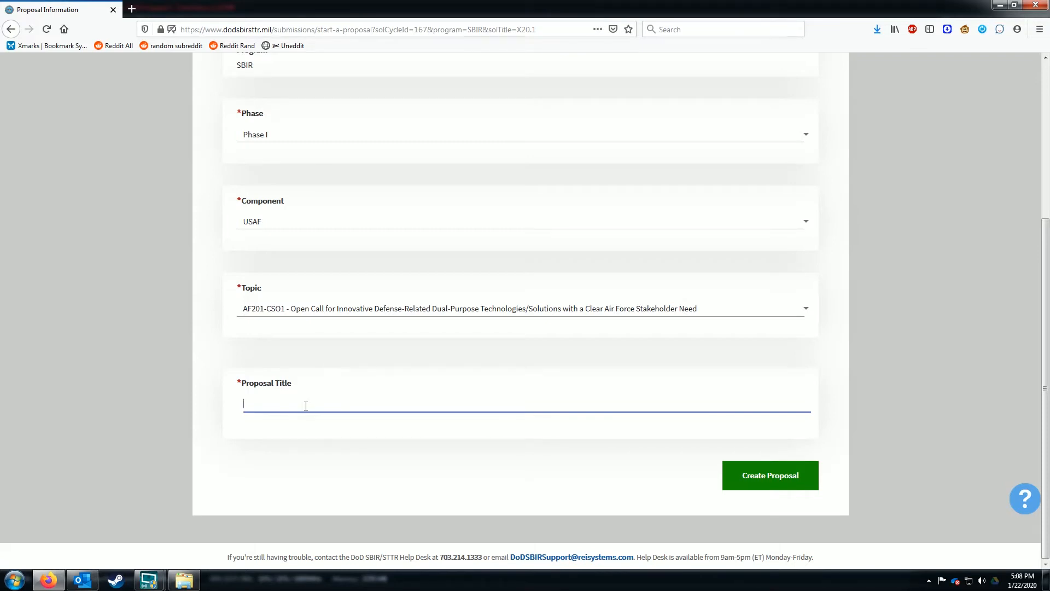
{"action": "type", "text": "Test 2"}
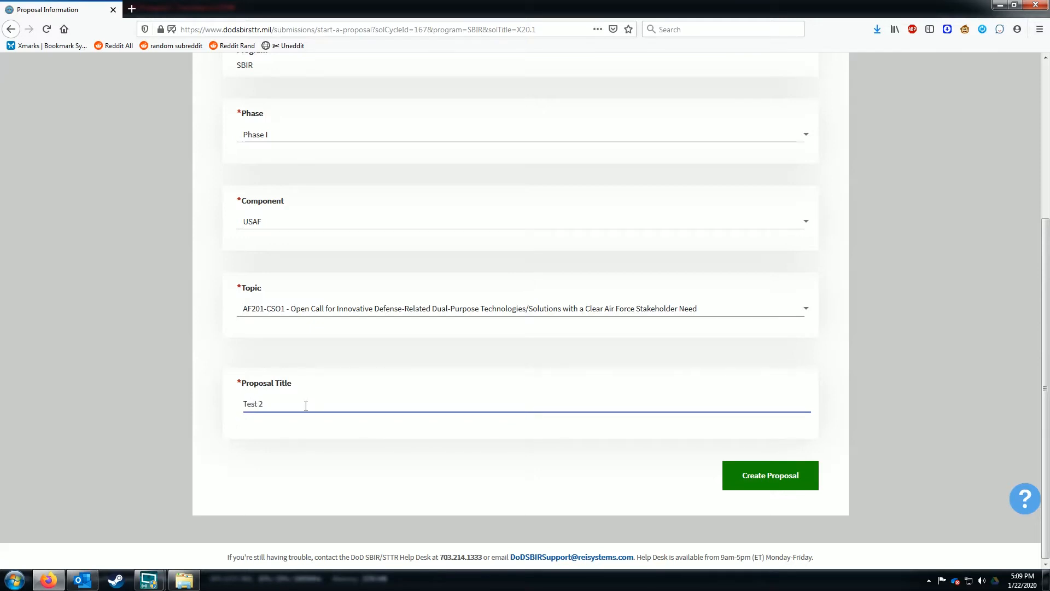
{"action": "left_click", "coordinate": [785, 487]}
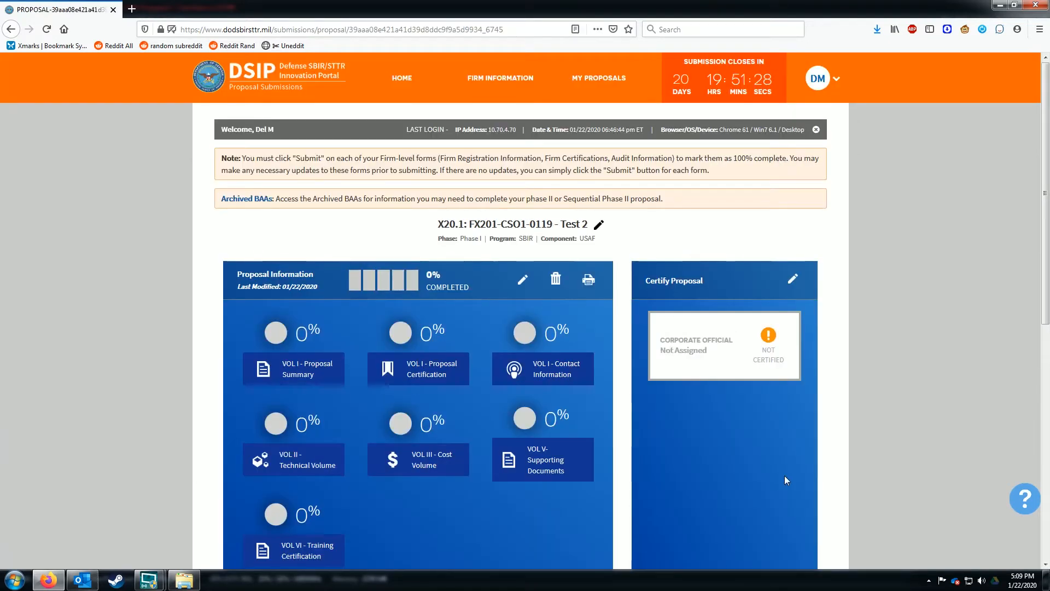
{"action": "scroll", "coordinate": [752, 468], "scroll_direction": "down", "scroll_amount": 2}
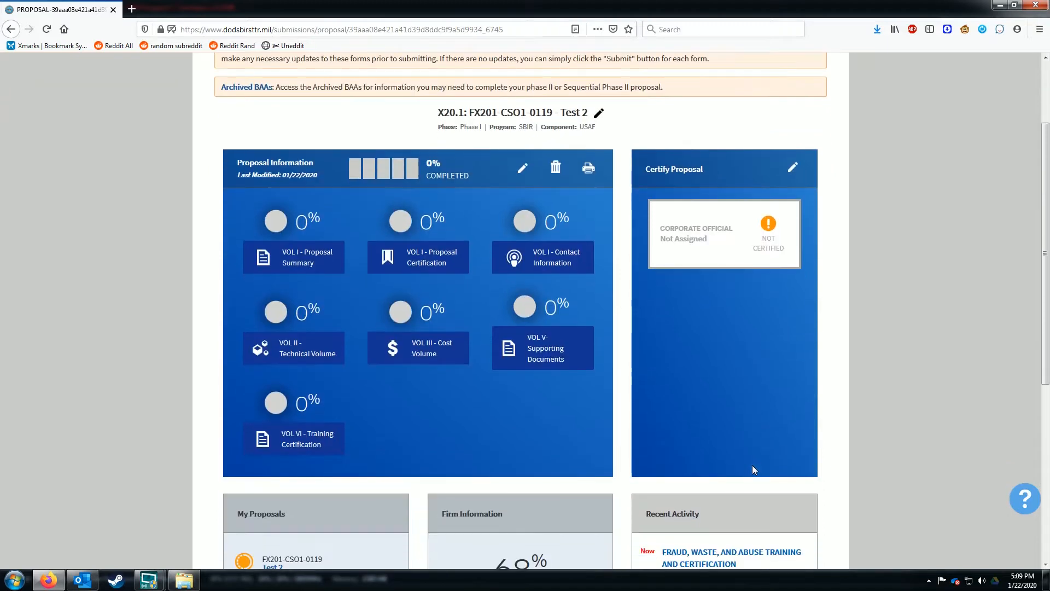
{"action": "scroll", "coordinate": [130, 344], "scroll_direction": "up", "scroll_amount": 1}
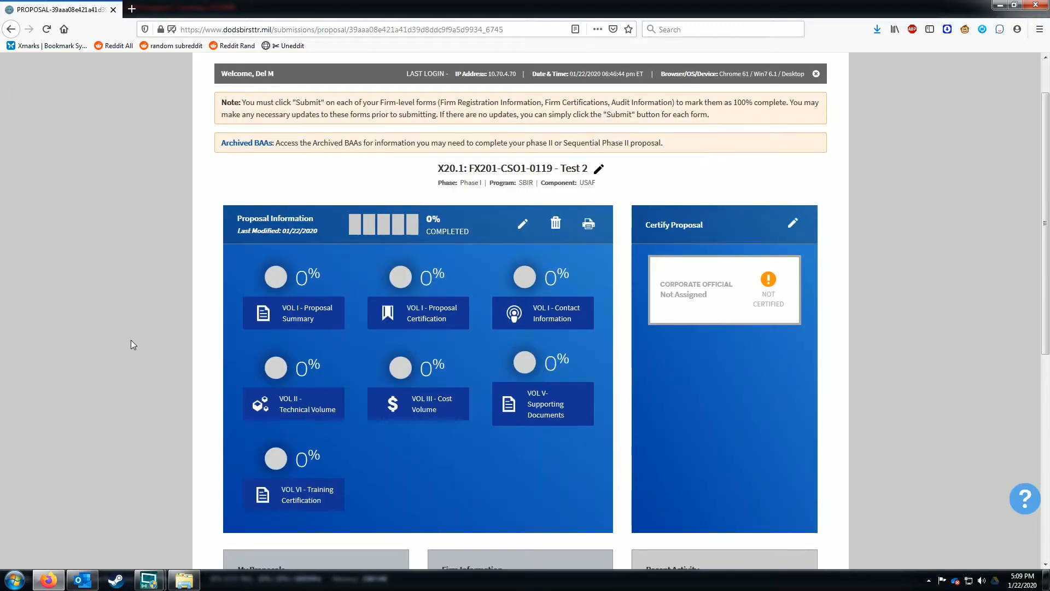
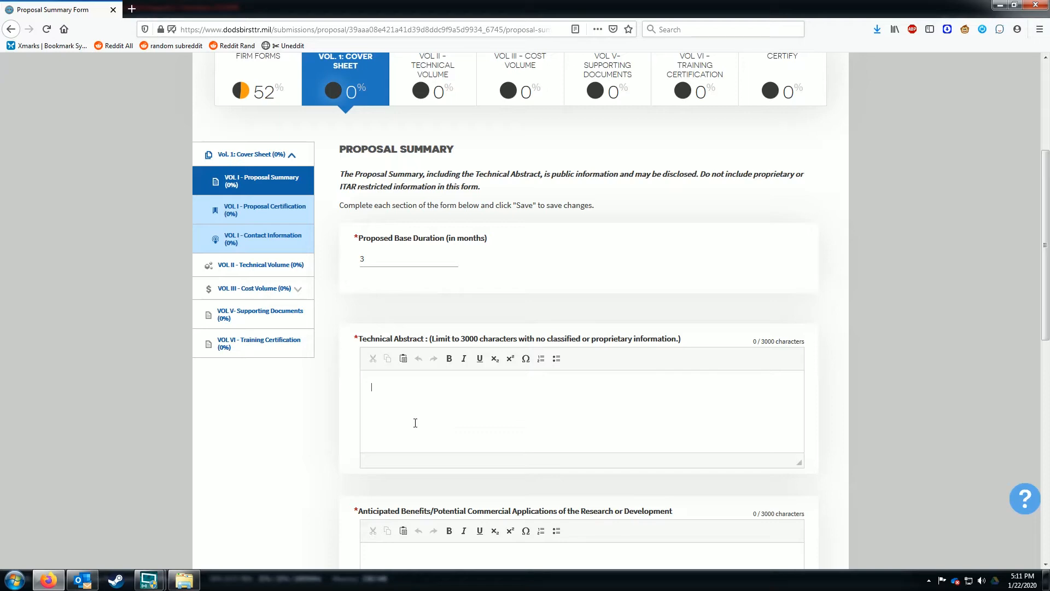
- Enter placeholder text in the Technical Abstract and Anticipated Benefits fields
{"action": "type", "text": "fjwdlkjfal;k"}
{"action": "scroll", "coordinate": [416, 422], "scroll_direction": "down", "scroll_amount": 3}
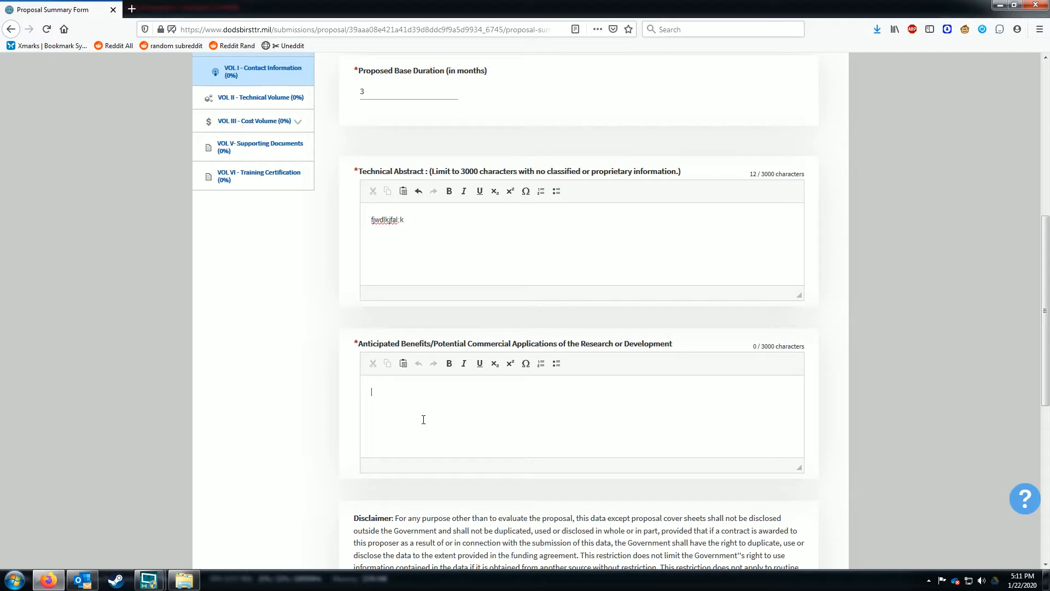
{"action": "type", "text": "fklasjdklasjd"}
{"action": "scroll", "coordinate": [424, 420], "scroll_direction": "down", "scroll_amount": 7}
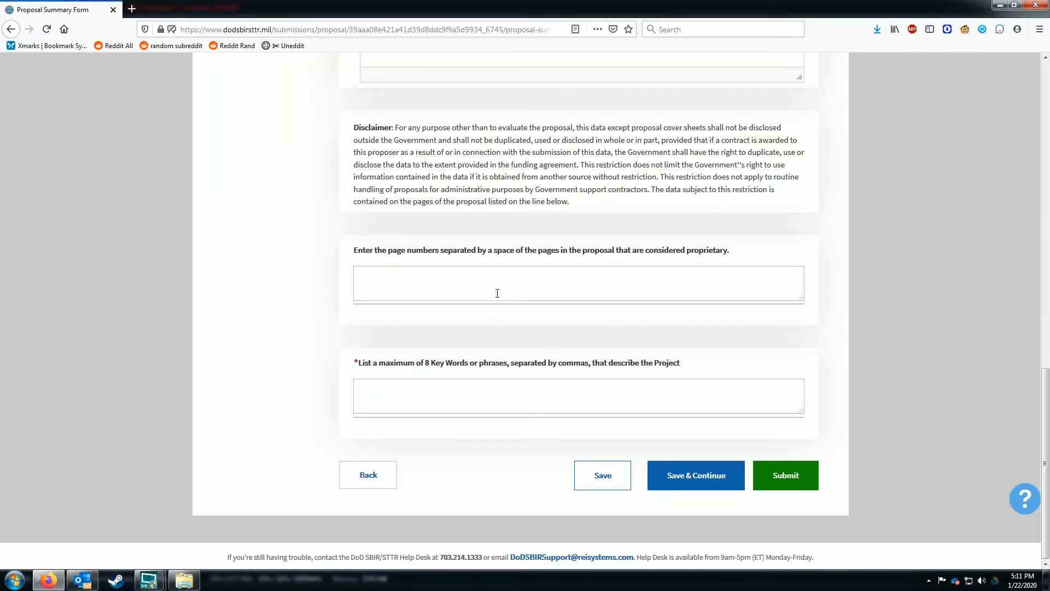
- Enter the key word 'tes' so the Proposal Summary reaches 99%
{"action": "left_click", "coordinate": [497, 293]}
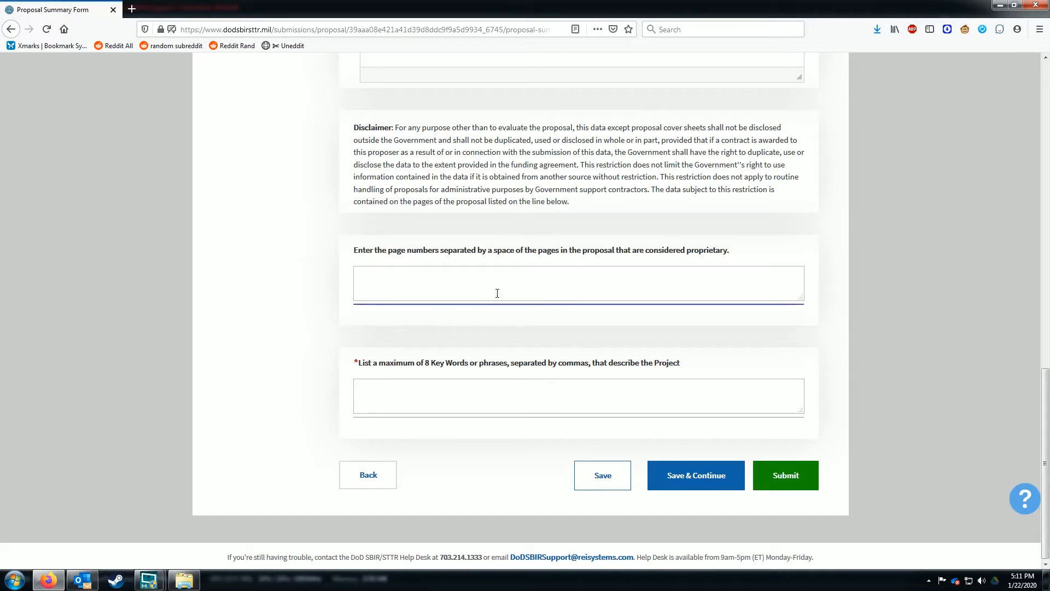
{"action": "left_click", "coordinate": [472, 402]}
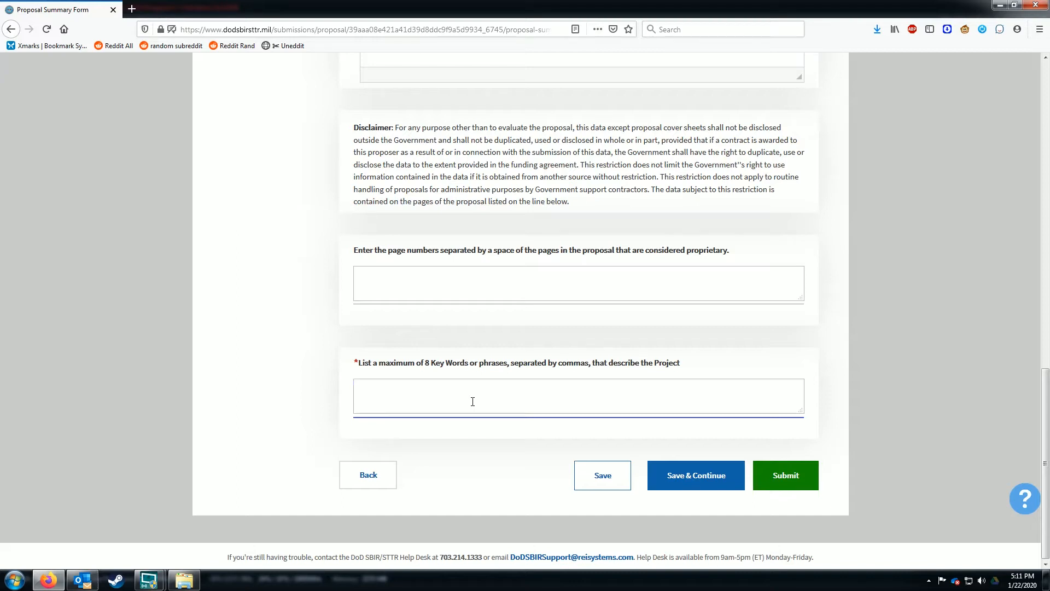
{"action": "type", "text": "tes"}
{"action": "scroll", "coordinate": [707, 469], "scroll_direction": "down", "scroll_amount": 3}
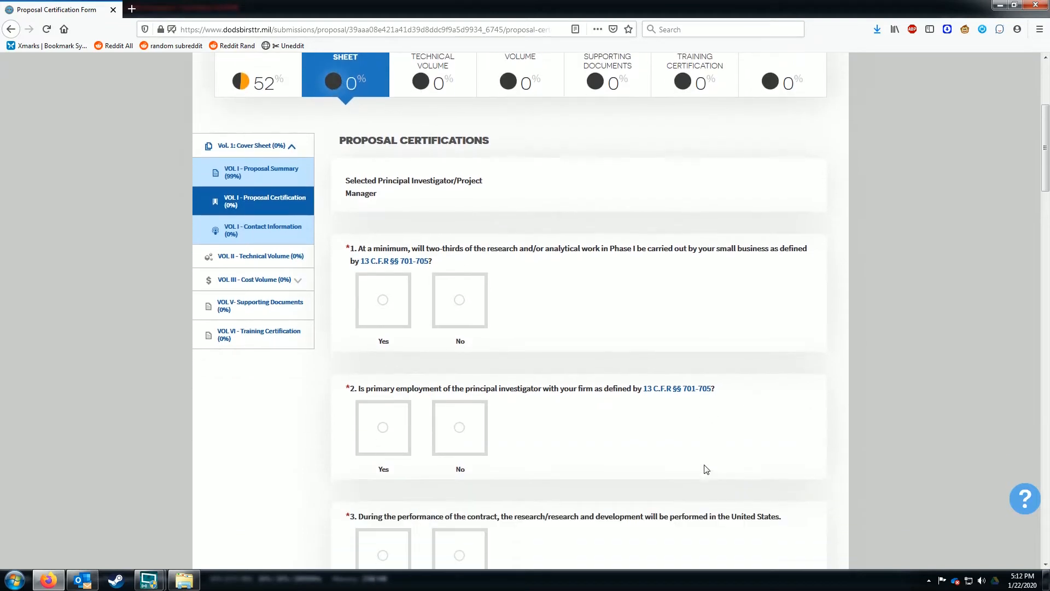
{"action": "scroll", "coordinate": [706, 469], "scroll_direction": "down", "scroll_amount": 2}
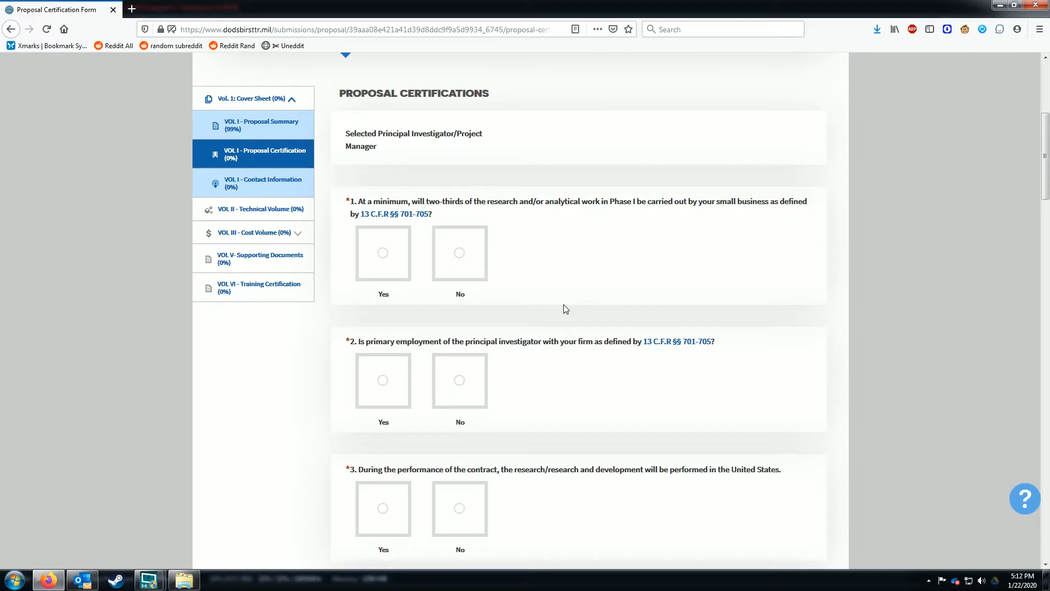
- Answer Yes to certification questions 1 through 4
{"action": "left_click", "coordinate": [384, 253]}
{"action": "scroll", "coordinate": [523, 305], "scroll_direction": "down", "scroll_amount": 1}
{"action": "scroll", "coordinate": [523, 305], "scroll_direction": "down", "scroll_amount": 3}
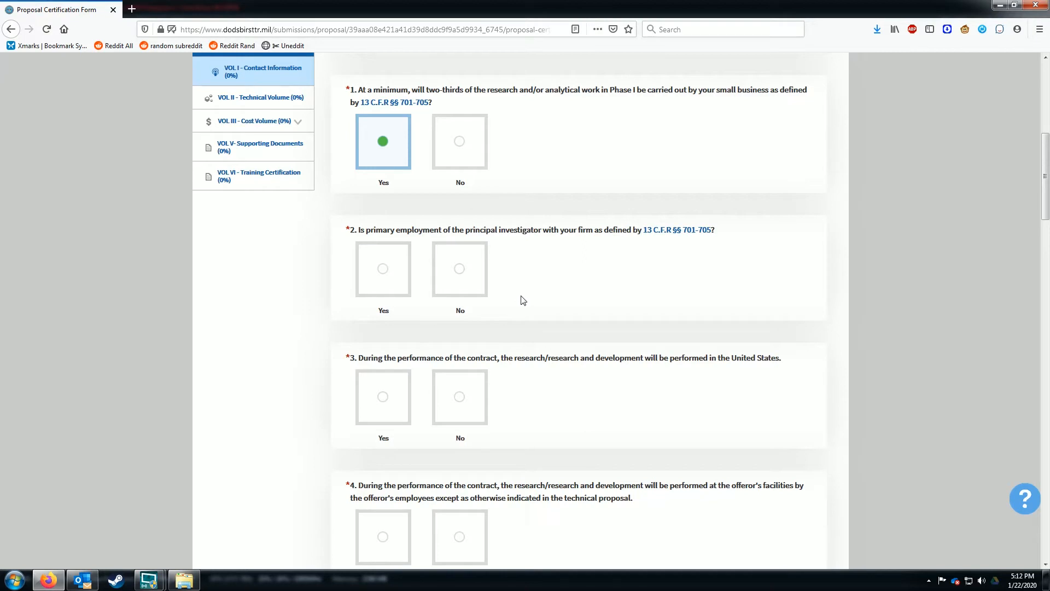
{"action": "left_click", "coordinate": [385, 272]}
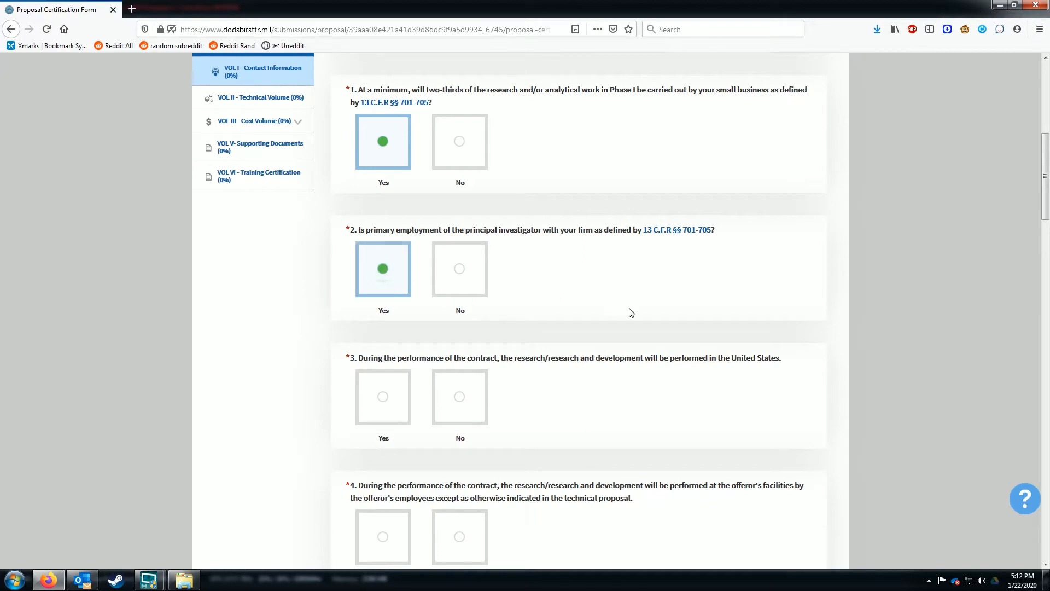
{"action": "scroll", "coordinate": [628, 330], "scroll_direction": "down", "scroll_amount": 3}
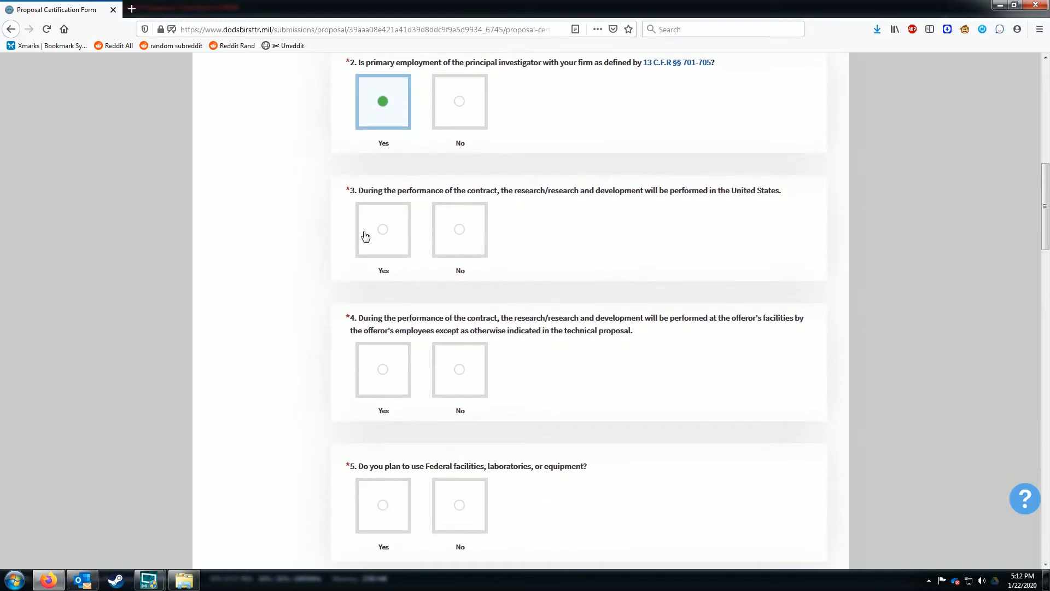
{"action": "left_click", "coordinate": [383, 232]}
{"action": "scroll", "coordinate": [605, 269], "scroll_direction": "down", "scroll_amount": 2}
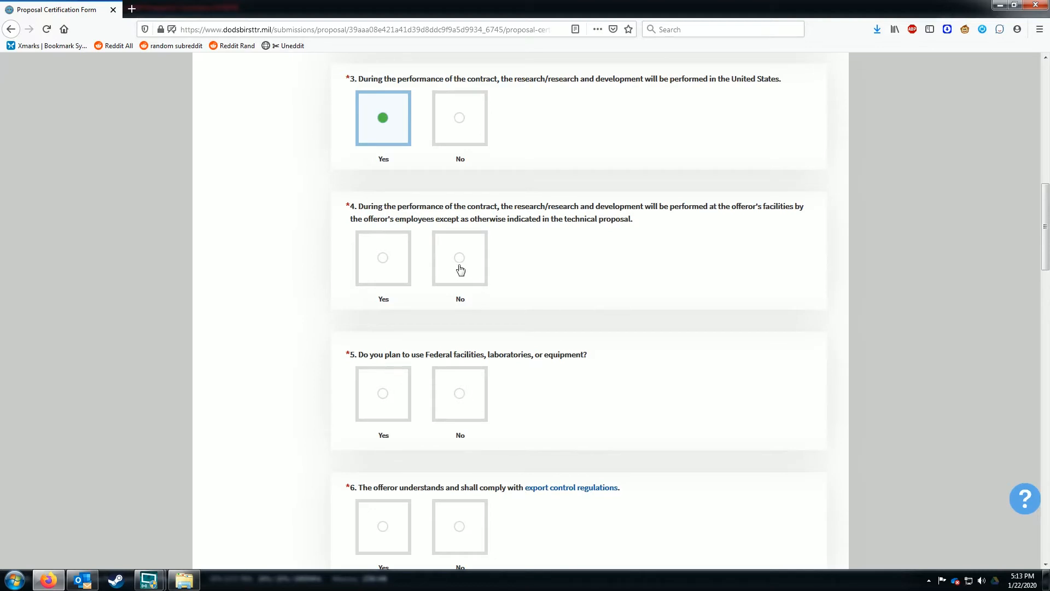
{"action": "left_click", "coordinate": [387, 258]}
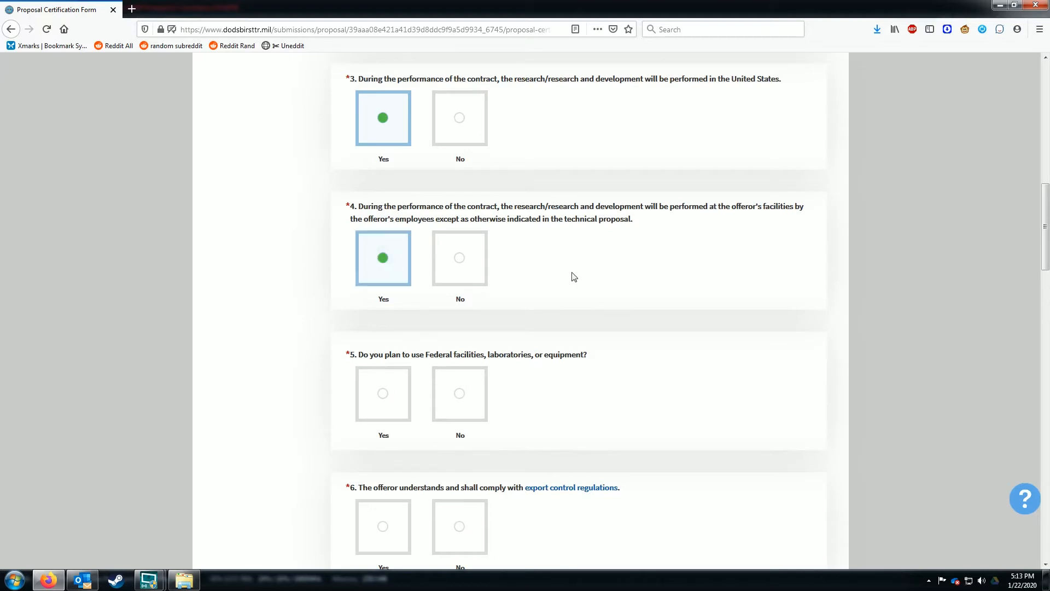
- Answer No to question 5, Yes to question 6, and No to questions 7 and 8
{"action": "scroll", "coordinate": [615, 294], "scroll_direction": "down", "scroll_amount": 3}
{"action": "scroll", "coordinate": [616, 295], "scroll_direction": "up", "scroll_amount": 1}
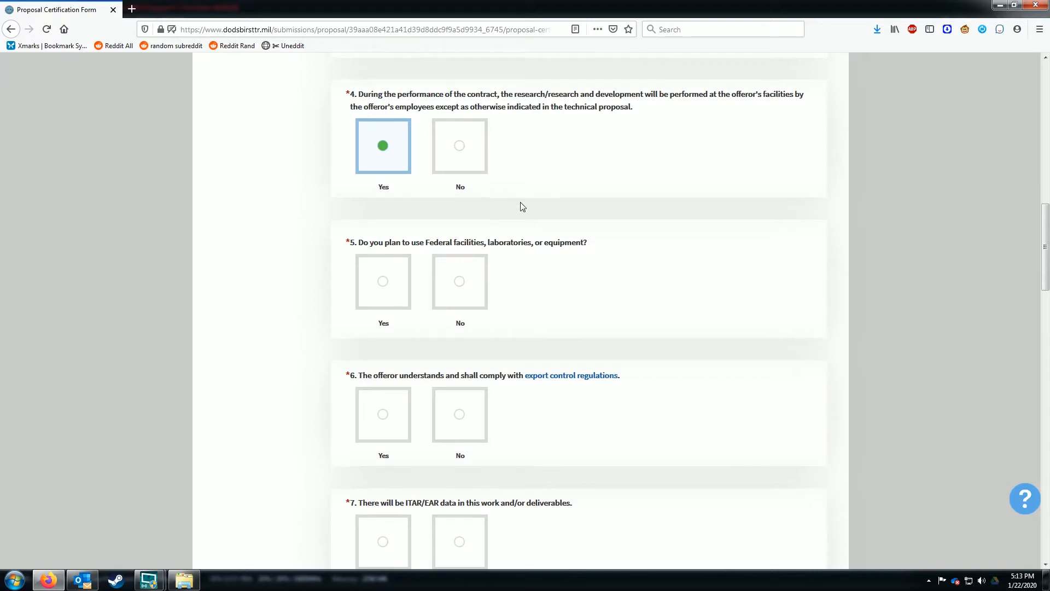
{"action": "scroll", "coordinate": [500, 209], "scroll_direction": "down", "scroll_amount": 2}
{"action": "left_click", "coordinate": [462, 180]}
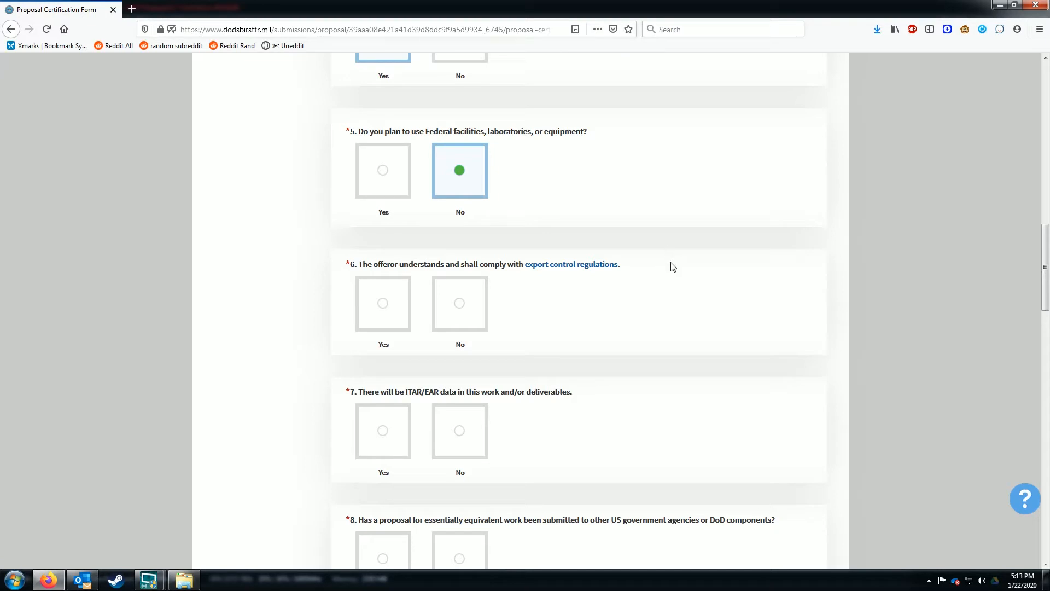
{"action": "scroll", "coordinate": [673, 267], "scroll_direction": "down", "scroll_amount": 2}
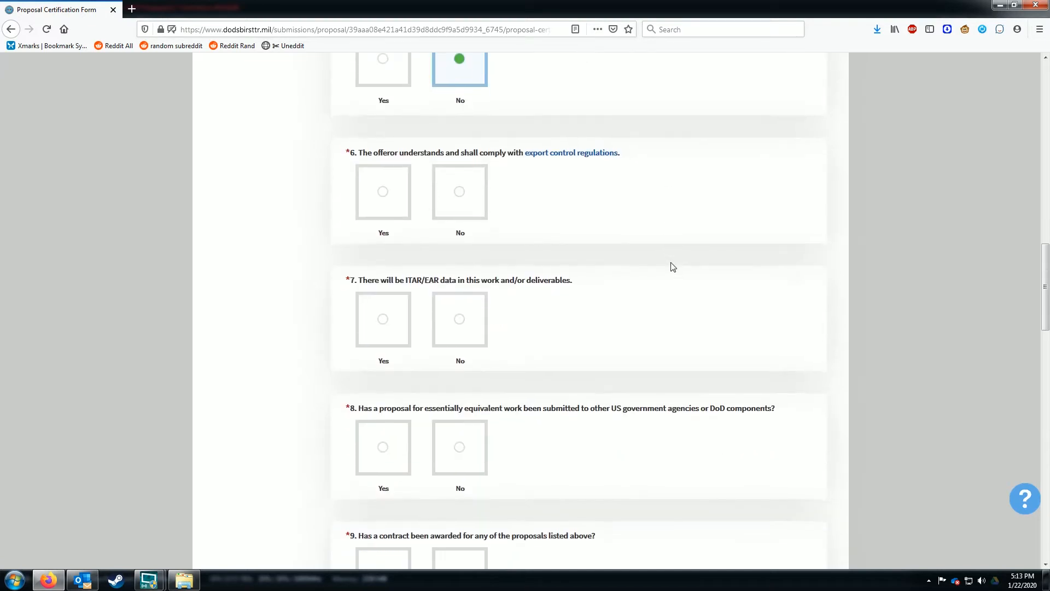
{"action": "left_click", "coordinate": [391, 193]}
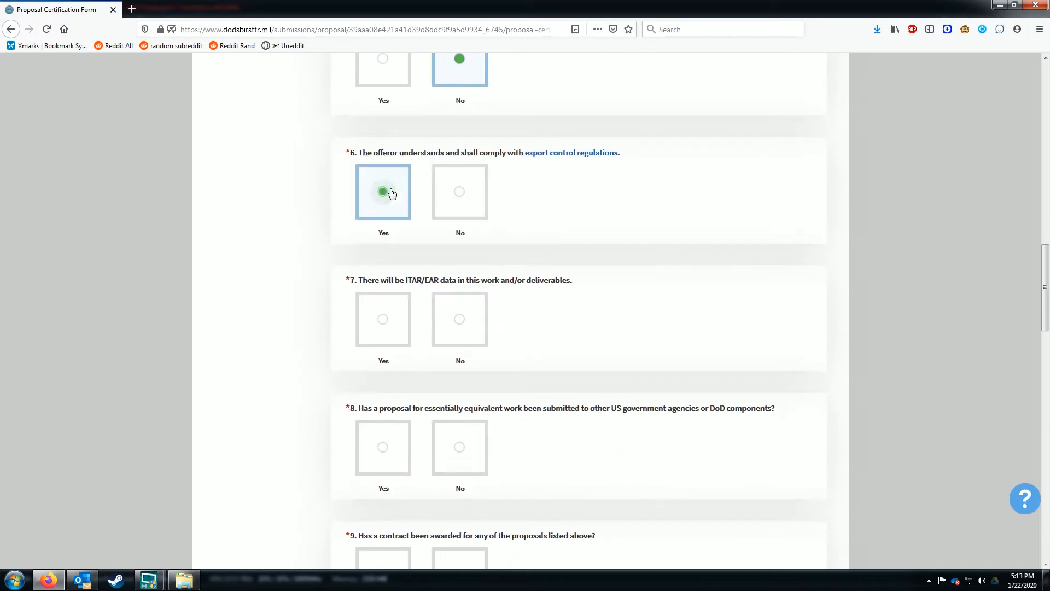
{"action": "scroll", "coordinate": [666, 355], "scroll_direction": "up", "scroll_amount": 5}
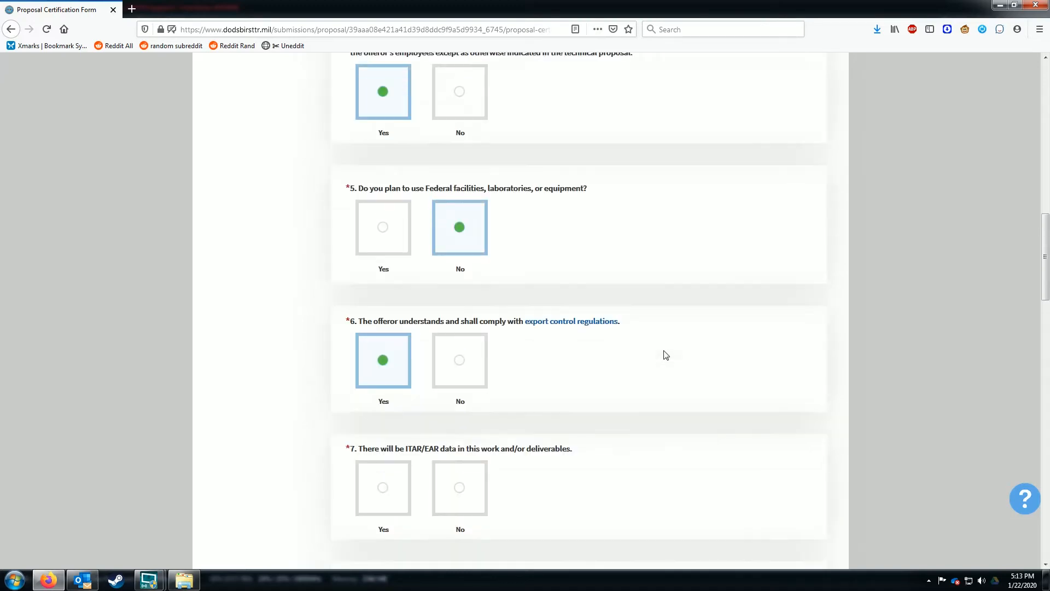
{"action": "scroll", "coordinate": [665, 356], "scroll_direction": "up", "scroll_amount": 5}
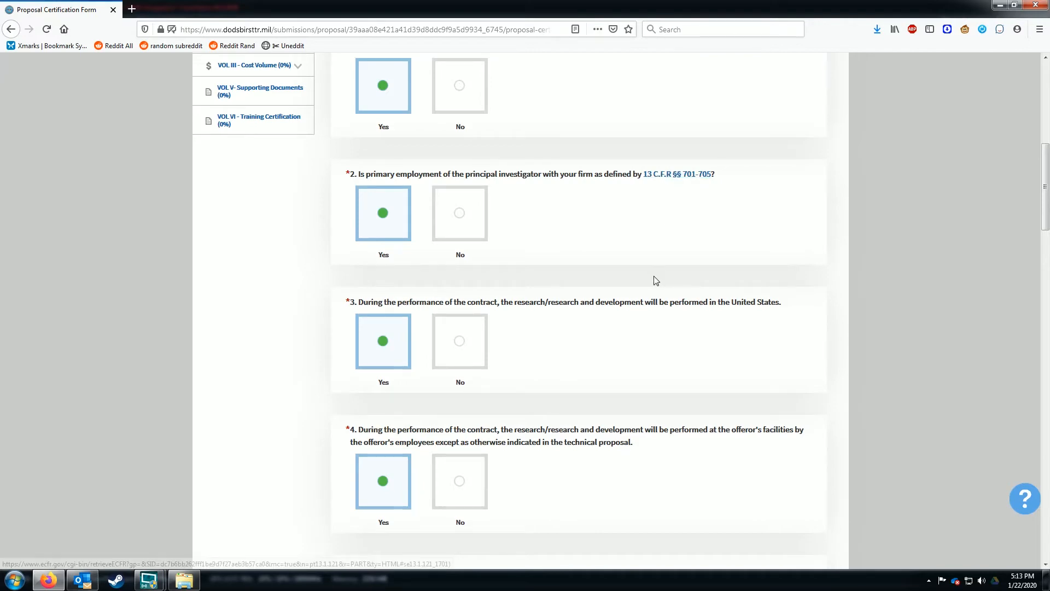
{"action": "scroll", "coordinate": [655, 279], "scroll_direction": "down", "scroll_amount": 7}
{"action": "scroll", "coordinate": [655, 279], "scroll_direction": "down", "scroll_amount": 5}
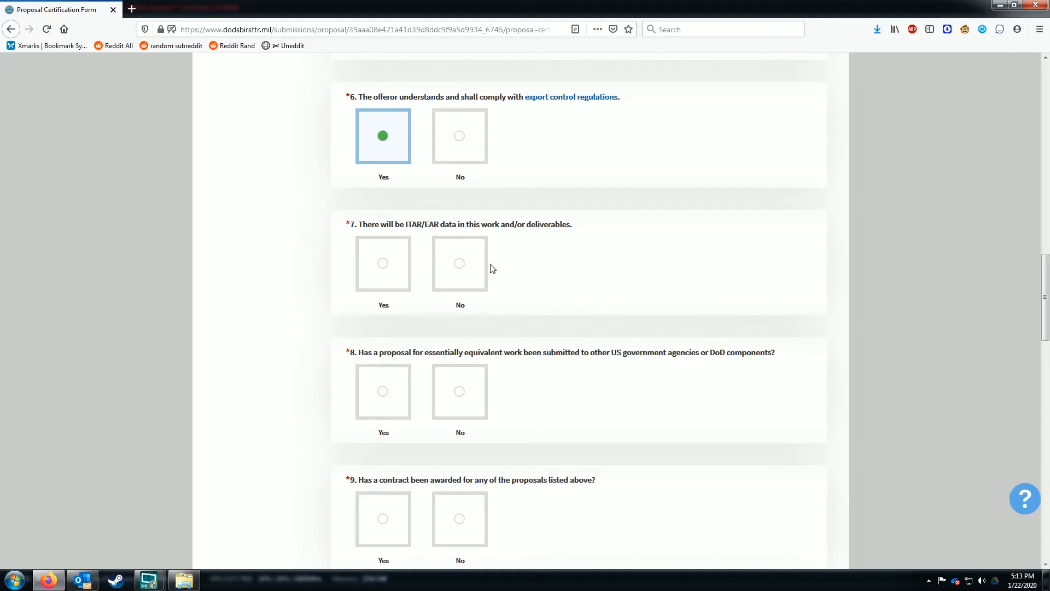
{"action": "left_click", "coordinate": [460, 266]}
{"action": "scroll", "coordinate": [588, 273], "scroll_direction": "down", "scroll_amount": 2}
{"action": "left_click", "coordinate": [445, 289]}
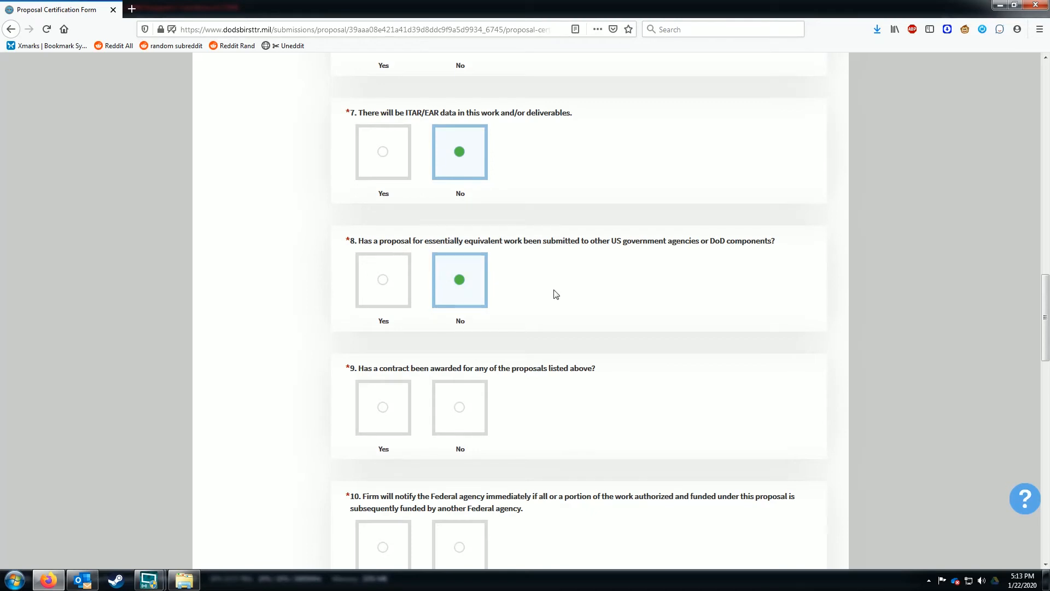
{"action": "scroll", "coordinate": [556, 294], "scroll_direction": "down", "scroll_amount": 2}
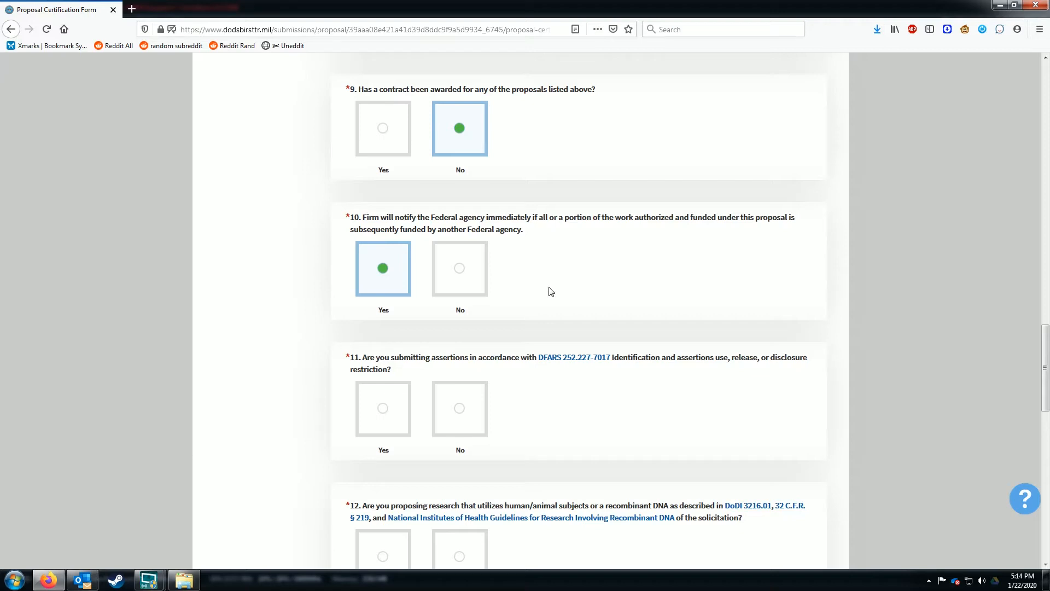
- Answer No to question 11 on DFARS assertions and question 12 on human/animal subjects
{"action": "scroll", "coordinate": [535, 291], "scroll_direction": "down", "scroll_amount": 1}
{"action": "scroll", "coordinate": [534, 291], "scroll_direction": "down", "scroll_amount": 3}
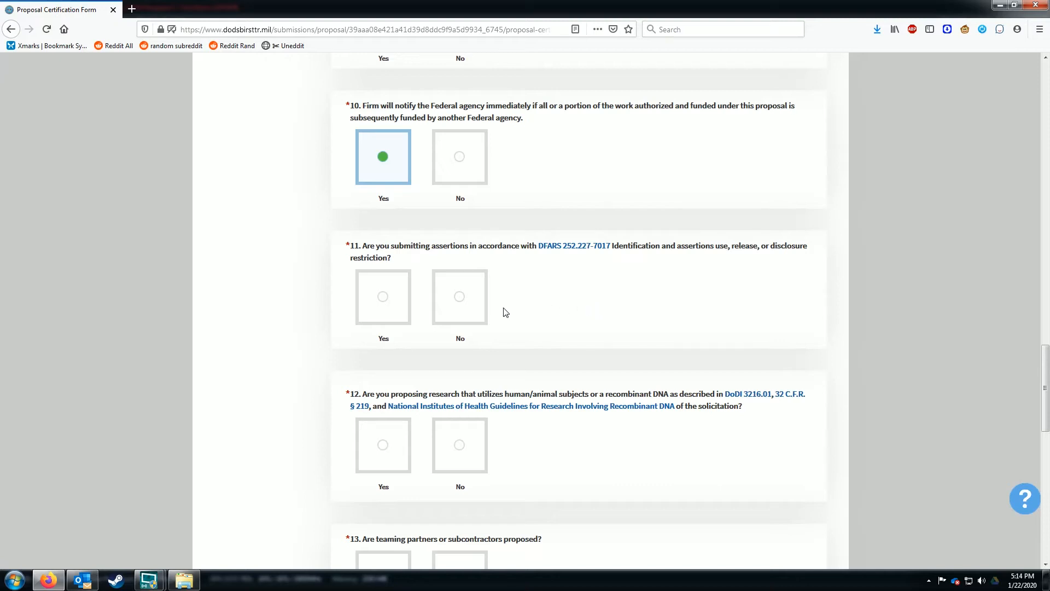
{"action": "left_click", "coordinate": [464, 289]}
{"action": "scroll", "coordinate": [553, 295], "scroll_direction": "down", "scroll_amount": 3}
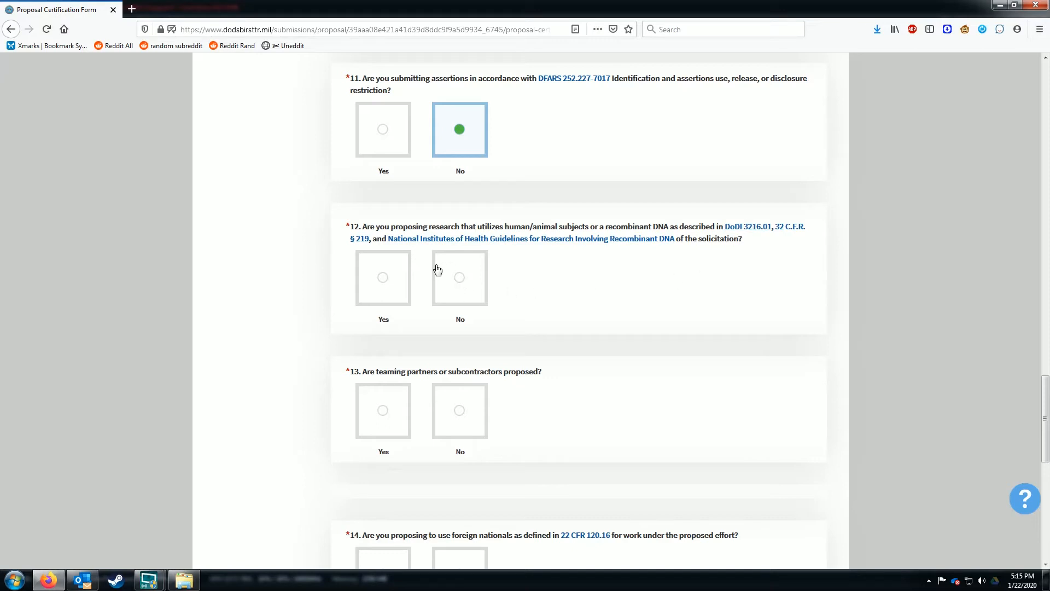
{"action": "left_click", "coordinate": [455, 273]}
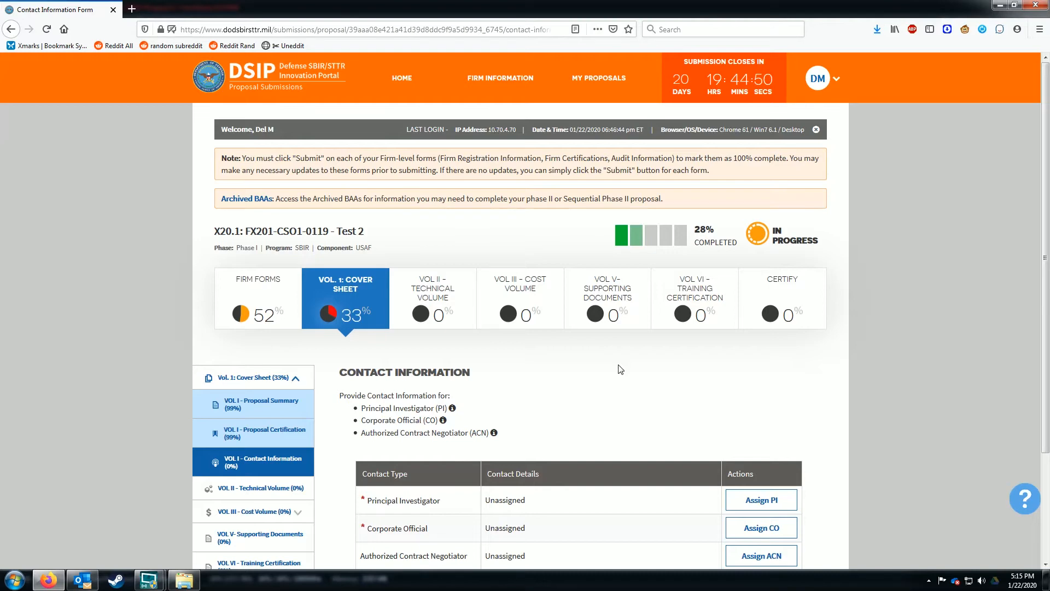
- Add the listed user as both Principal Investigator and Corporate Official, then save the contacts
{"action": "scroll", "coordinate": [621, 360], "scroll_direction": "down", "scroll_amount": 2}
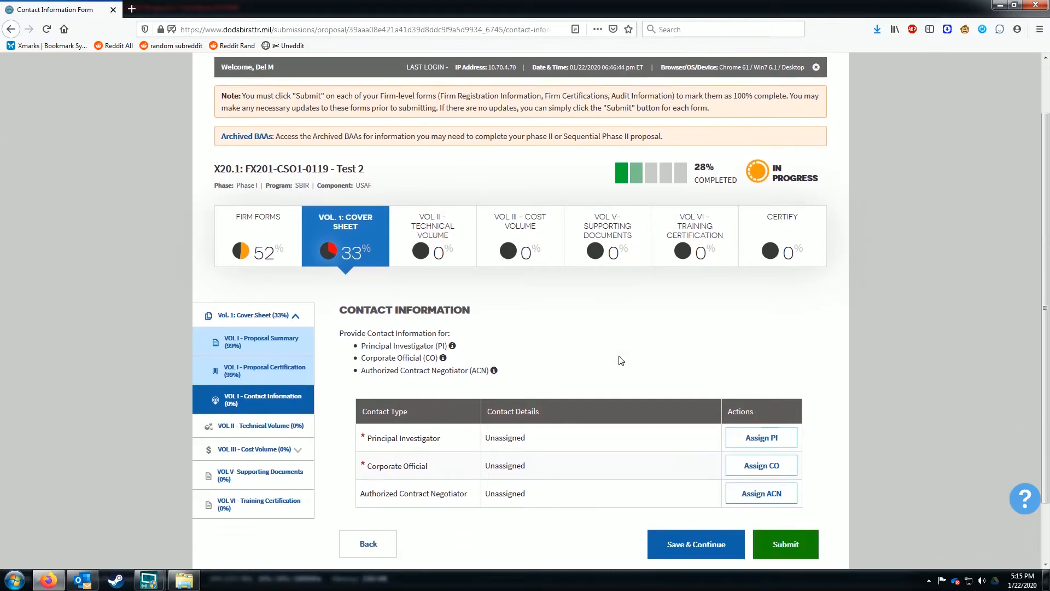
{"action": "left_click", "coordinate": [761, 367]}
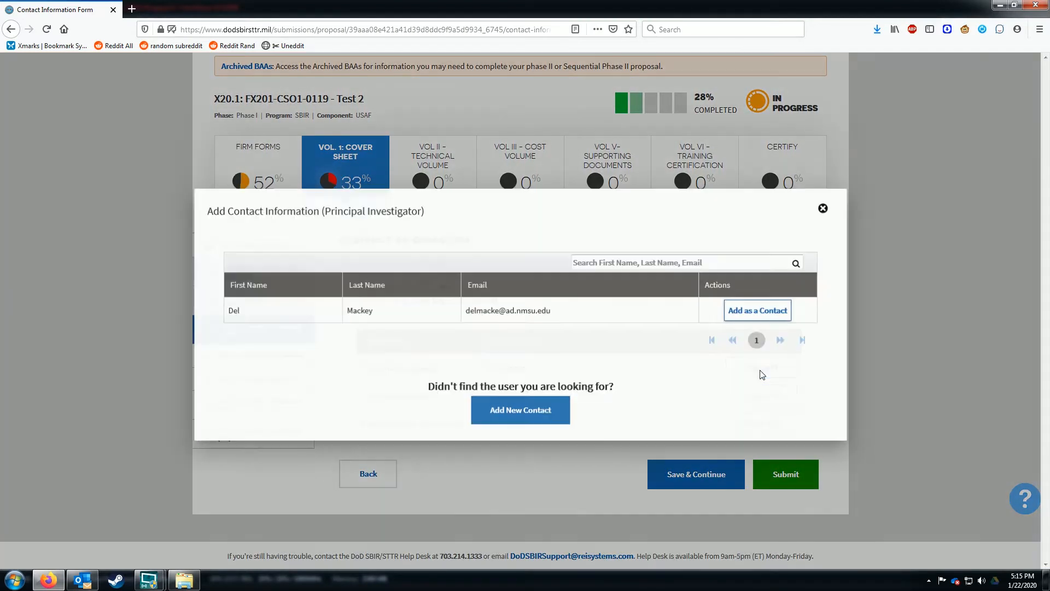
{"action": "left_click", "coordinate": [691, 307]}
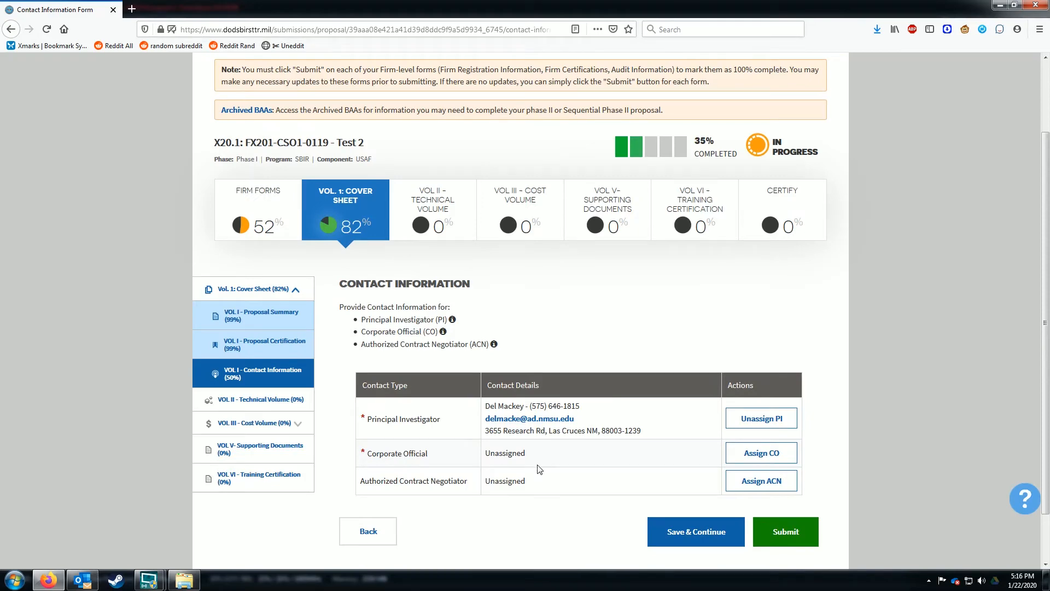
{"action": "left_click", "coordinate": [789, 455]}
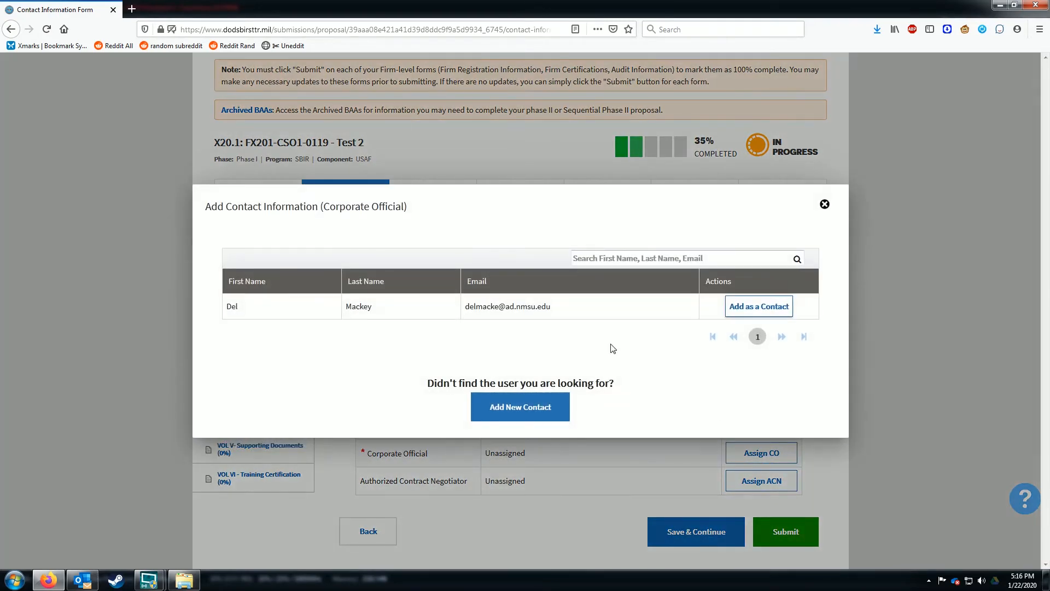
{"action": "left_click", "coordinate": [749, 312]}
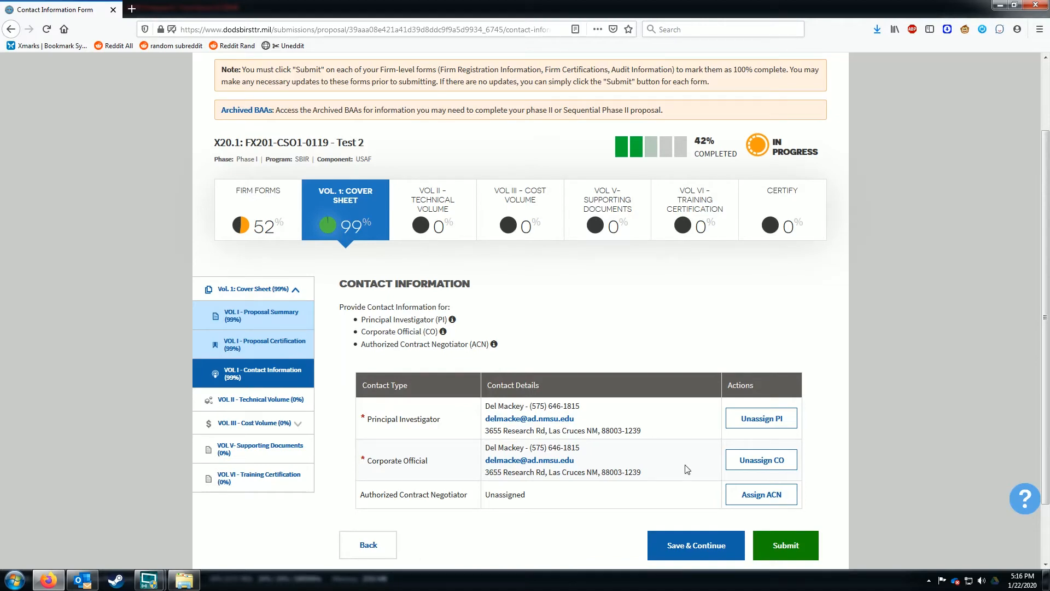
{"action": "left_click", "coordinate": [695, 546]}
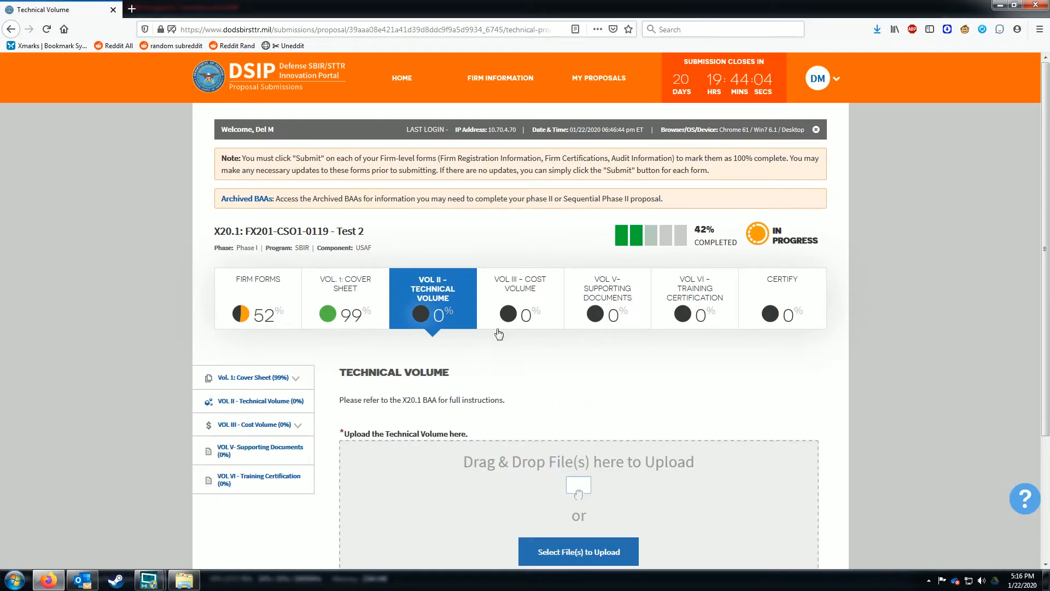
- Return to the Volume I Cover Sheet's Proposal Summary form
{"action": "scroll", "coordinate": [334, 317], "scroll_direction": "down", "scroll_amount": 2}
{"action": "scroll", "coordinate": [334, 317], "scroll_direction": "down", "scroll_amount": 3}
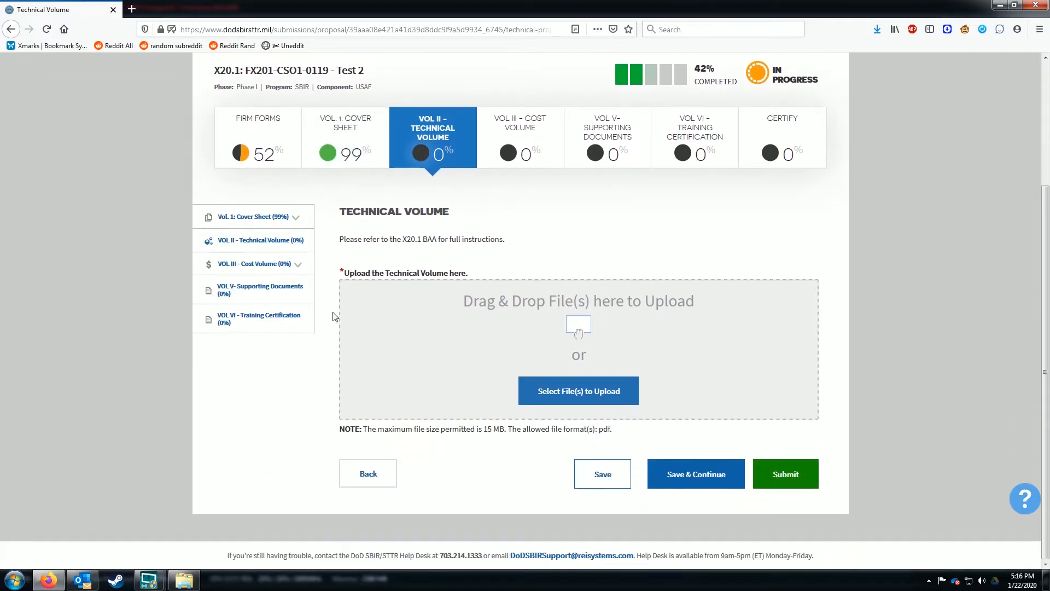
{"action": "left_click", "coordinate": [346, 134]}
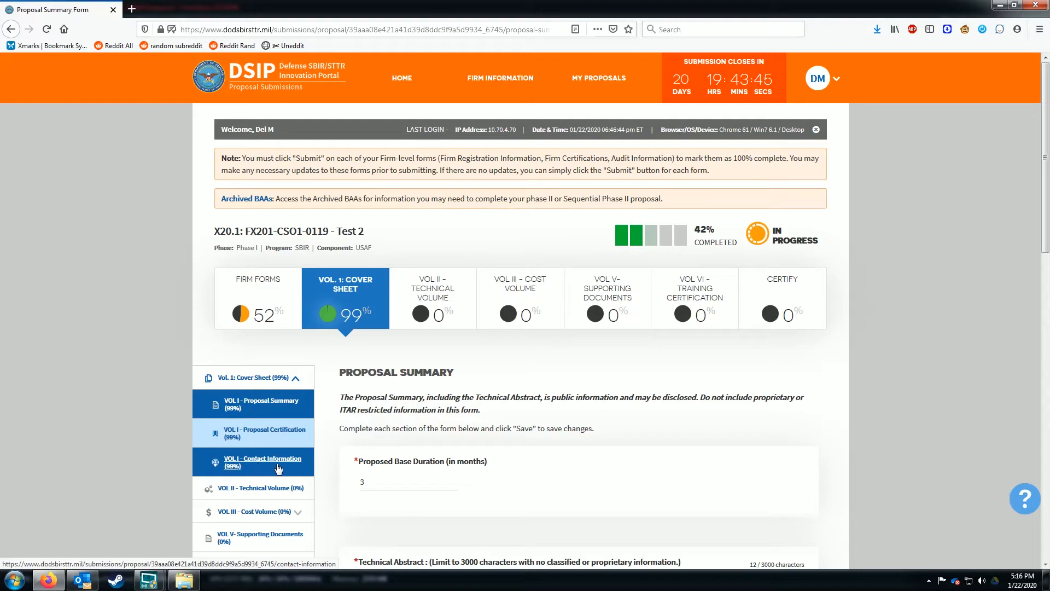
- Submit the Proposal Summary and Proposal Certification forms so the Cover Sheet reaches 100%
{"action": "scroll", "coordinate": [859, 317], "scroll_direction": "down", "scroll_amount": 15}
{"action": "scroll", "coordinate": [856, 317], "scroll_direction": "down", "scroll_amount": 1}
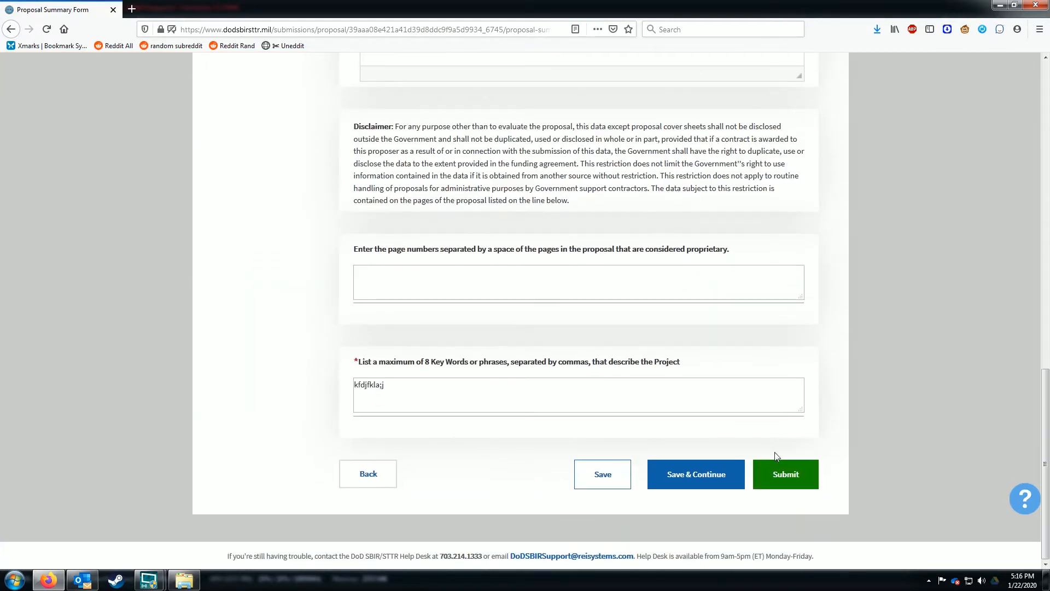
{"action": "left_click", "coordinate": [778, 481]}
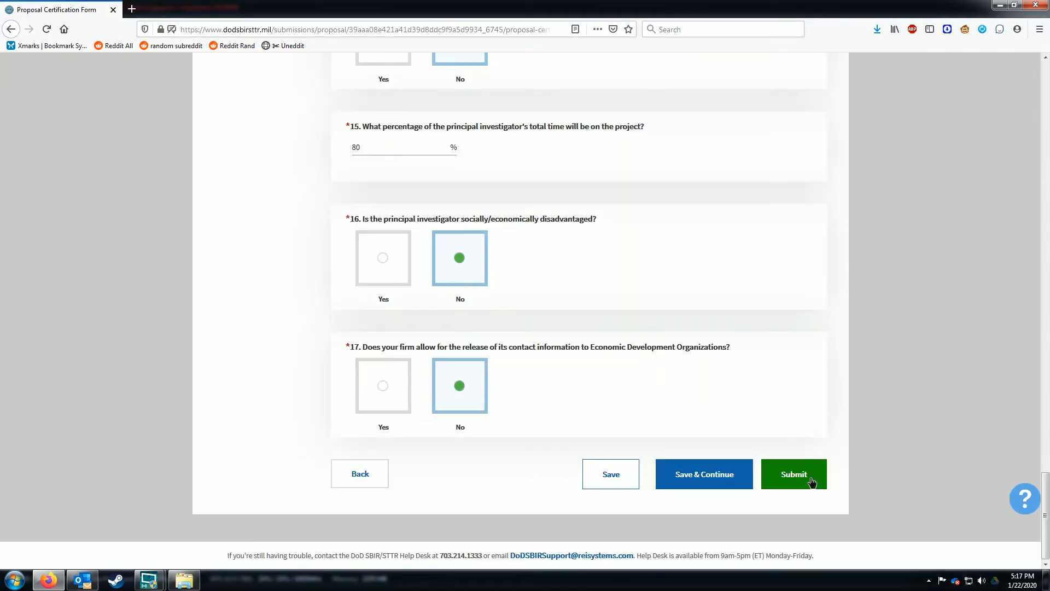
{"action": "left_click", "coordinate": [809, 476]}
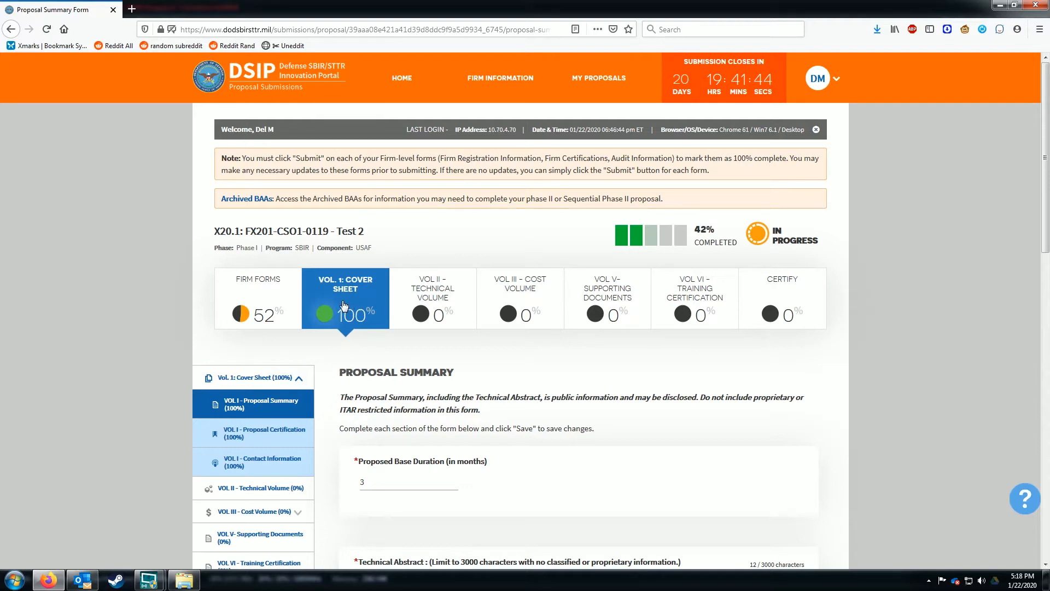
{"action": "left_click", "coordinate": [451, 319]}
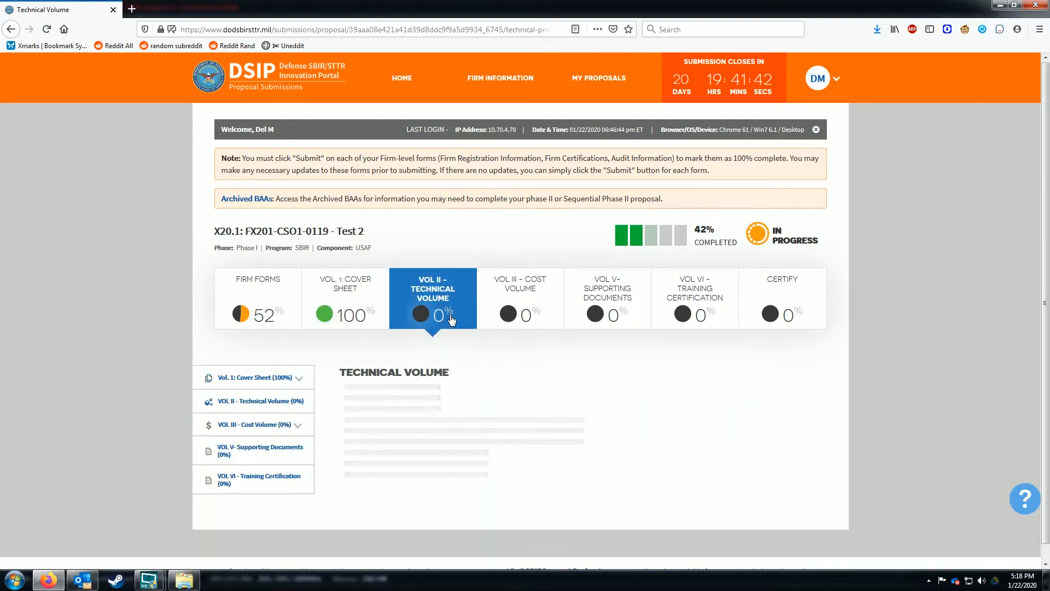
- Upload a PDF as the technical volume and save it
{"action": "scroll", "coordinate": [451, 319], "scroll_direction": "down", "scroll_amount": 3}
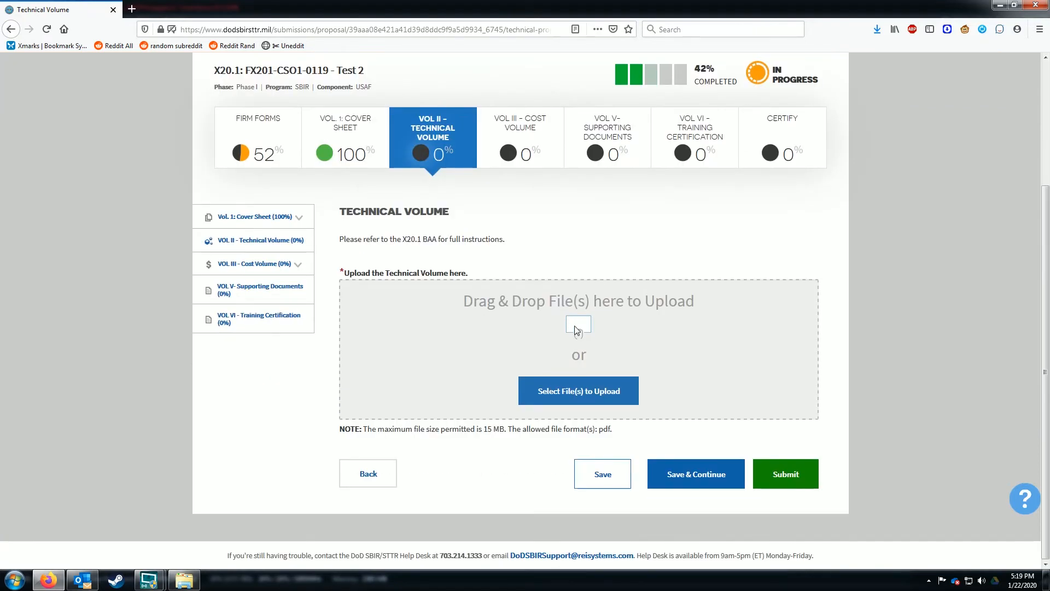
{"action": "left_click", "coordinate": [579, 393]}
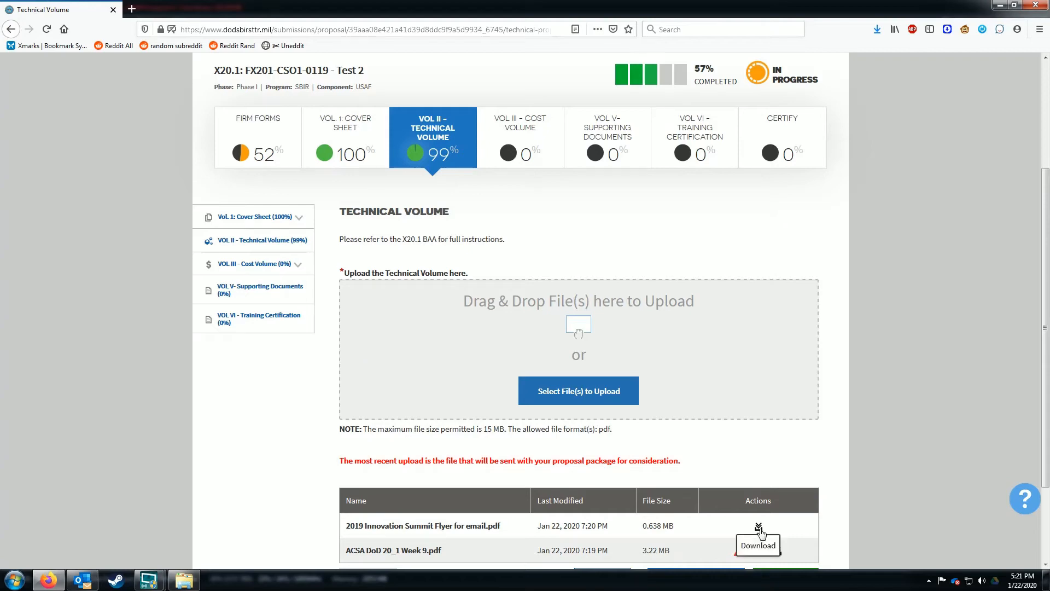
{"action": "scroll", "coordinate": [569, 477], "scroll_direction": "down", "scroll_amount": 2}
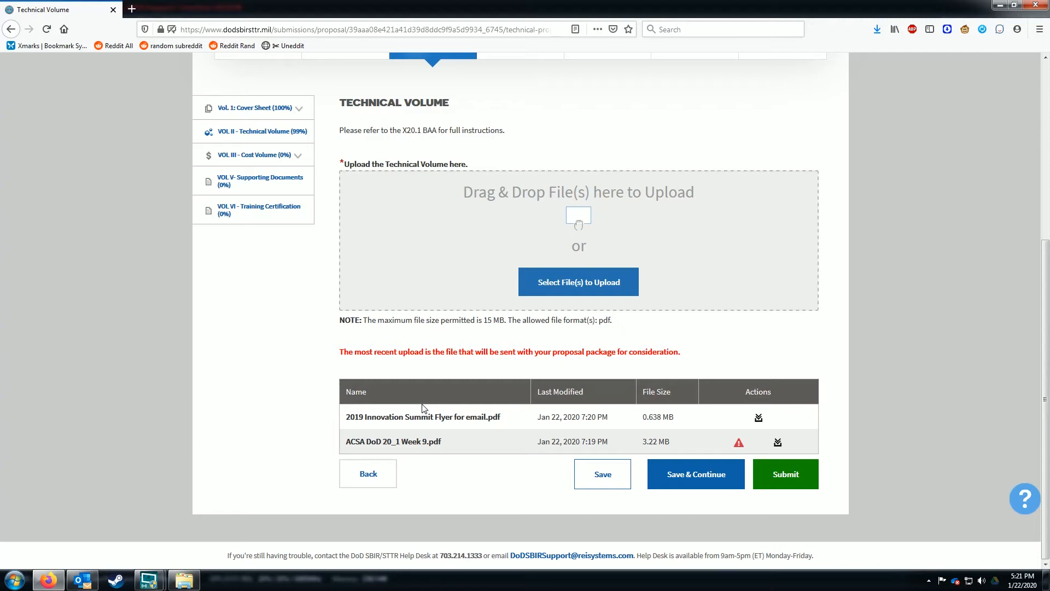
{"action": "scroll", "coordinate": [422, 404], "scroll_direction": "up", "scroll_amount": 3}
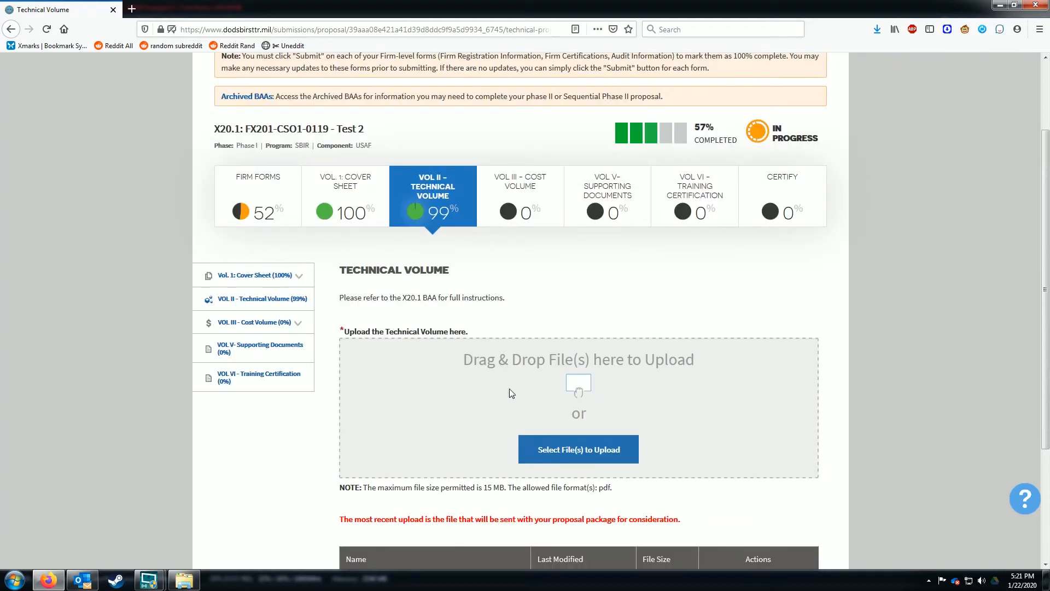
{"action": "scroll", "coordinate": [508, 389], "scroll_direction": "down", "scroll_amount": 3}
{"action": "left_click", "coordinate": [713, 479]}
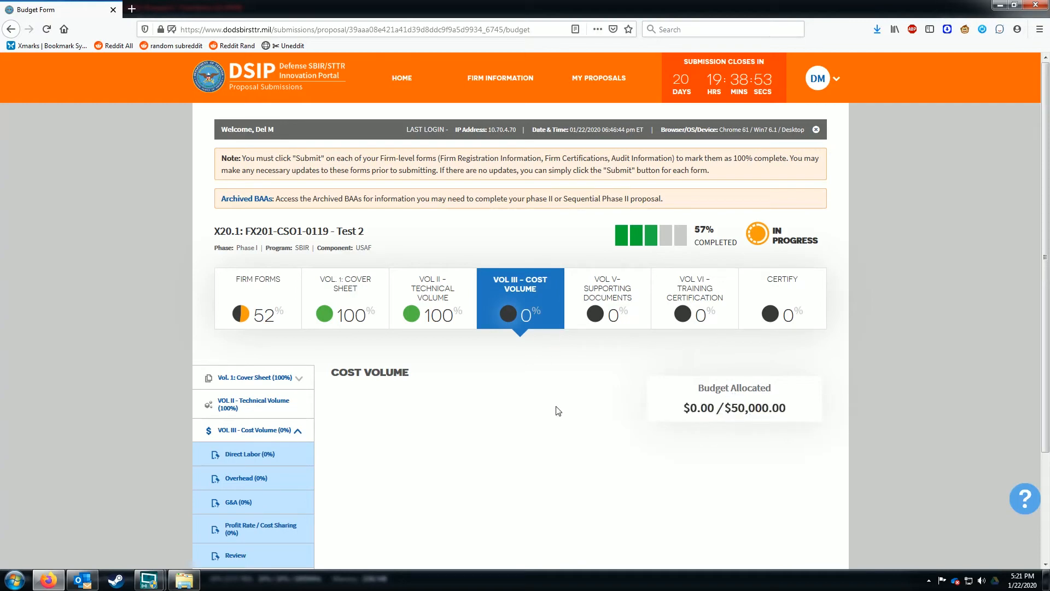
- Select Materials and Supplies as other direct costs, leaving Subcontractors and Consultants unticked
{"action": "scroll", "coordinate": [681, 349], "scroll_direction": "down", "scroll_amount": 5}
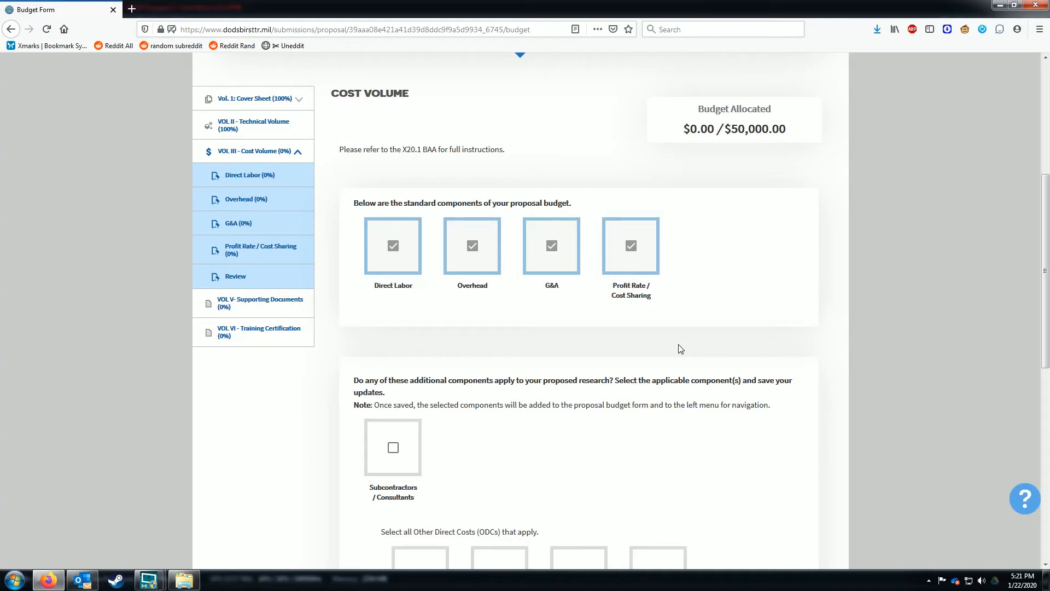
{"action": "scroll", "coordinate": [525, 257], "scroll_direction": "down", "scroll_amount": 3}
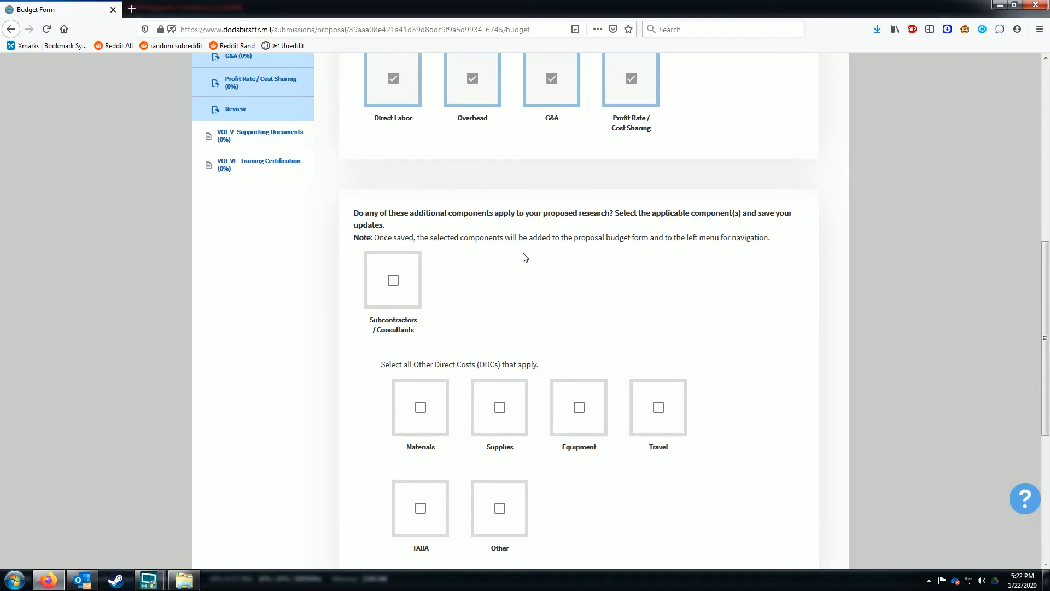
{"action": "scroll", "coordinate": [525, 258], "scroll_direction": "down", "scroll_amount": 1}
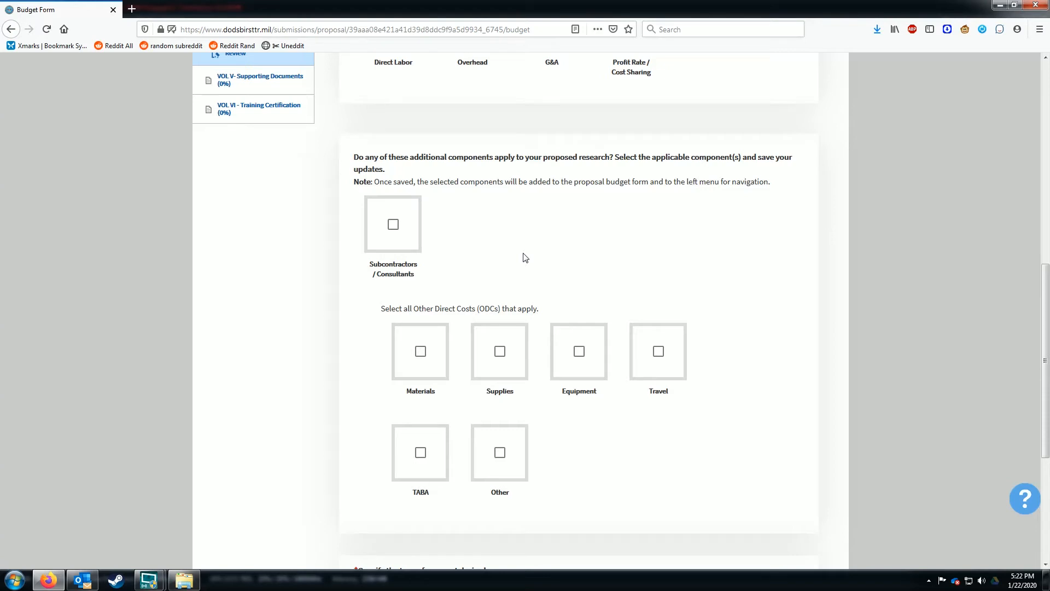
{"action": "scroll", "coordinate": [523, 195], "scroll_direction": "up", "scroll_amount": 1}
{"action": "left_click", "coordinate": [393, 280]}
{"action": "left_click", "coordinate": [500, 407]}
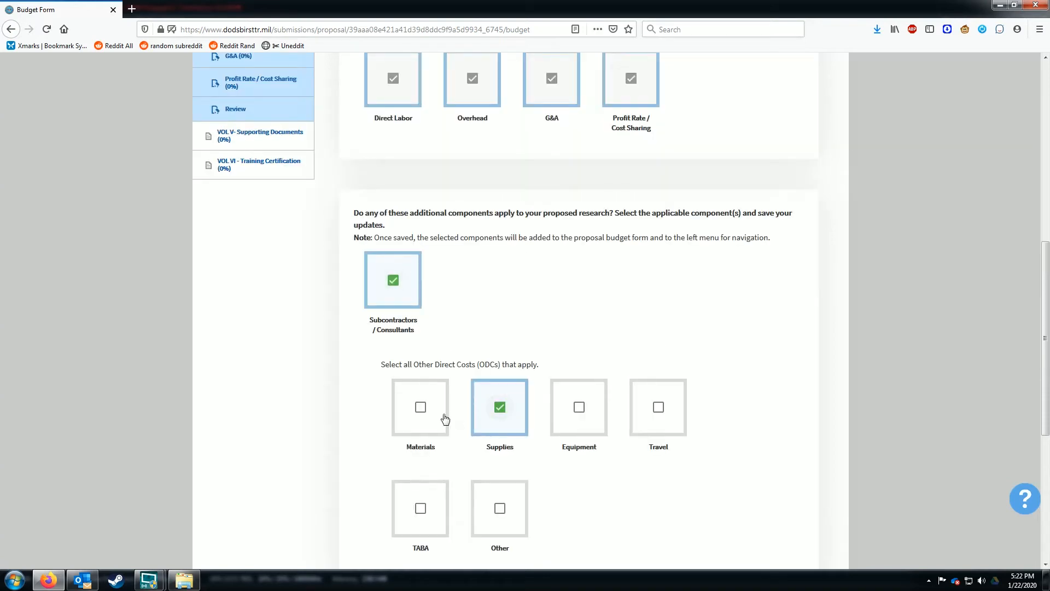
{"action": "left_click", "coordinate": [420, 406]}
{"action": "left_click", "coordinate": [392, 280]}
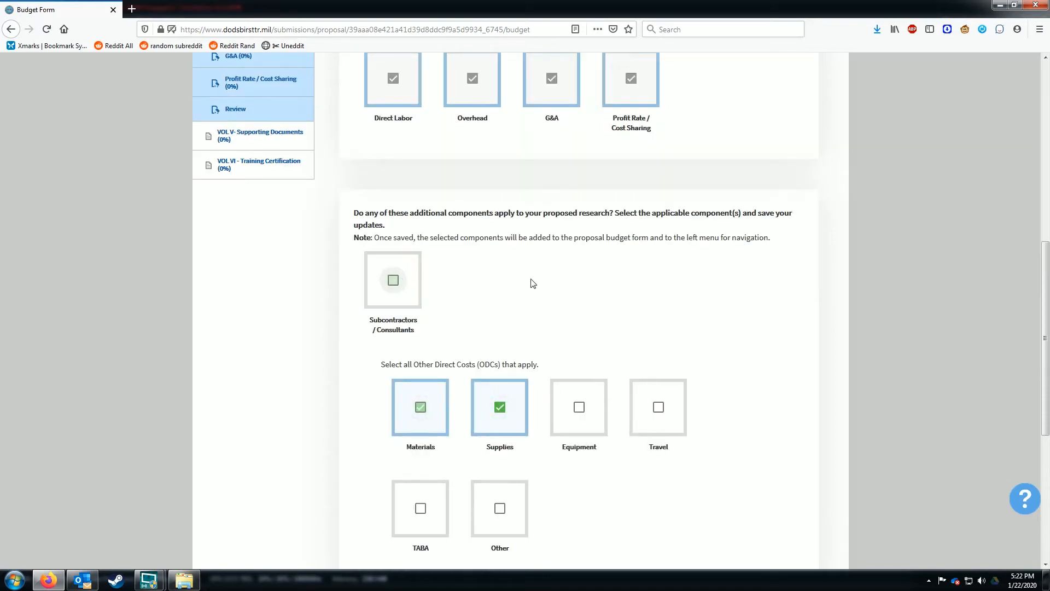
{"action": "scroll", "coordinate": [598, 300], "scroll_direction": "down", "scroll_amount": 6}
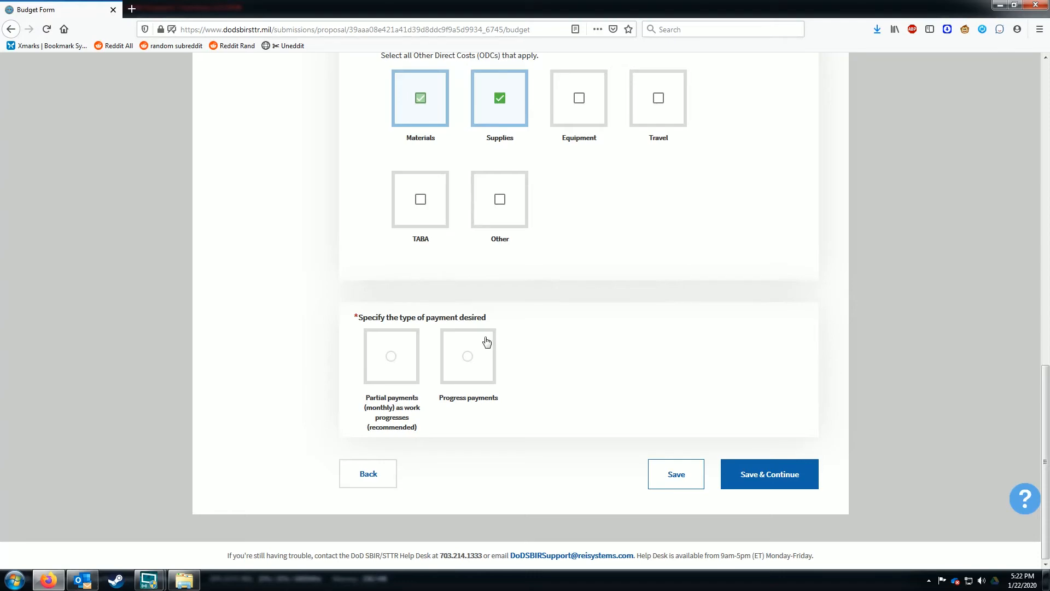
{"action": "scroll", "coordinate": [548, 408], "scroll_direction": "up", "scroll_amount": 9}
{"action": "scroll", "coordinate": [548, 408], "scroll_direction": "up", "scroll_amount": 2}
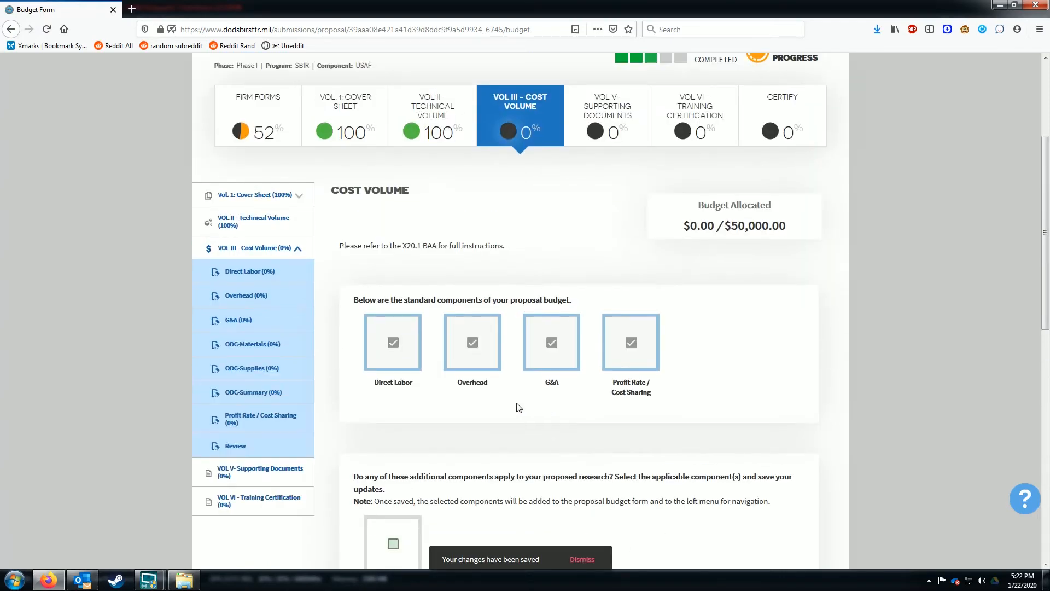
{"action": "left_click", "coordinate": [246, 281]}
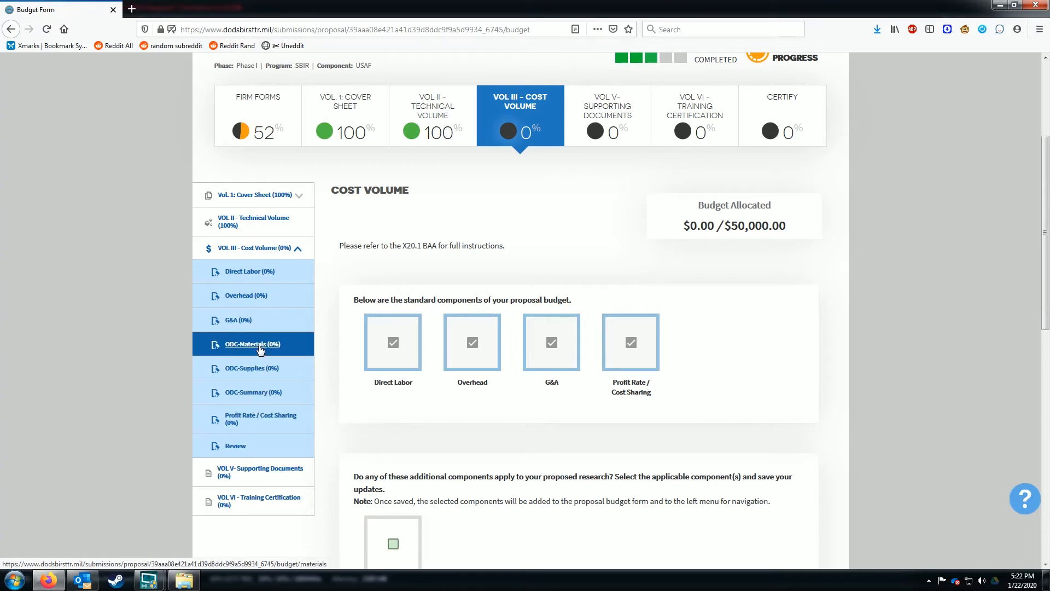
- Set the Principal Investigator's Direct Labor category to Chemist
{"action": "left_click", "coordinate": [262, 273]}
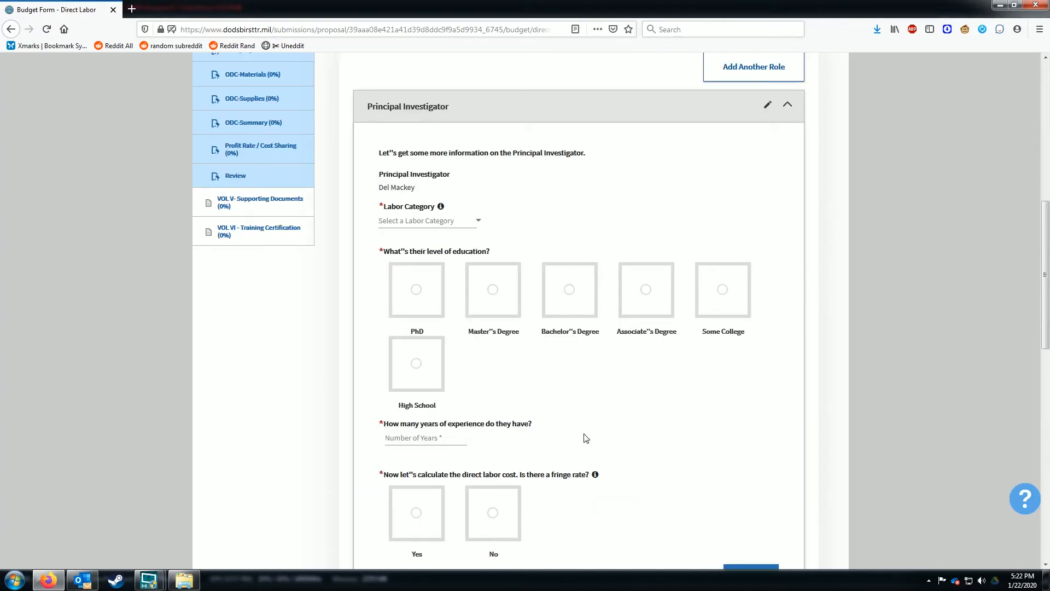
{"action": "scroll", "coordinate": [586, 438], "scroll_direction": "up", "scroll_amount": 3}
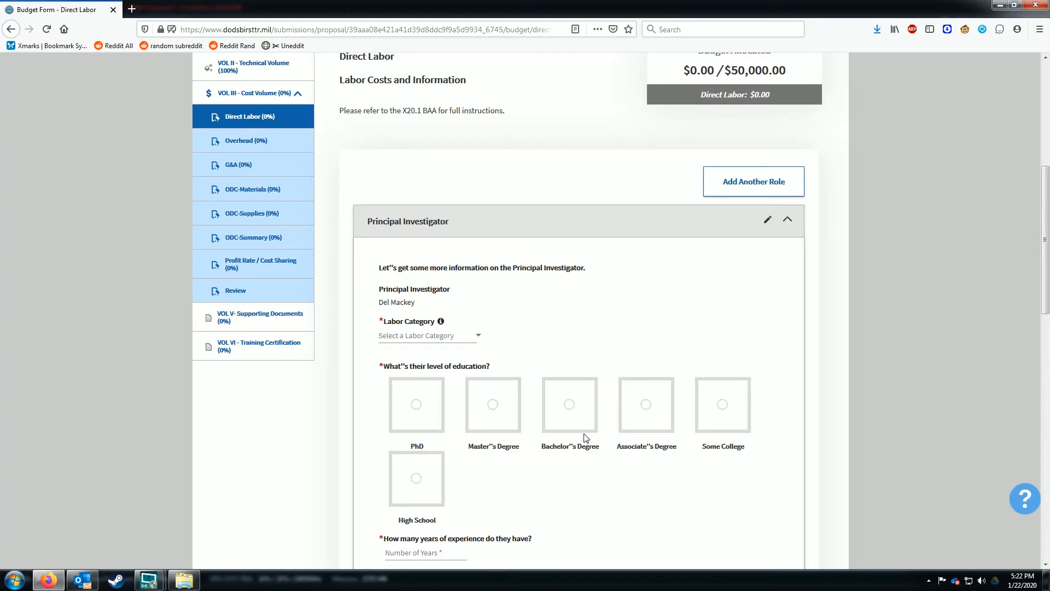
{"action": "left_click", "coordinate": [450, 389]}
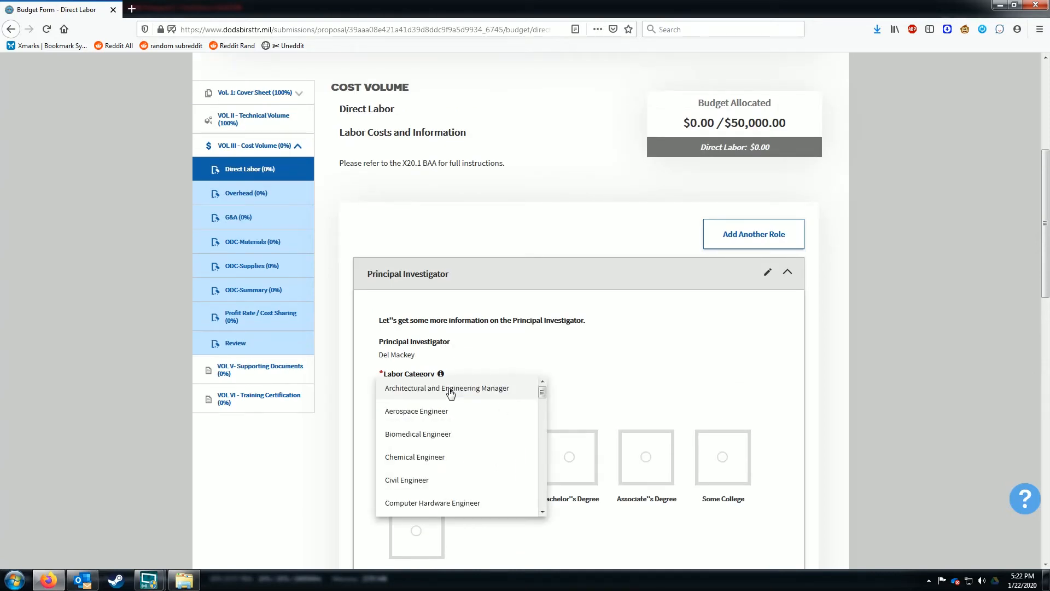
{"action": "scroll", "coordinate": [452, 416], "scroll_direction": "down", "scroll_amount": 2}
{"action": "scroll", "coordinate": [489, 477], "scroll_direction": "down", "scroll_amount": 8}
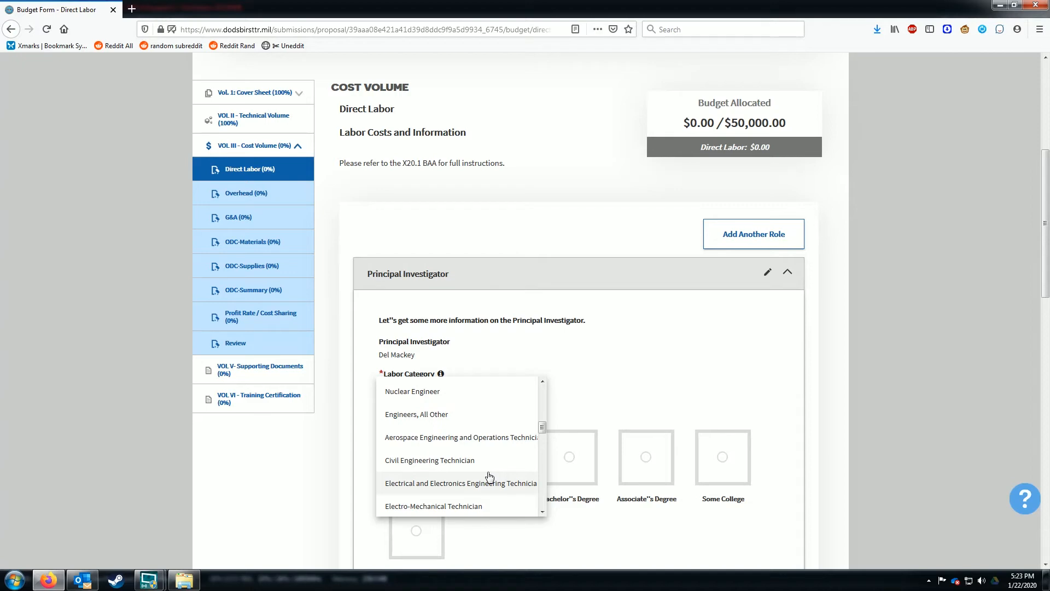
{"action": "scroll", "coordinate": [489, 478], "scroll_direction": "down", "scroll_amount": 4}
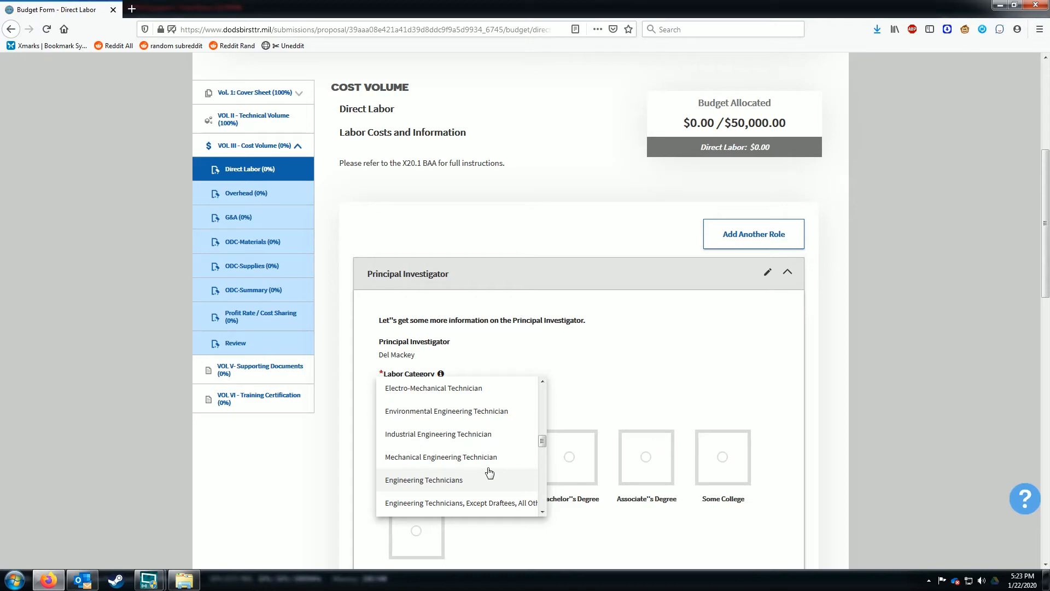
{"action": "scroll", "coordinate": [489, 461], "scroll_direction": "down", "scroll_amount": 5}
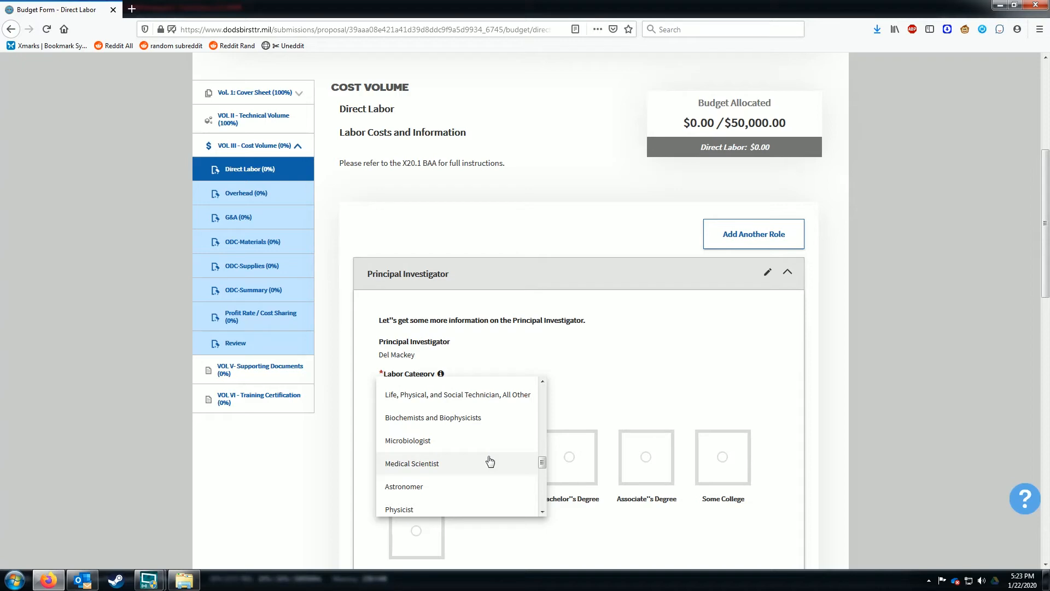
{"action": "scroll", "coordinate": [490, 462], "scroll_direction": "down", "scroll_amount": 3}
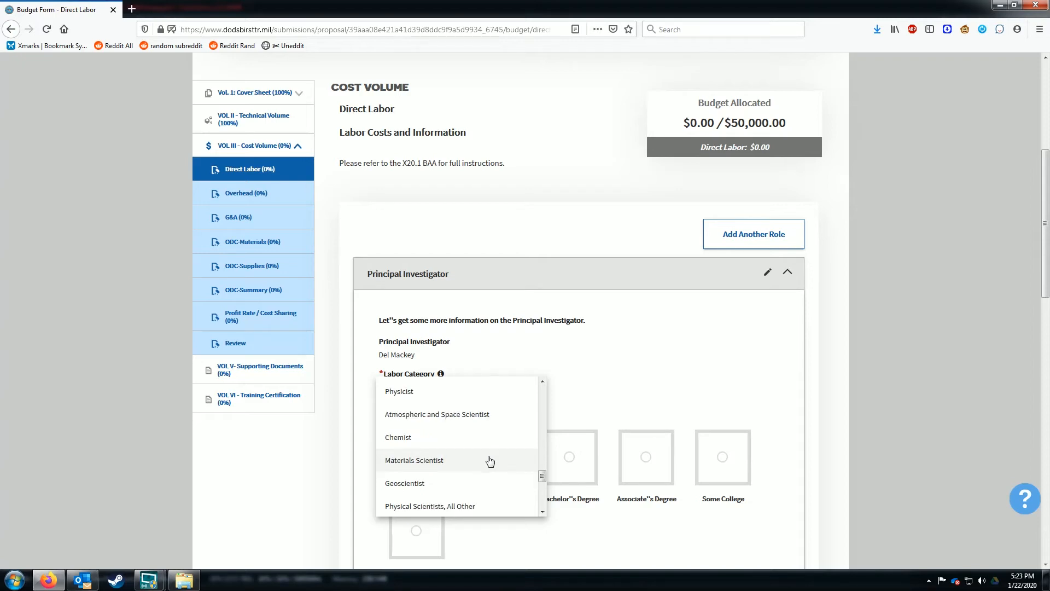
{"action": "left_click", "coordinate": [469, 437]}
{"action": "left_click", "coordinate": [556, 381]}
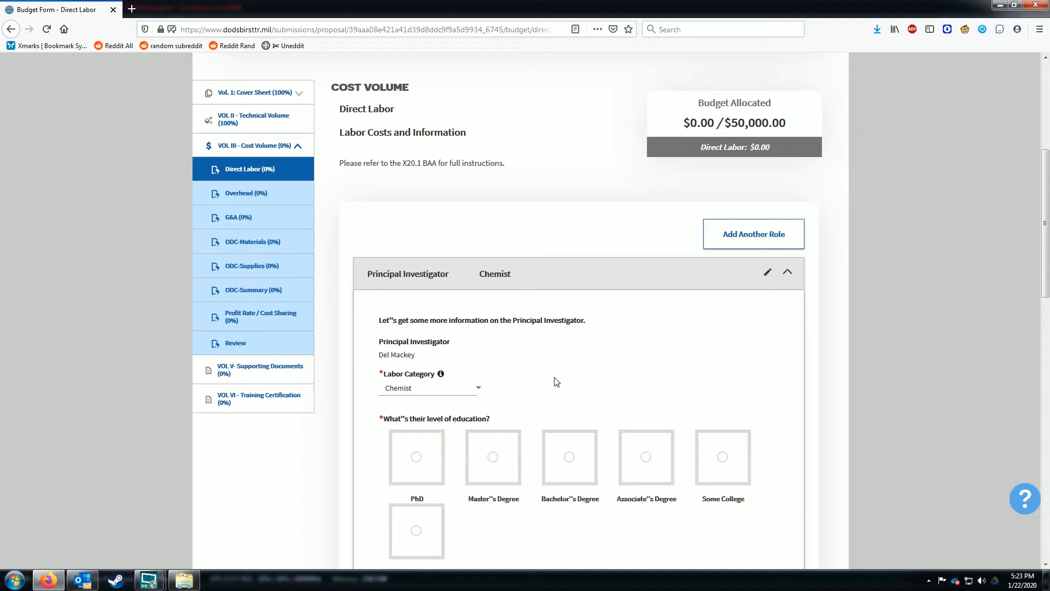
- Record the investigator's education as PhD with 15 years of experience
{"action": "scroll", "coordinate": [556, 382], "scroll_direction": "down", "scroll_amount": 2}
{"action": "left_click", "coordinate": [417, 347]}
{"action": "left_click", "coordinate": [443, 494]}
{"action": "type", "text": "15"}
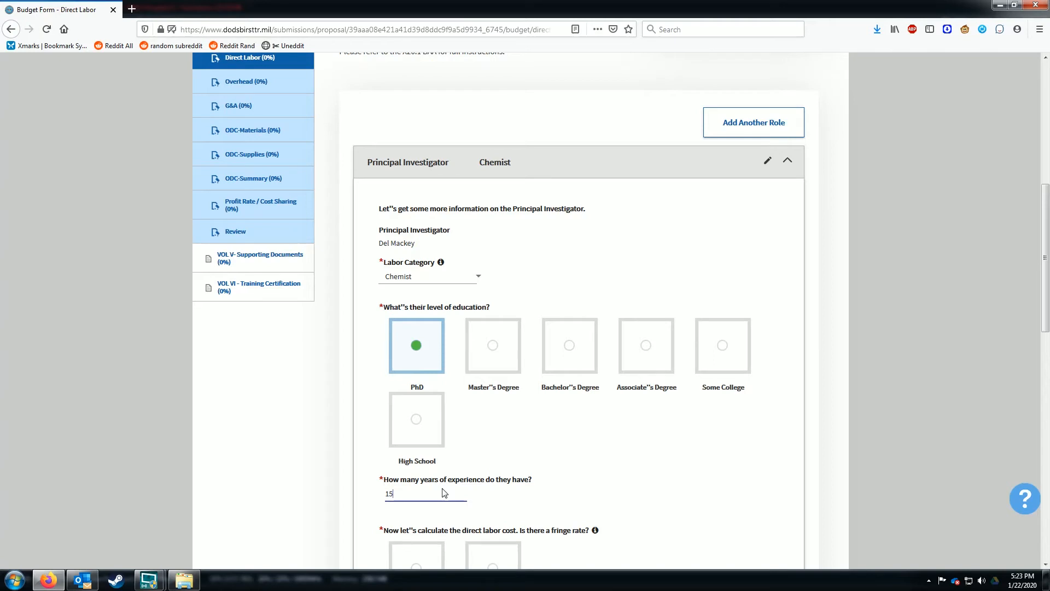
{"action": "left_click", "coordinate": [261, 461]}
{"action": "scroll", "coordinate": [262, 462], "scroll_direction": "down", "scroll_amount": 2}
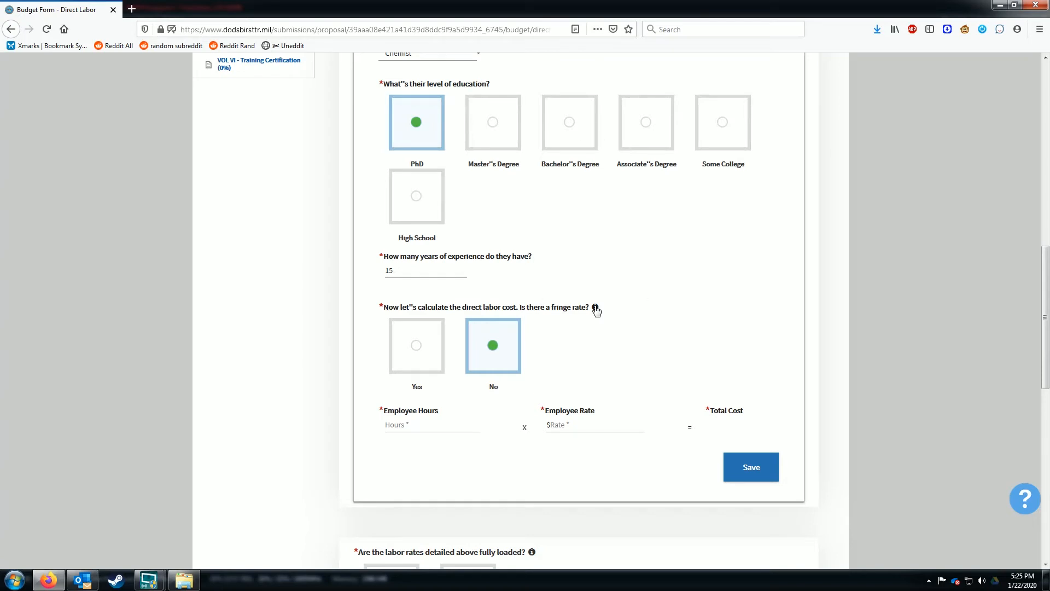
- Enter 180 employee hours at an $86.00 rate, totalling 15,480.00
{"action": "mouse_move", "coordinate": [595, 308]}
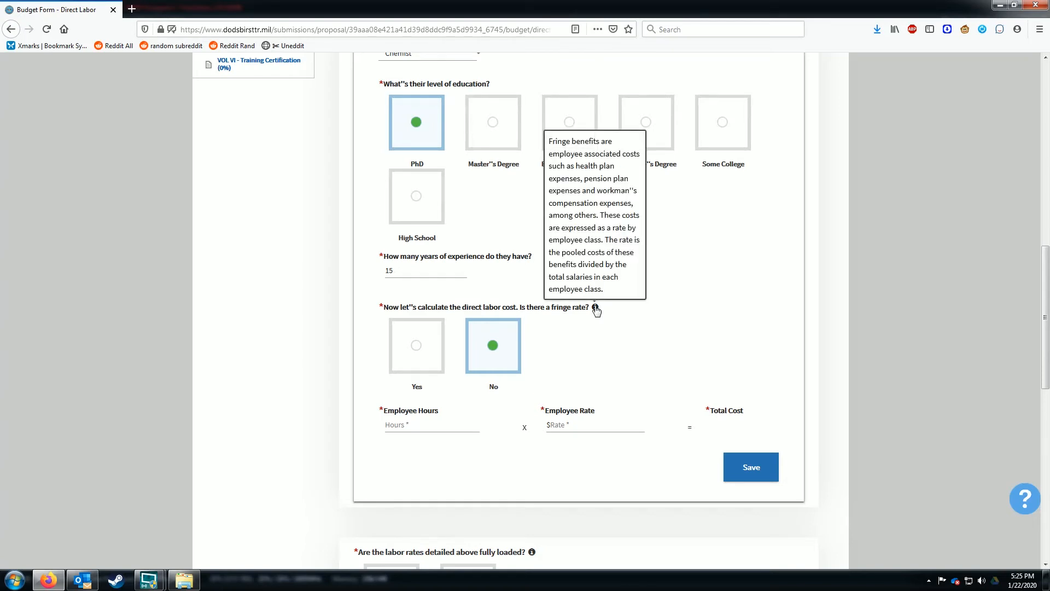
{"action": "left_click", "coordinate": [440, 422]}
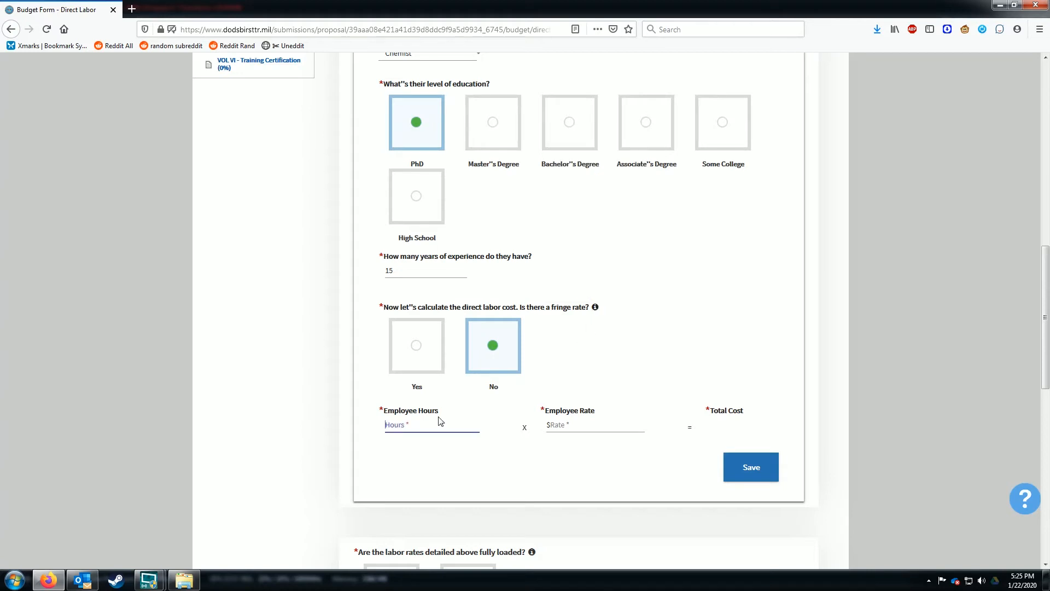
{"action": "type", "text": "180"}
{"action": "left_click", "coordinate": [597, 424]}
{"action": "type", "text": "86.00"}
{"action": "left_click", "coordinate": [655, 422]}
- Answer Yes that labor rates are fully loaded and enter a placeholder explanation
{"action": "scroll", "coordinate": [725, 410], "scroll_direction": "down", "scroll_amount": 5}
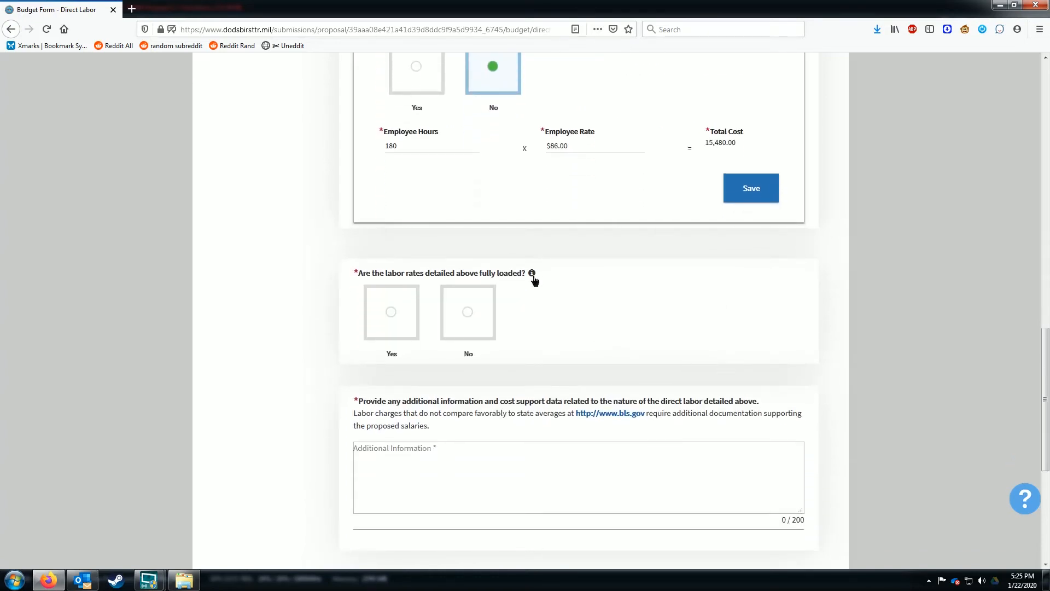
{"action": "mouse_move", "coordinate": [533, 279]}
{"action": "left_click", "coordinate": [385, 290]}
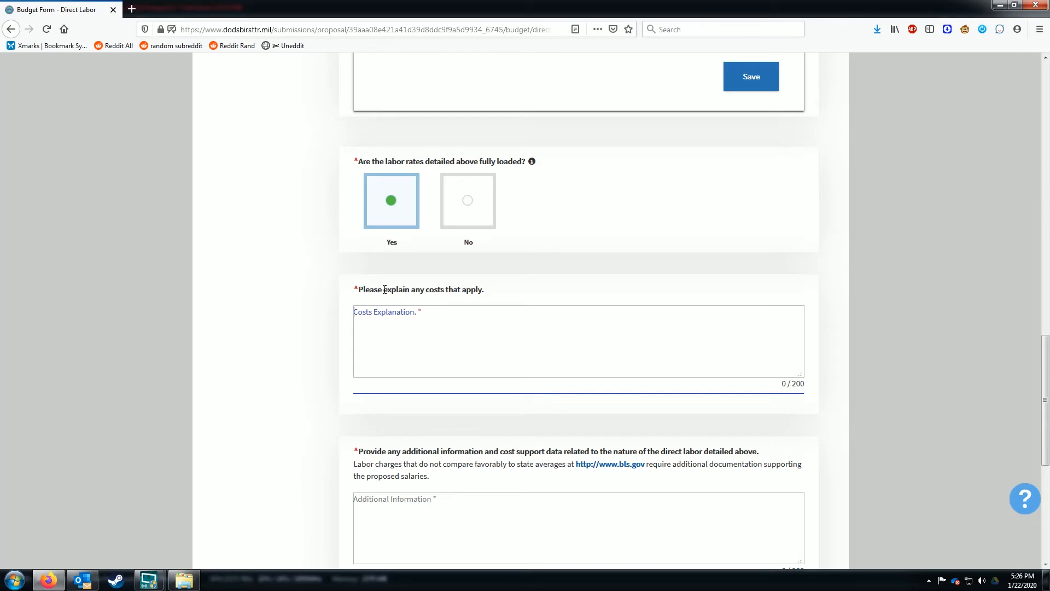
{"action": "type", "text": "kfljafdlk"}
- Add placeholder cost support information and save Direct Labor at 100%, opening the Overhead form
{"action": "scroll", "coordinate": [270, 259], "scroll_direction": "down", "scroll_amount": 2}
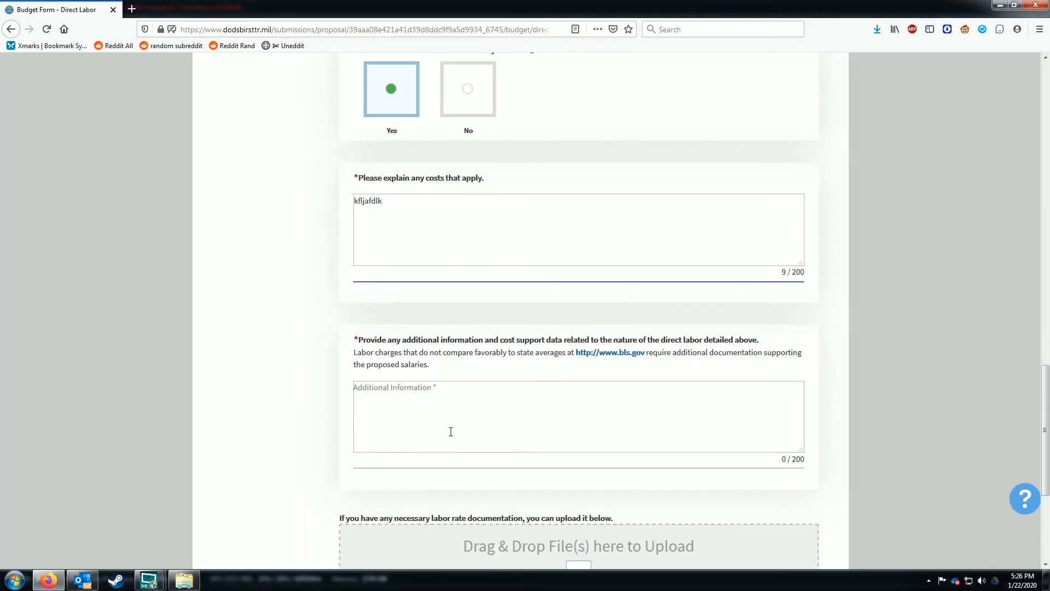
{"action": "left_click", "coordinate": [481, 385]}
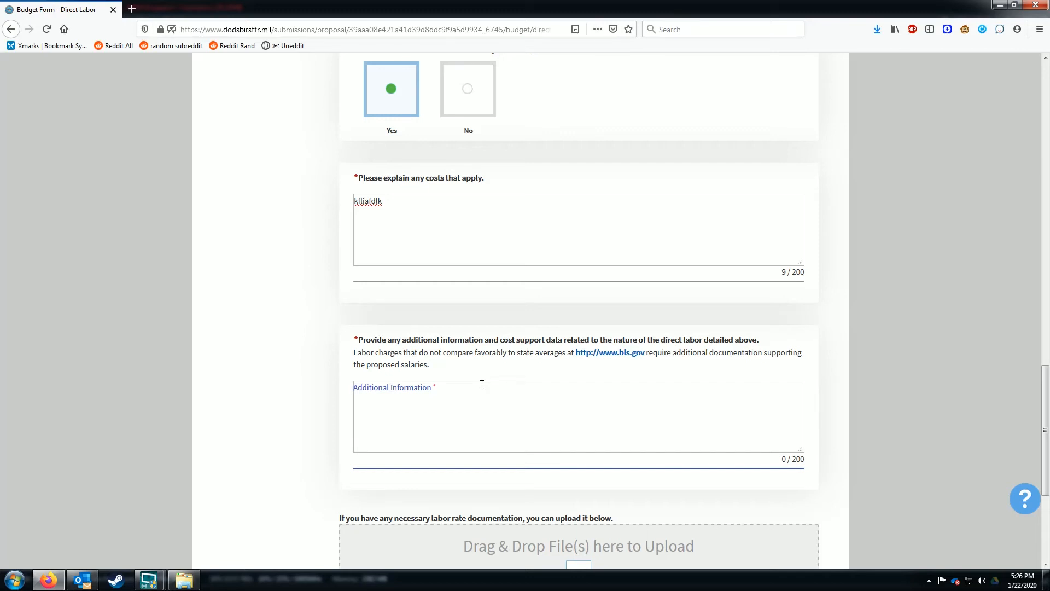
{"action": "type", "text": "jklsdjflka"}
{"action": "scroll", "coordinate": [479, 391], "scroll_direction": "down", "scroll_amount": 5}
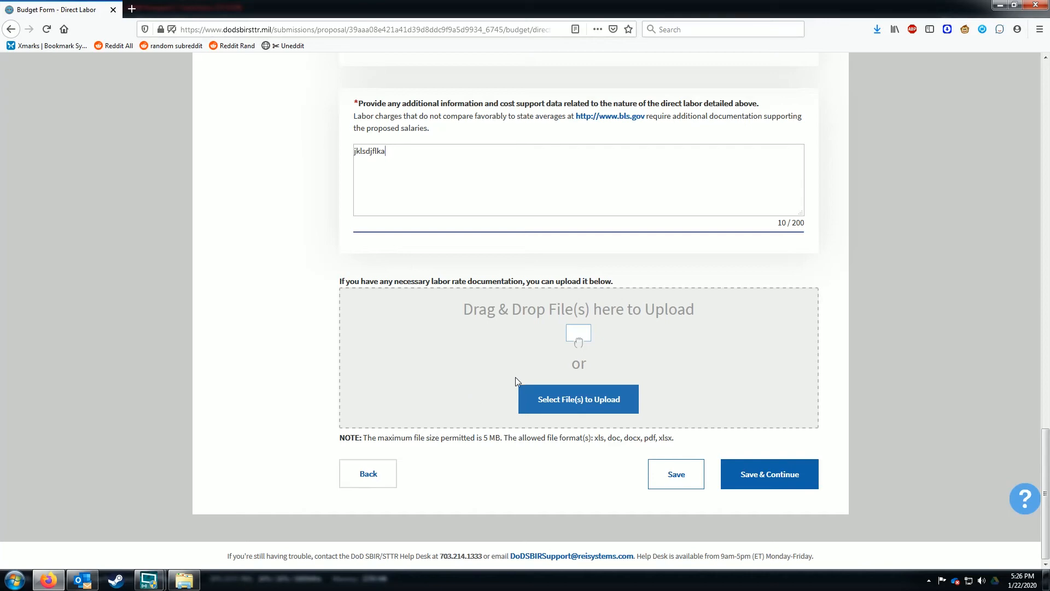
{"action": "left_click", "coordinate": [771, 477]}
{"action": "scroll", "coordinate": [523, 335], "scroll_direction": "down", "scroll_amount": 5}
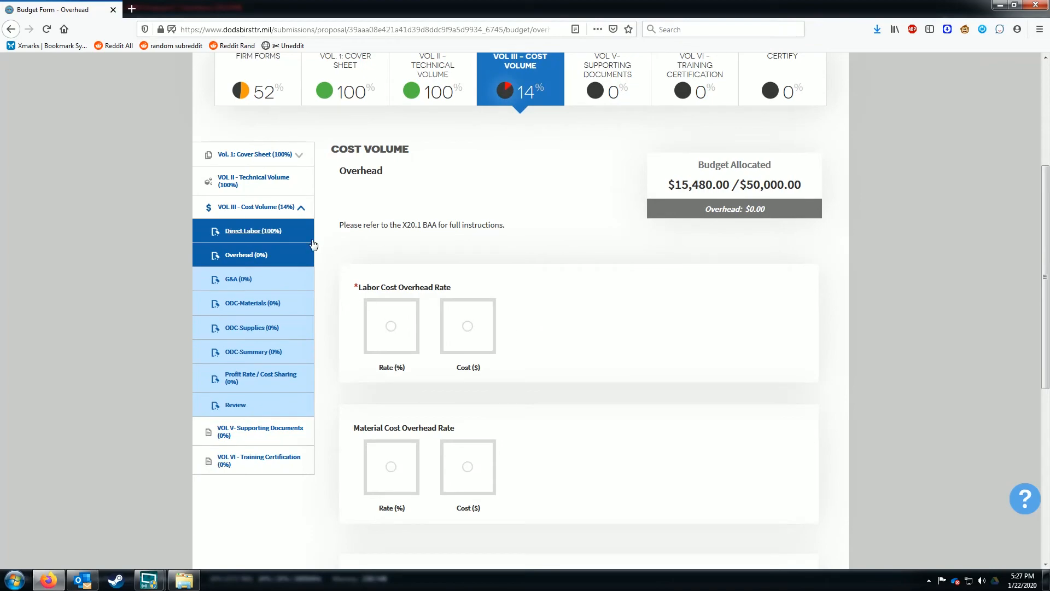
- Return to the Direct Labor form and add a second labor role, Role No: 2
{"action": "left_click", "coordinate": [277, 234]}
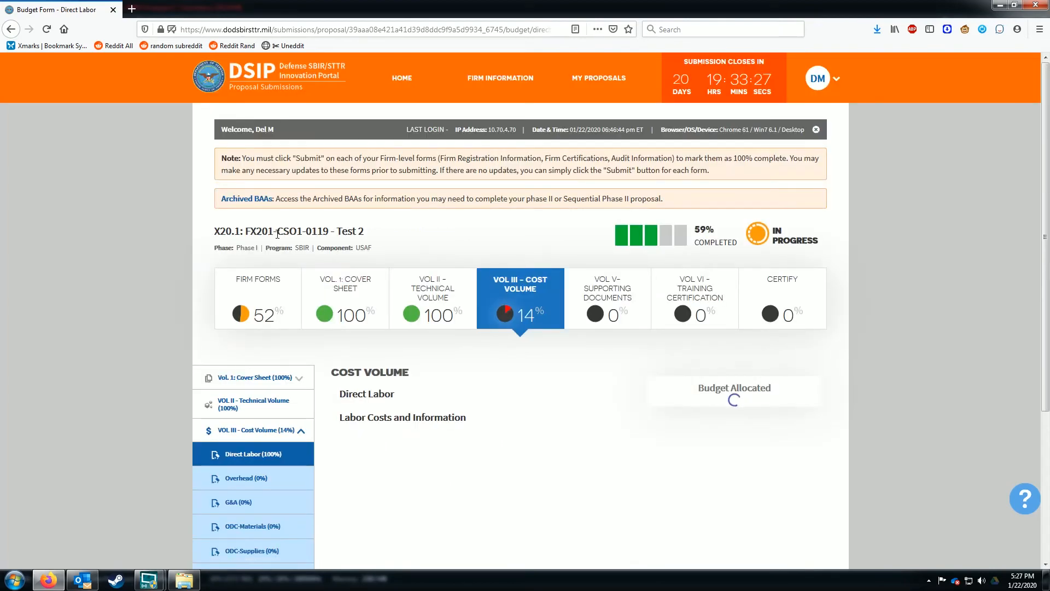
{"action": "scroll", "coordinate": [536, 414], "scroll_direction": "down", "scroll_amount": 5}
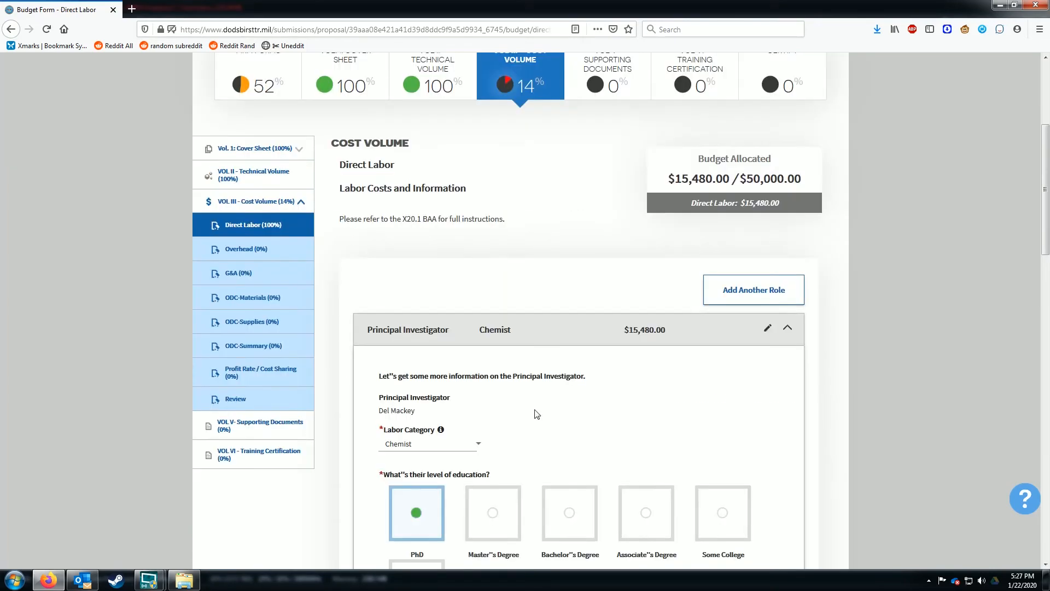
{"action": "left_click", "coordinate": [776, 289]}
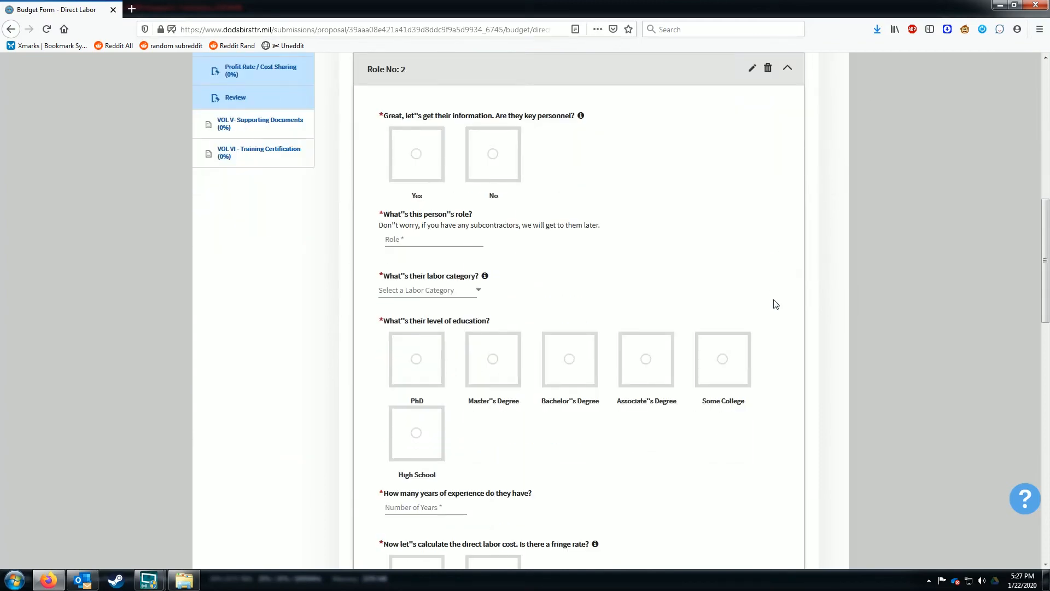
{"action": "scroll", "coordinate": [679, 352], "scroll_direction": "up", "scroll_amount": 4}
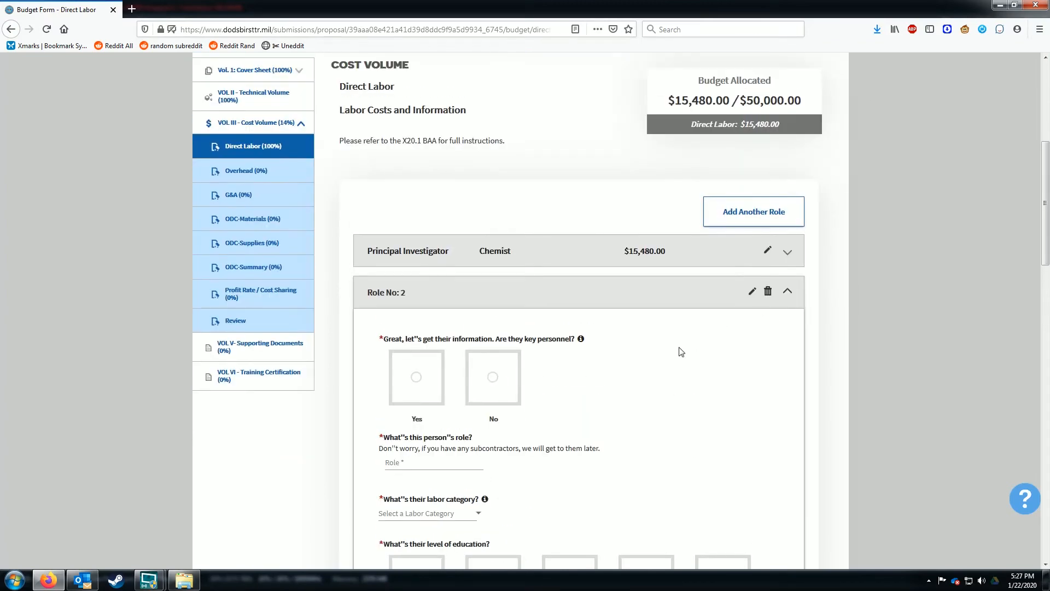
- Expand and collapse the Principal Investigator and Role No: 2 rows to review them
{"action": "left_click", "coordinate": [590, 262]}
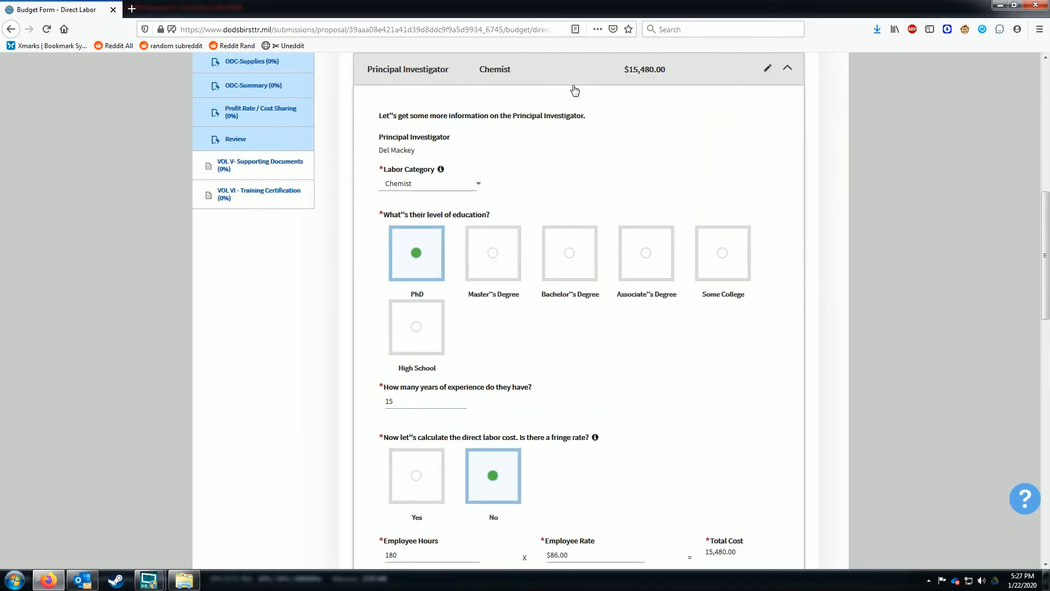
{"action": "left_click", "coordinate": [579, 79]}
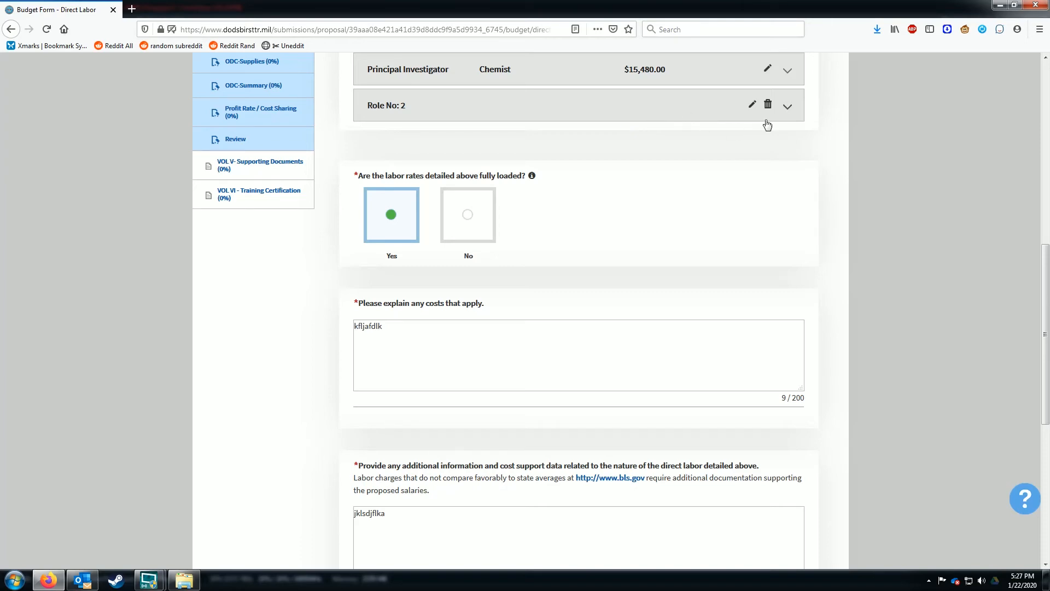
{"action": "scroll", "coordinate": [601, 286], "scroll_direction": "down", "scroll_amount": 3}
{"action": "scroll", "coordinate": [601, 285], "scroll_direction": "down", "scroll_amount": 9}
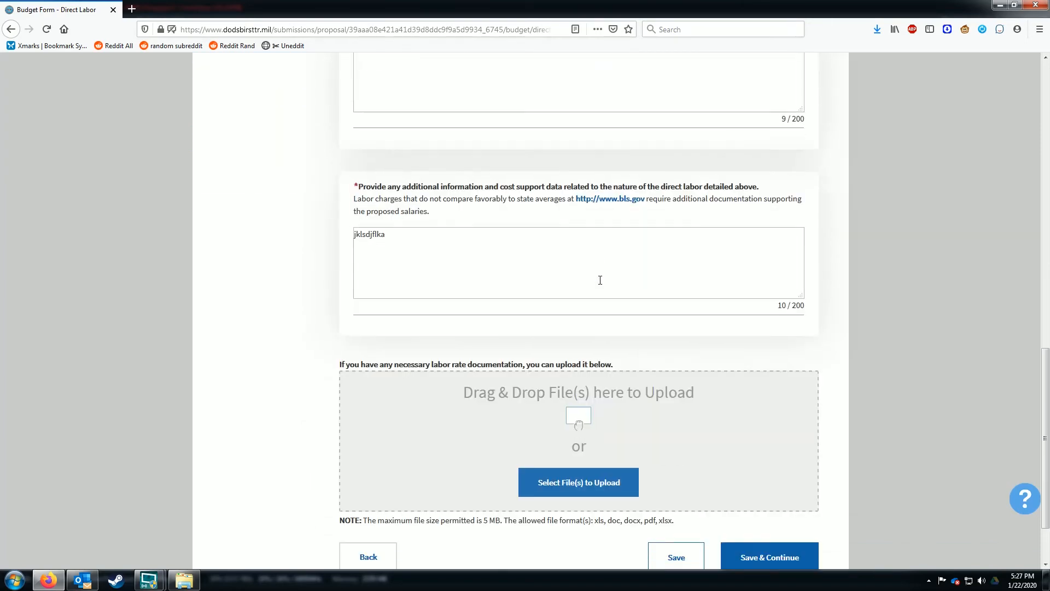
{"action": "scroll", "coordinate": [596, 286], "scroll_direction": "up", "scroll_amount": 15}
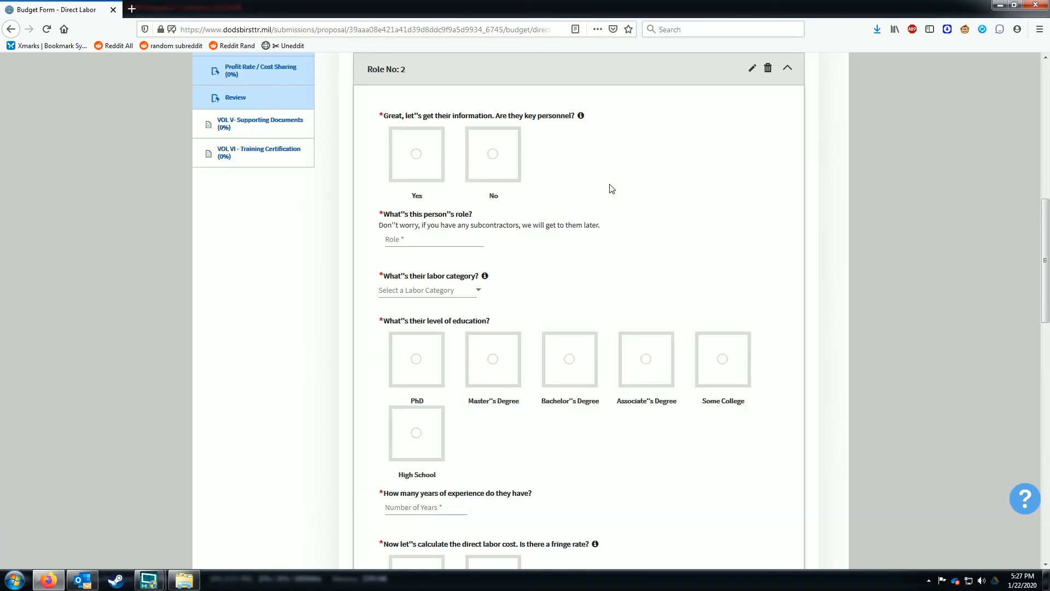
{"action": "scroll", "coordinate": [610, 187], "scroll_direction": "up", "scroll_amount": 4}
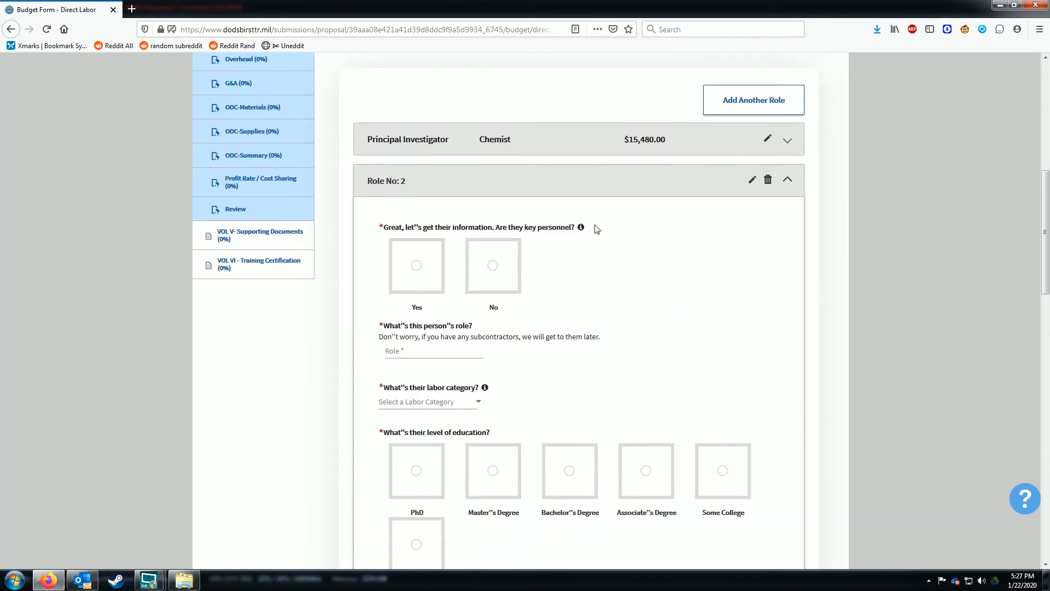
{"action": "left_click", "coordinate": [782, 185]}
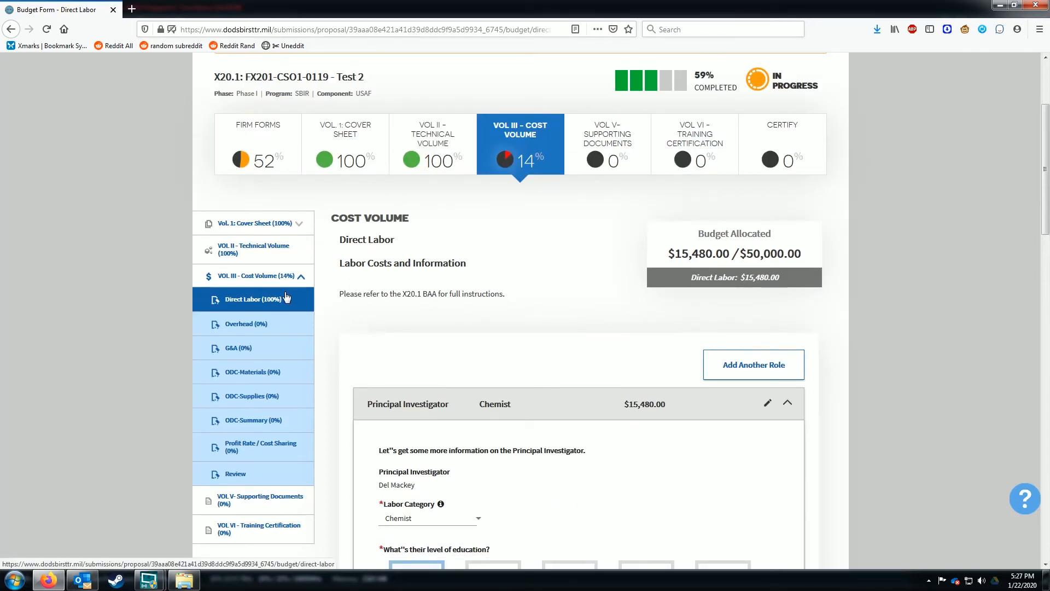
- Set the Labor Cost Overhead Rate to Rate (%) with a value of 40
{"action": "left_click", "coordinate": [264, 323]}
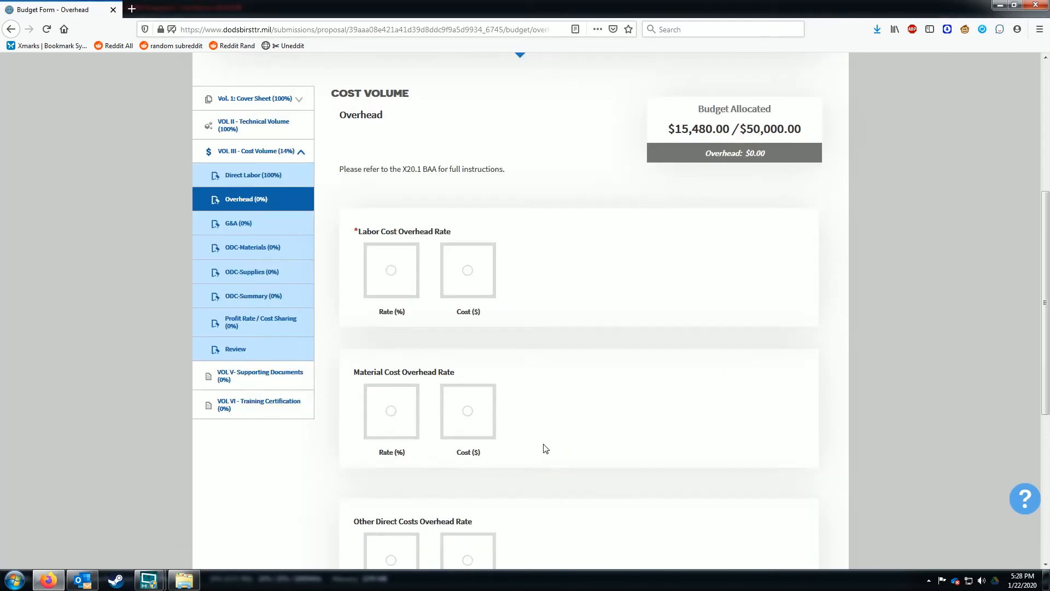
{"action": "left_click", "coordinate": [391, 273]}
{"action": "left_click", "coordinate": [388, 333]}
{"action": "type", "text": "40"}
{"action": "left_click", "coordinate": [569, 340]}
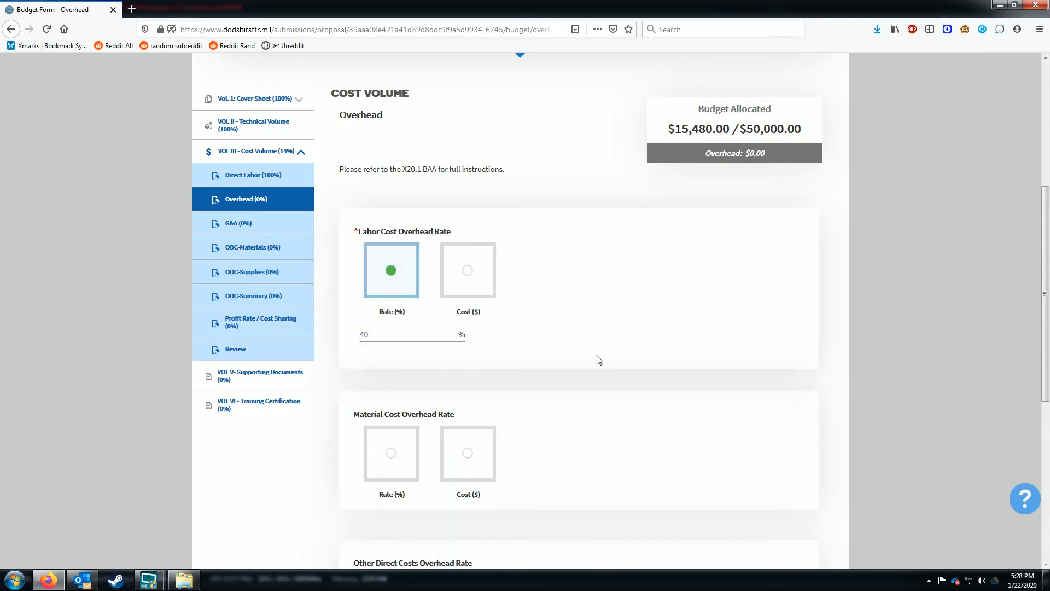
- Describe the overhead cost sources and save Overhead at 100%, adding $6,192.00
{"action": "scroll", "coordinate": [594, 358], "scroll_direction": "up", "scroll_amount": 3}
{"action": "scroll", "coordinate": [595, 358], "scroll_direction": "down", "scroll_amount": 5}
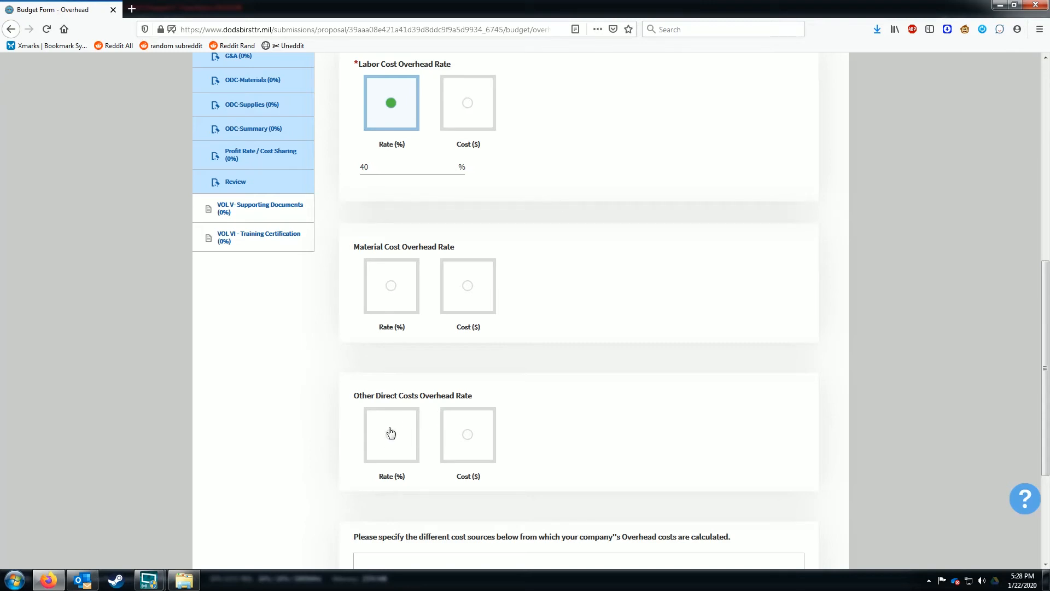
{"action": "scroll", "coordinate": [684, 430], "scroll_direction": "down", "scroll_amount": 3}
{"action": "left_click", "coordinate": [687, 404]}
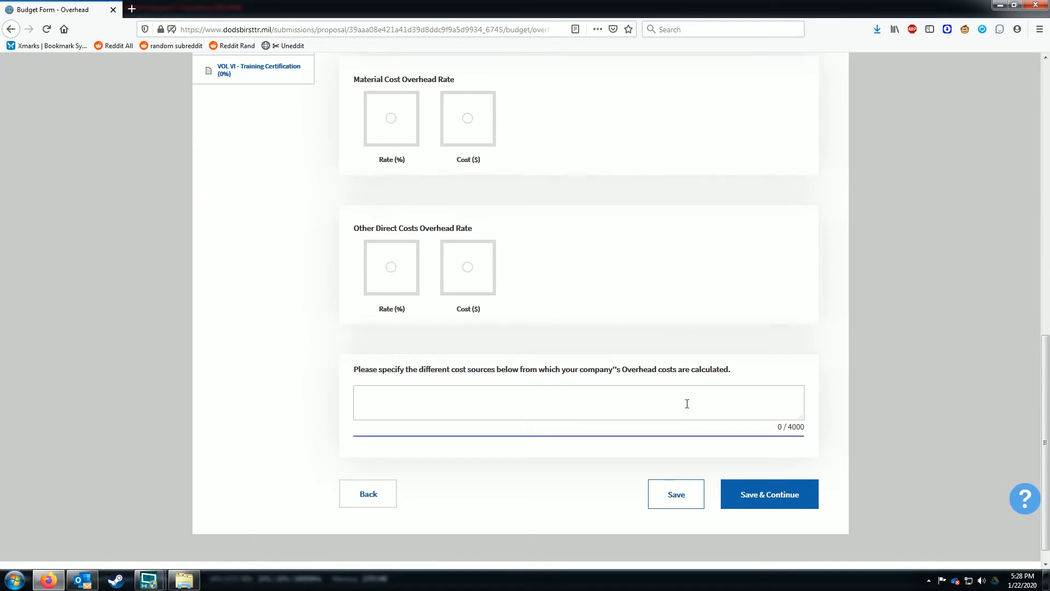
{"action": "left_click", "coordinate": [677, 494]}
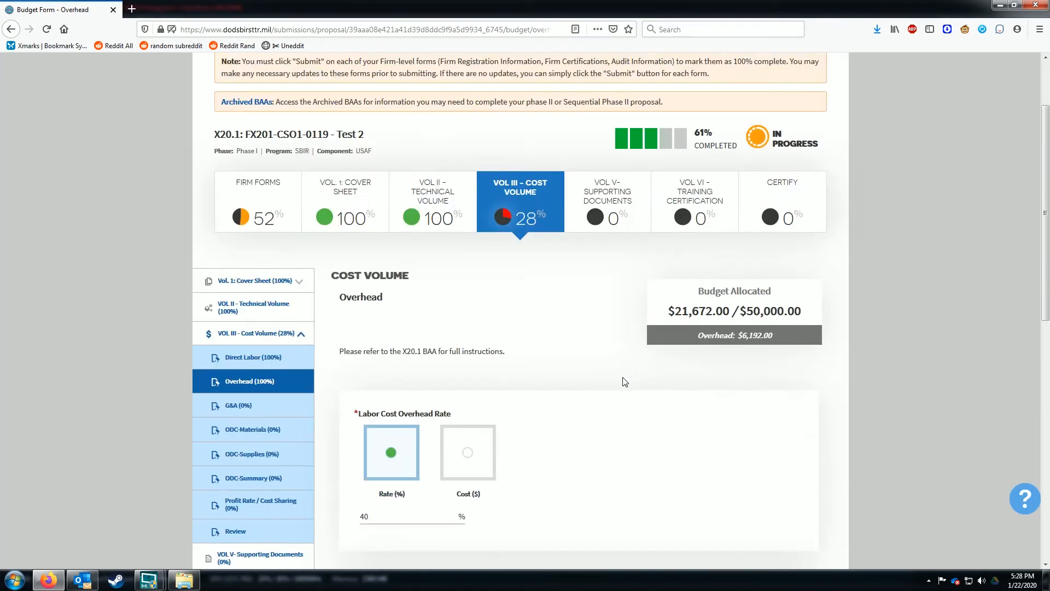
{"action": "scroll", "coordinate": [625, 381], "scroll_direction": "down", "scroll_amount": 2}
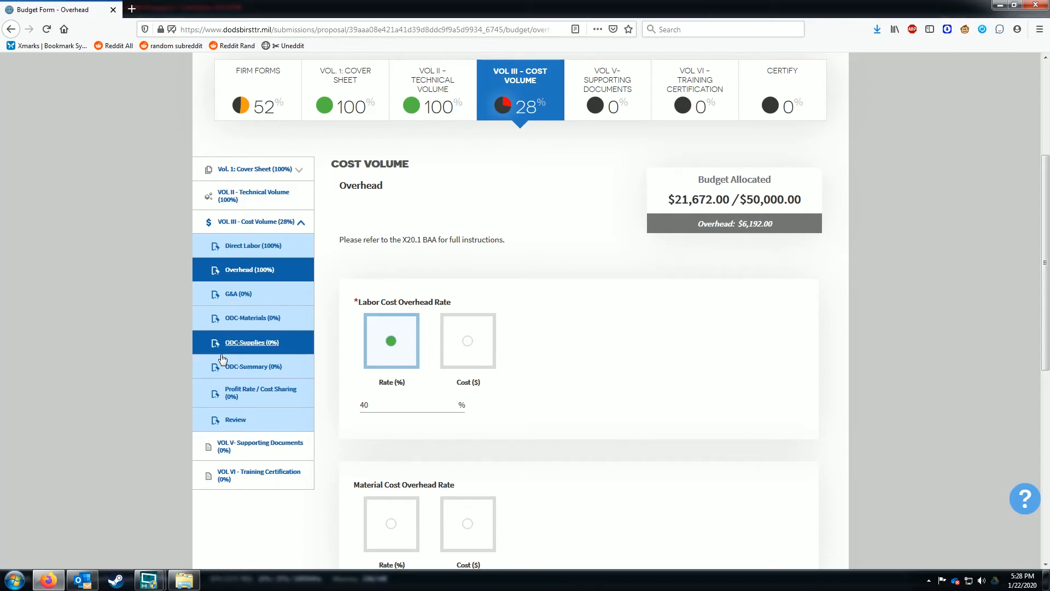
- Give G&A a Rate (%) of 15 and answer Yes to applying it to Direct Labor Costs
{"action": "left_click", "coordinate": [251, 300]}
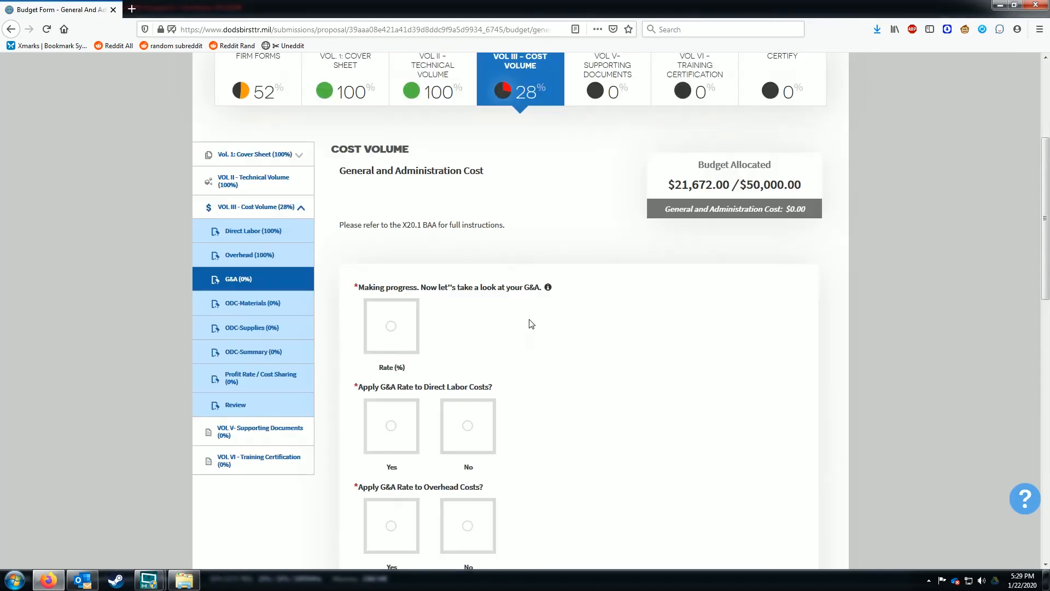
{"action": "left_click", "coordinate": [391, 327]}
{"action": "left_click", "coordinate": [448, 397]}
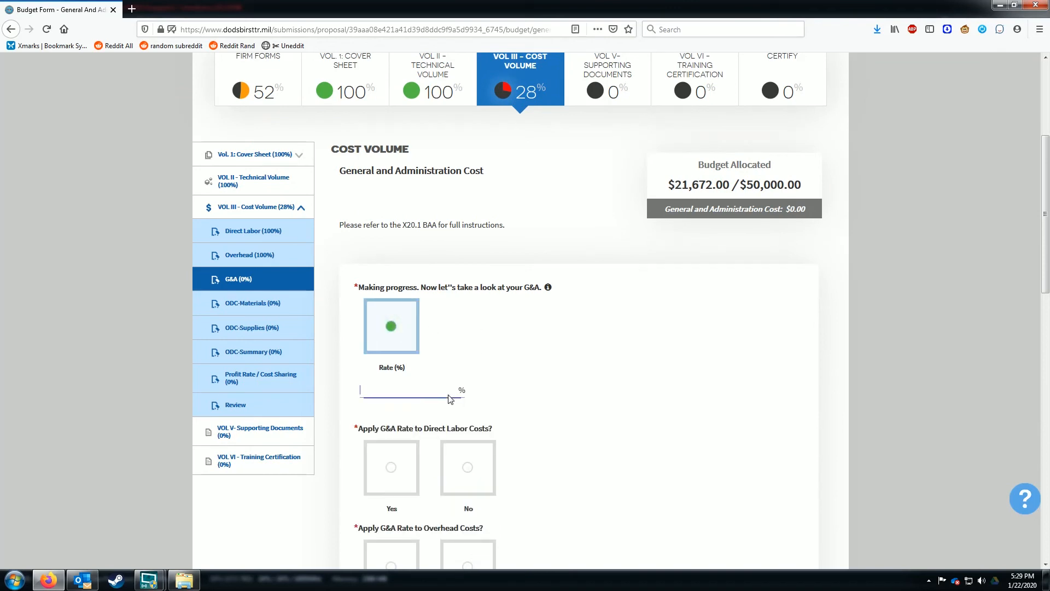
{"action": "type", "text": "15"}
{"action": "scroll", "coordinate": [640, 371], "scroll_direction": "down", "scroll_amount": 3}
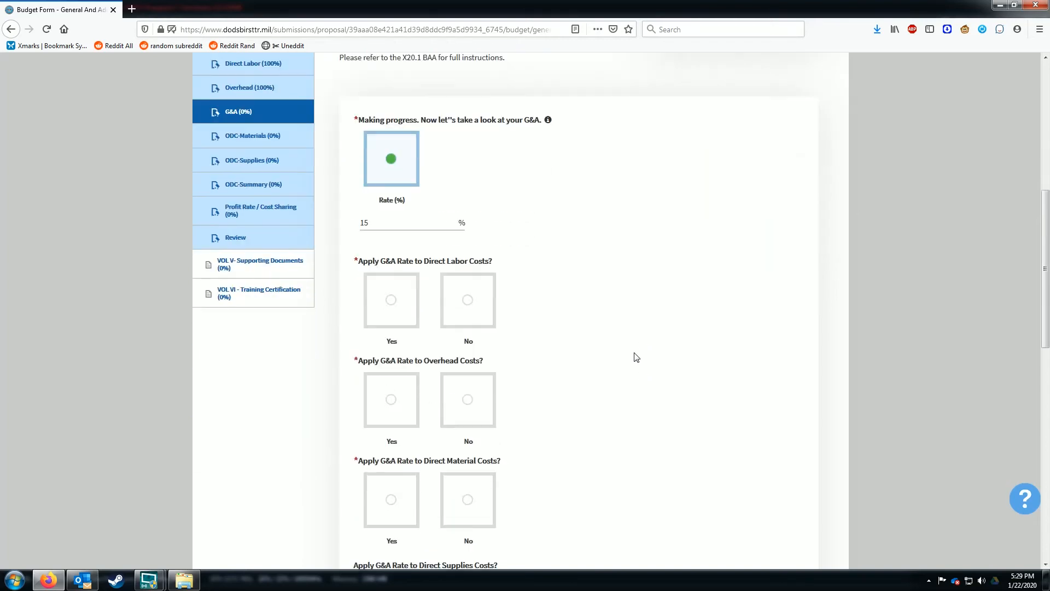
{"action": "scroll", "coordinate": [616, 372], "scroll_direction": "down", "scroll_amount": 2}
{"action": "scroll", "coordinate": [610, 372], "scroll_direction": "up", "scroll_amount": 2}
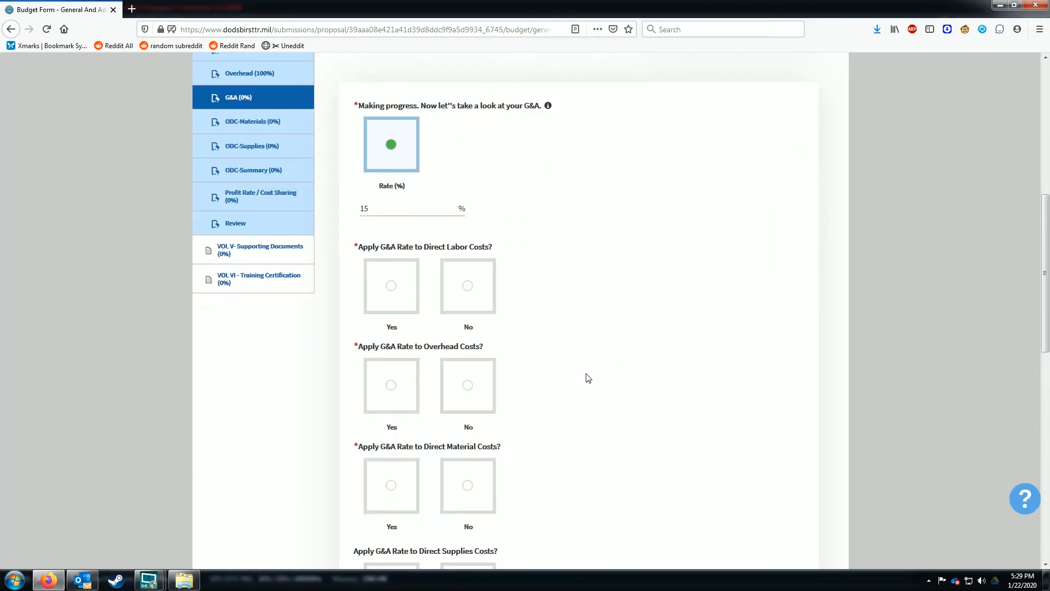
{"action": "left_click", "coordinate": [392, 301]}
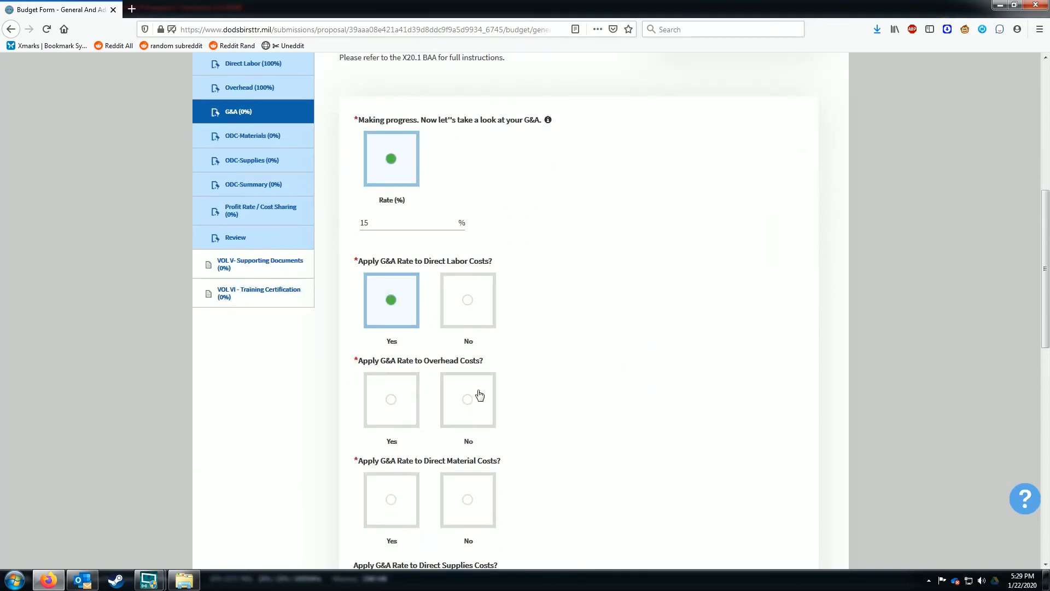
{"action": "scroll", "coordinate": [623, 340], "scroll_direction": "up", "scroll_amount": 5}
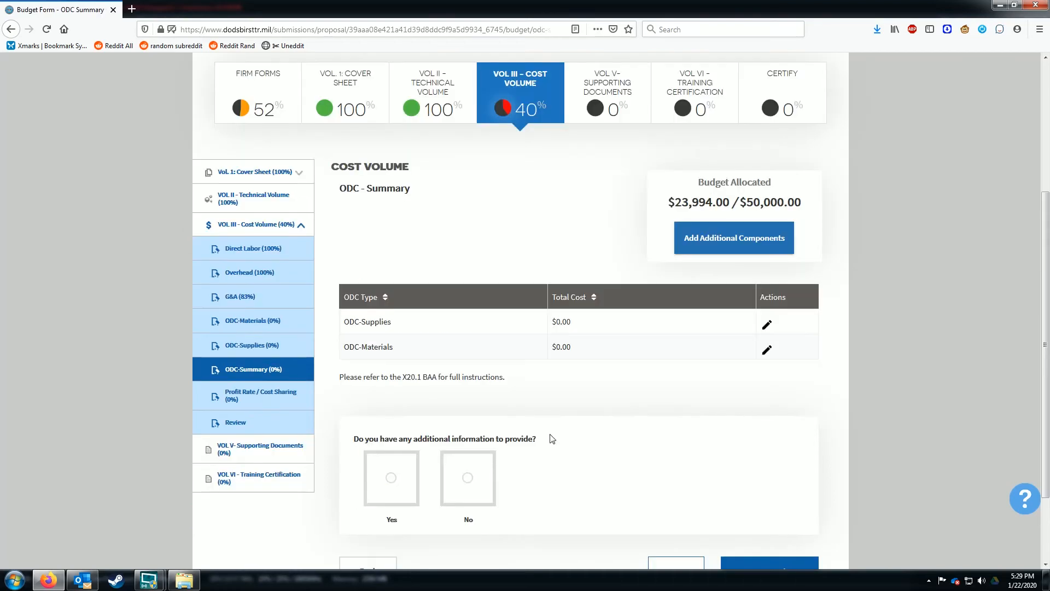
- Make Travel the only other direct cost, dropping Supplies and Materials, and save the budget components
{"action": "left_click", "coordinate": [246, 225]}
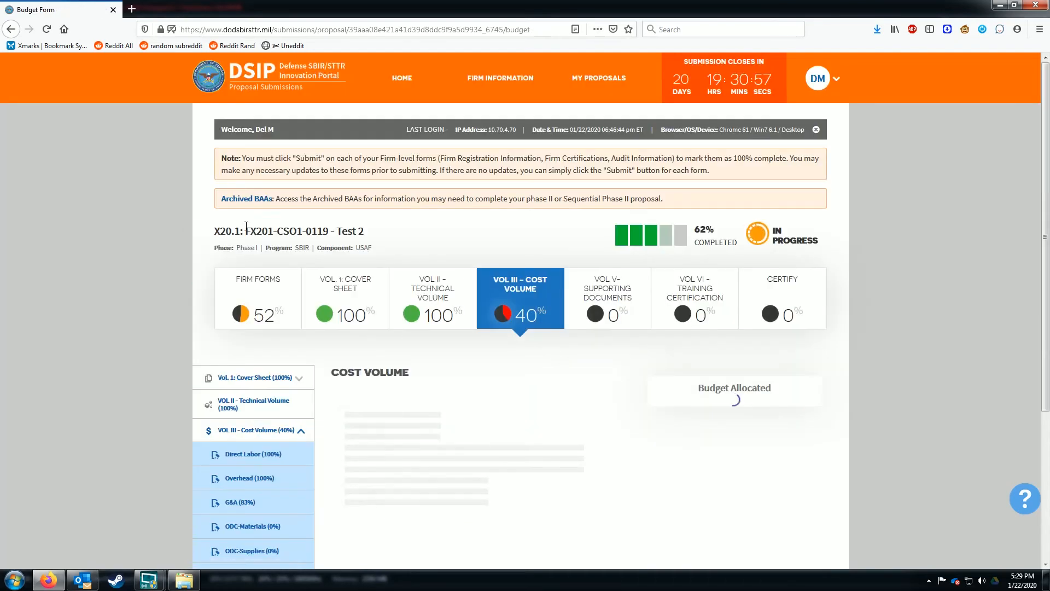
{"action": "scroll", "coordinate": [659, 375], "scroll_direction": "down", "scroll_amount": 9}
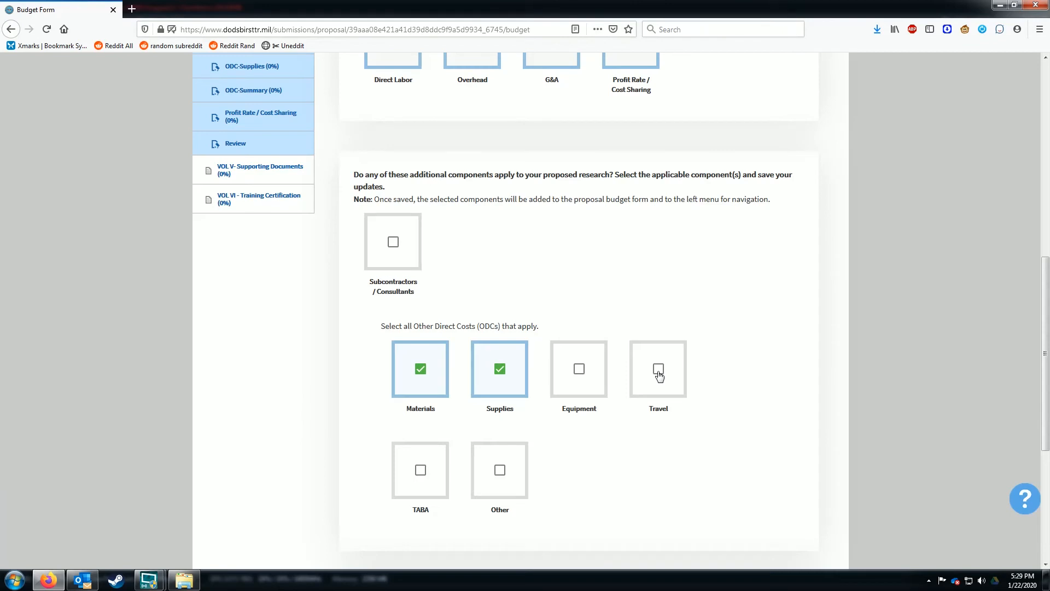
{"action": "left_click", "coordinate": [659, 375]}
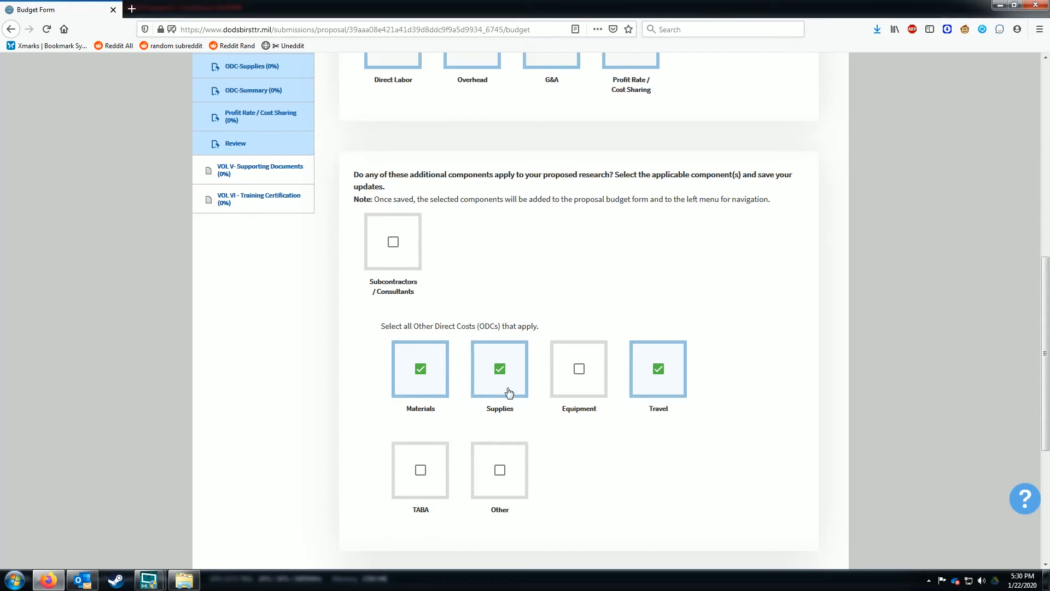
{"action": "left_click", "coordinate": [500, 375]}
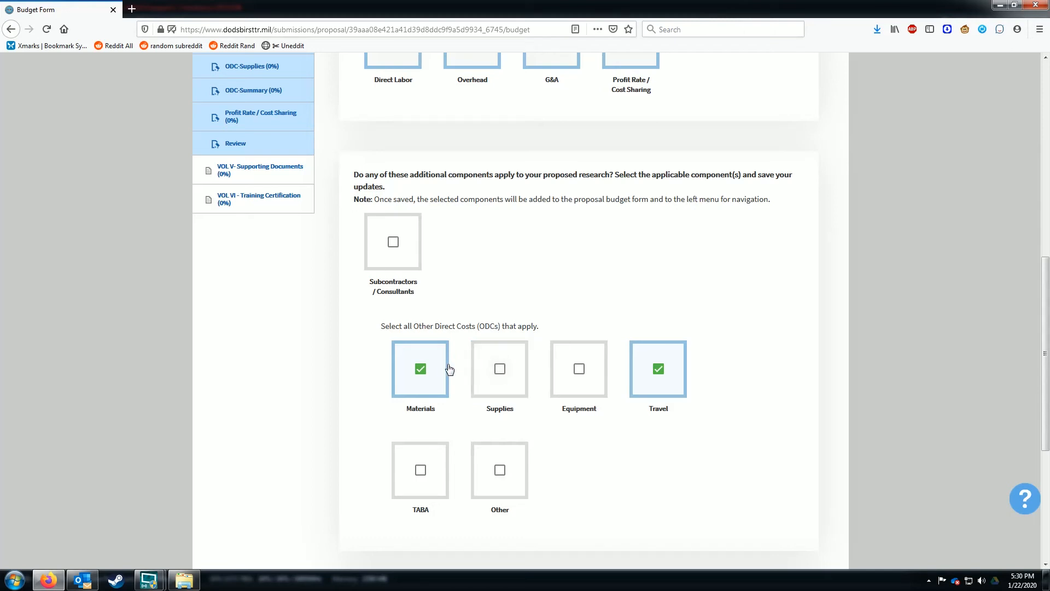
{"action": "left_click", "coordinate": [432, 373]}
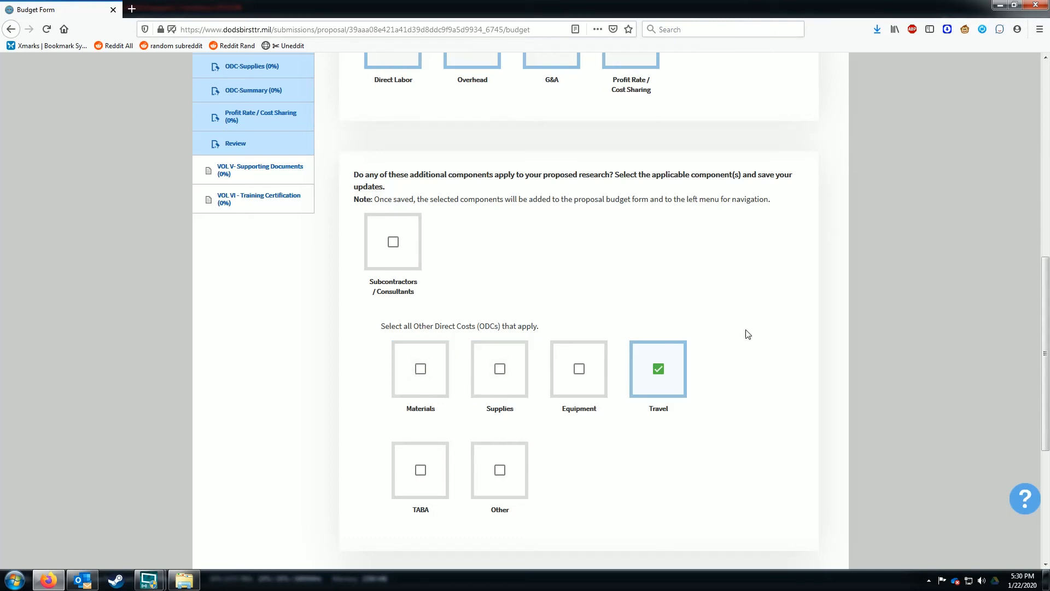
{"action": "scroll", "coordinate": [705, 407], "scroll_direction": "down", "scroll_amount": 3}
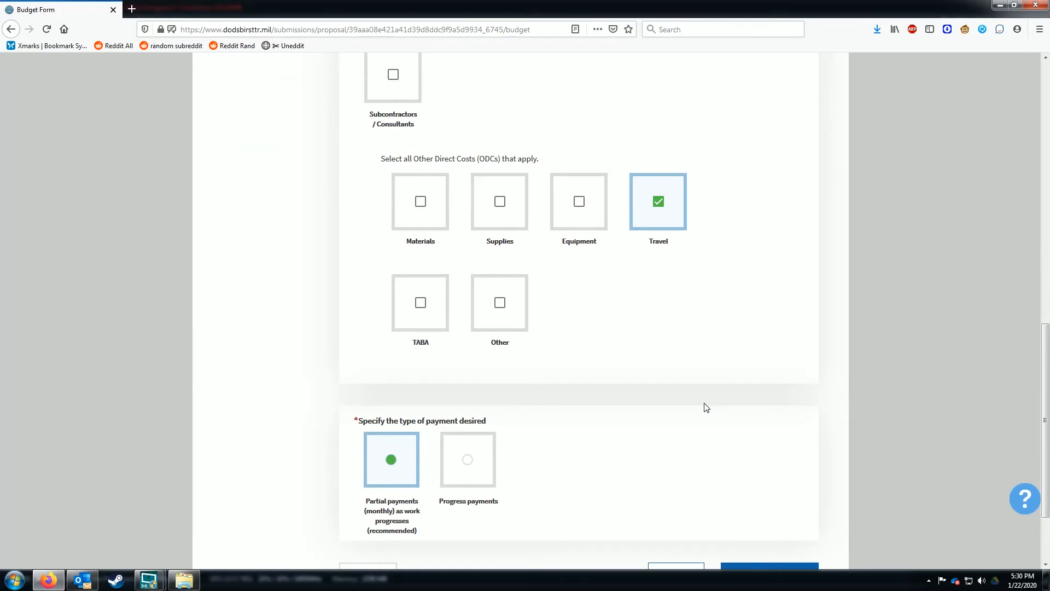
{"action": "scroll", "coordinate": [706, 408], "scroll_direction": "down", "scroll_amount": 2}
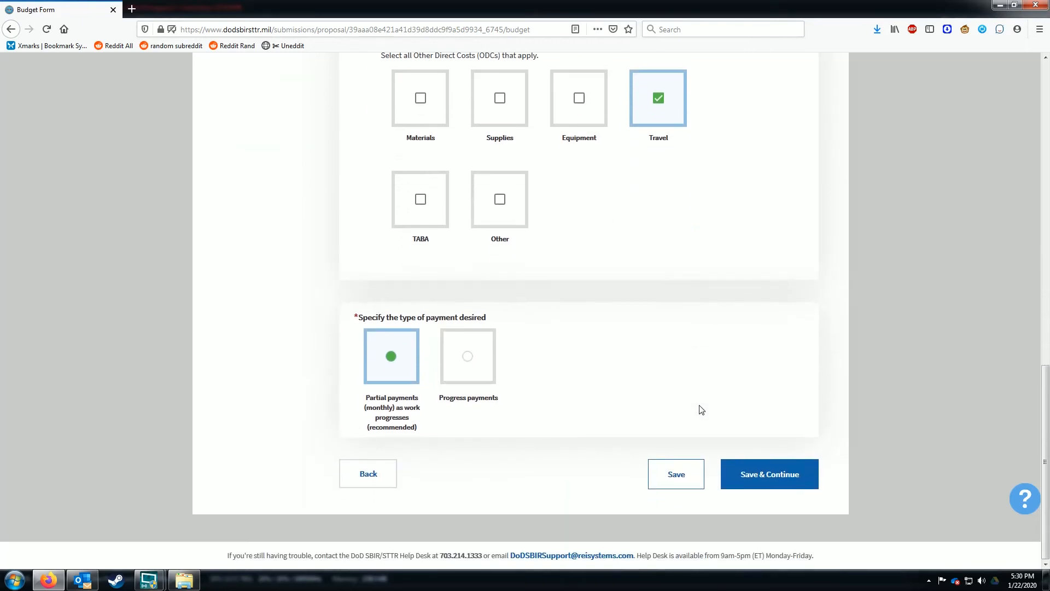
{"action": "left_click", "coordinate": [746, 481]}
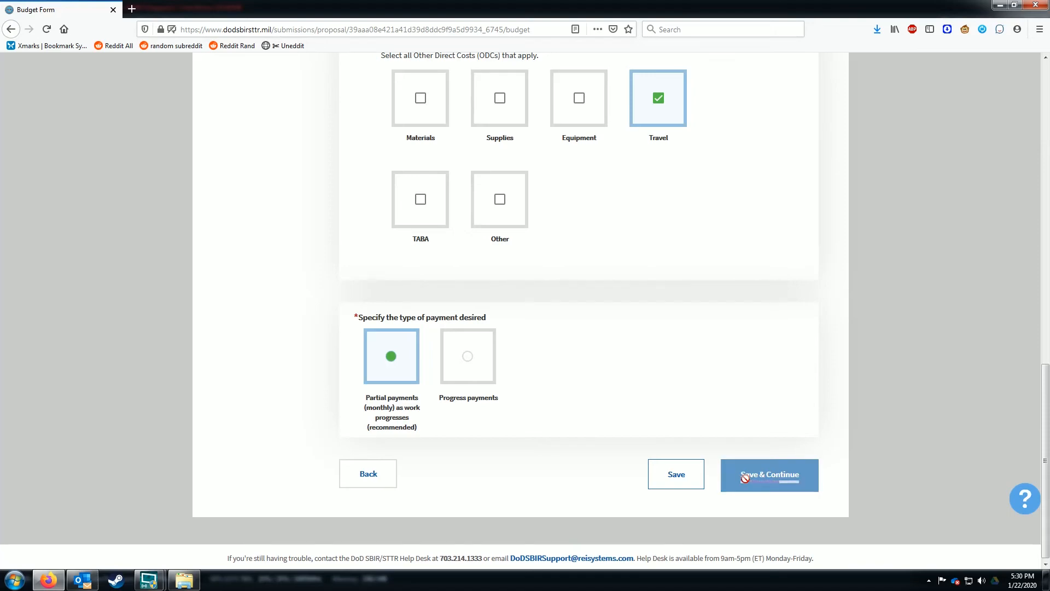
{"action": "scroll", "coordinate": [549, 457], "scroll_direction": "up", "scroll_amount": 4}
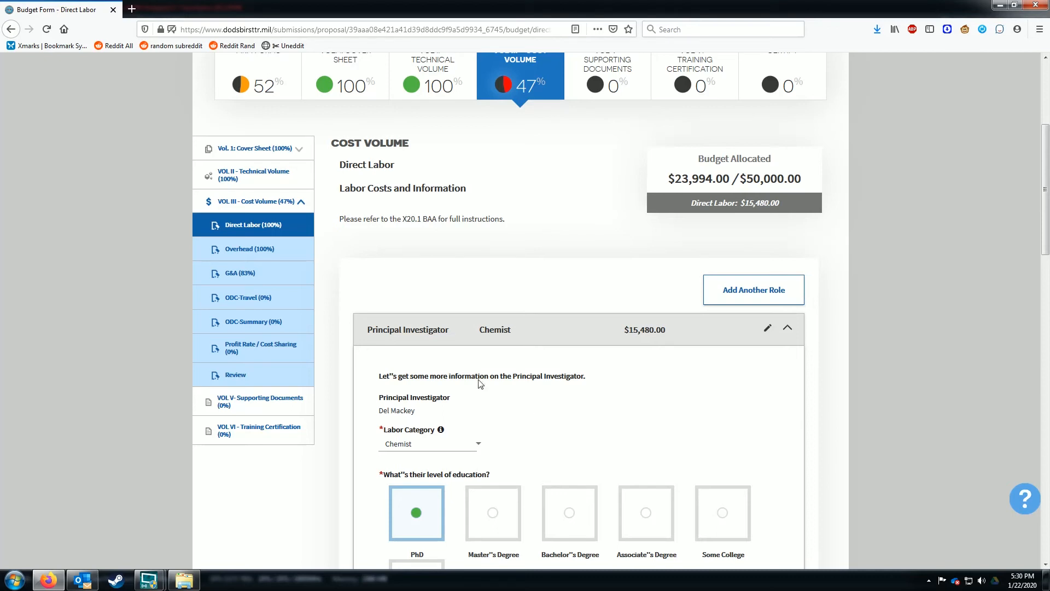
- Answer No to applying G&A to other direct costs, save G&A at 100%, and return to ODC-Travel
{"action": "left_click", "coordinate": [248, 309]}
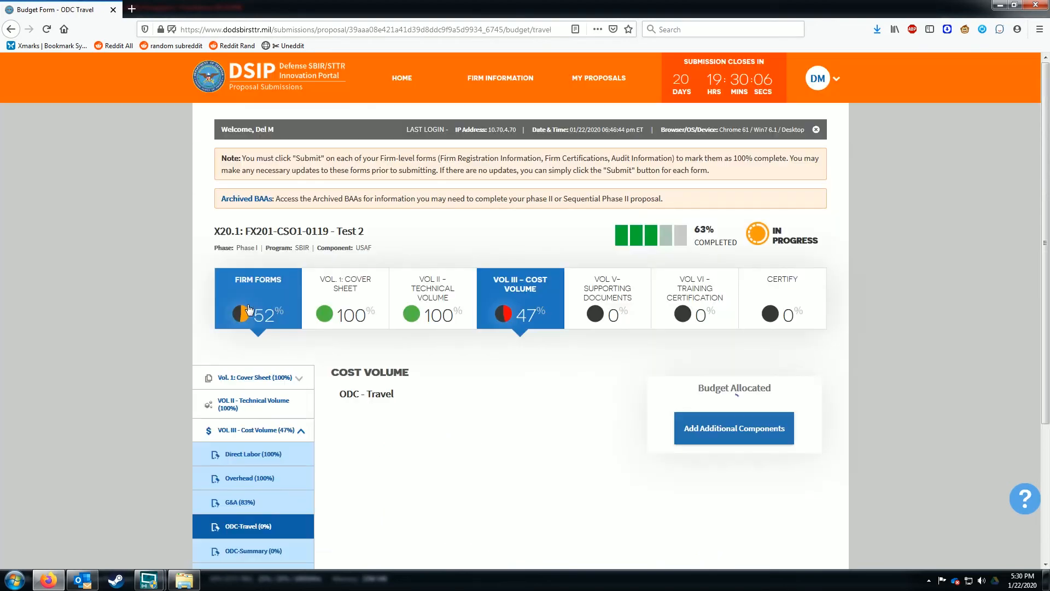
{"action": "scroll", "coordinate": [418, 447], "scroll_direction": "down", "scroll_amount": 5}
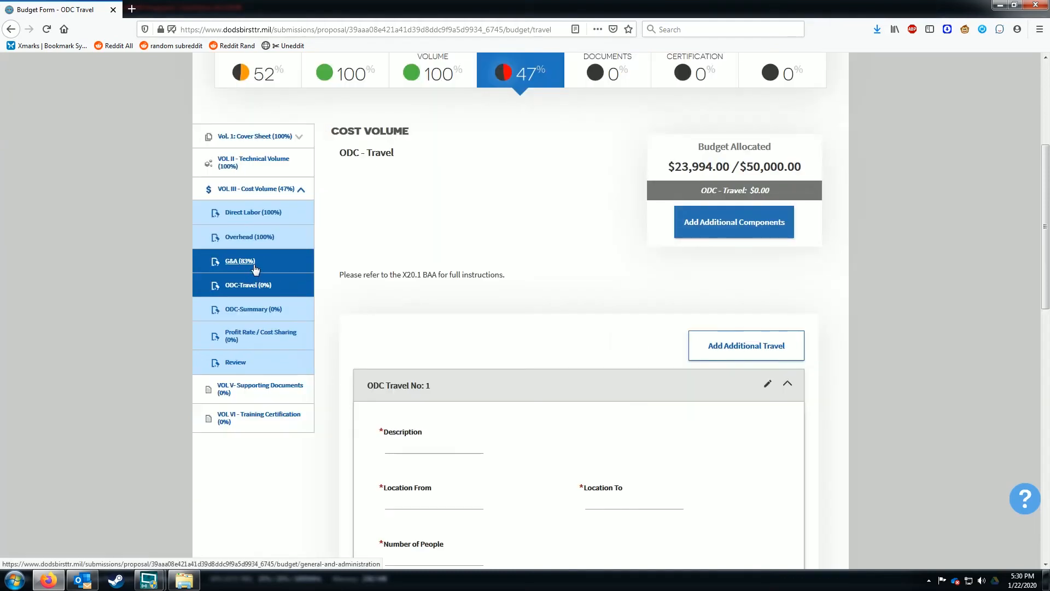
{"action": "left_click", "coordinate": [255, 269]}
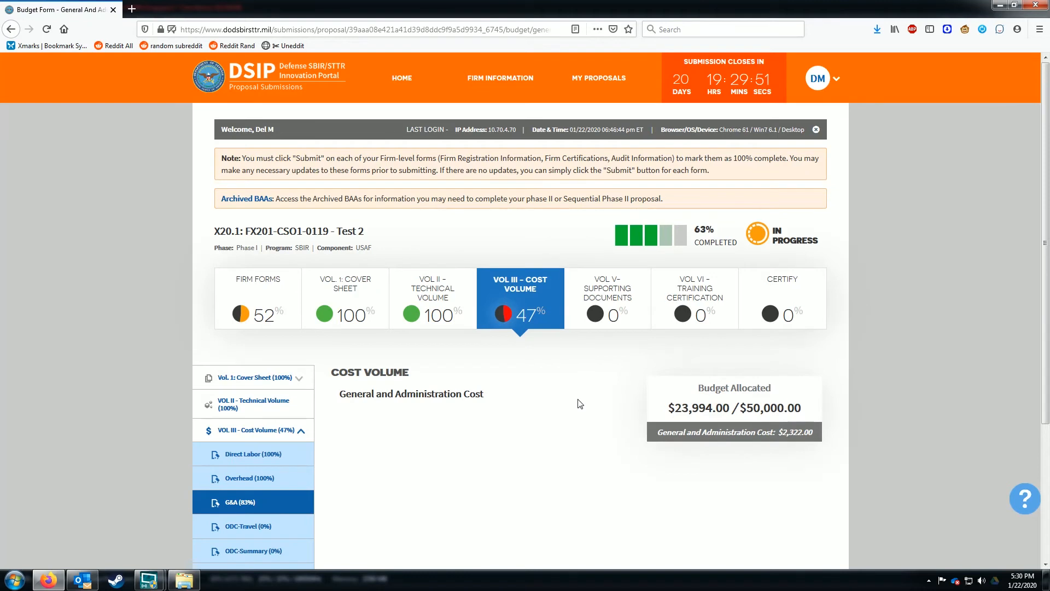
{"action": "scroll", "coordinate": [577, 402], "scroll_direction": "down", "scroll_amount": 10}
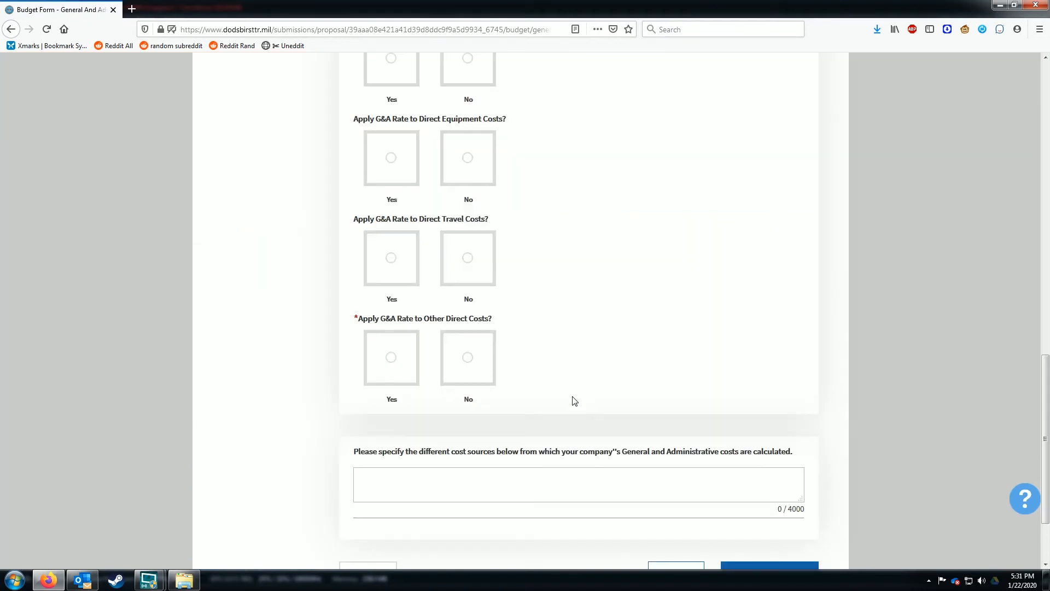
{"action": "left_click", "coordinate": [464, 365]}
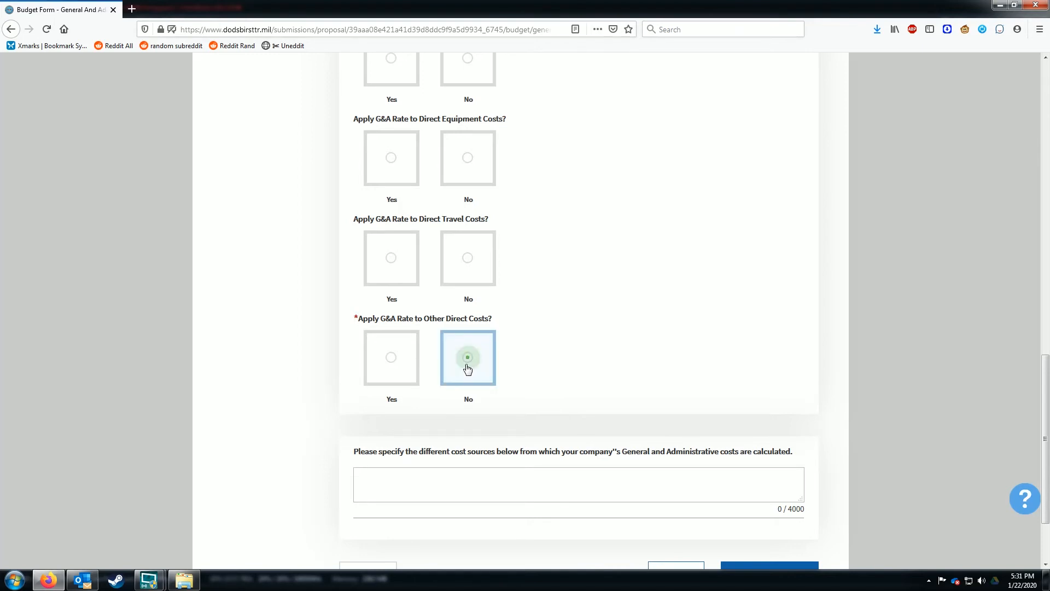
{"action": "scroll", "coordinate": [586, 353], "scroll_direction": "down", "scroll_amount": 3}
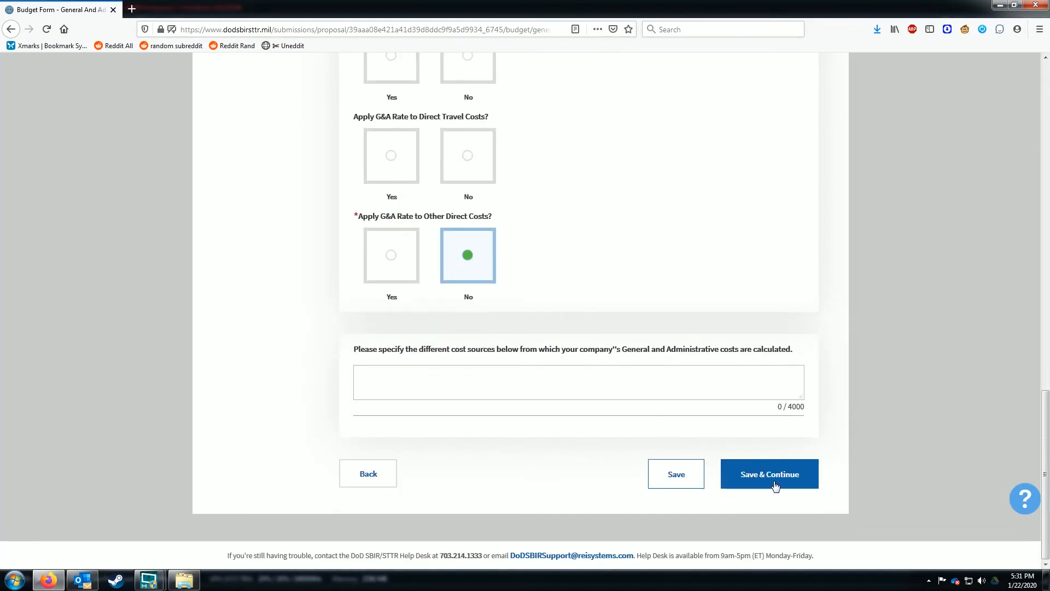
{"action": "left_click", "coordinate": [667, 477]}
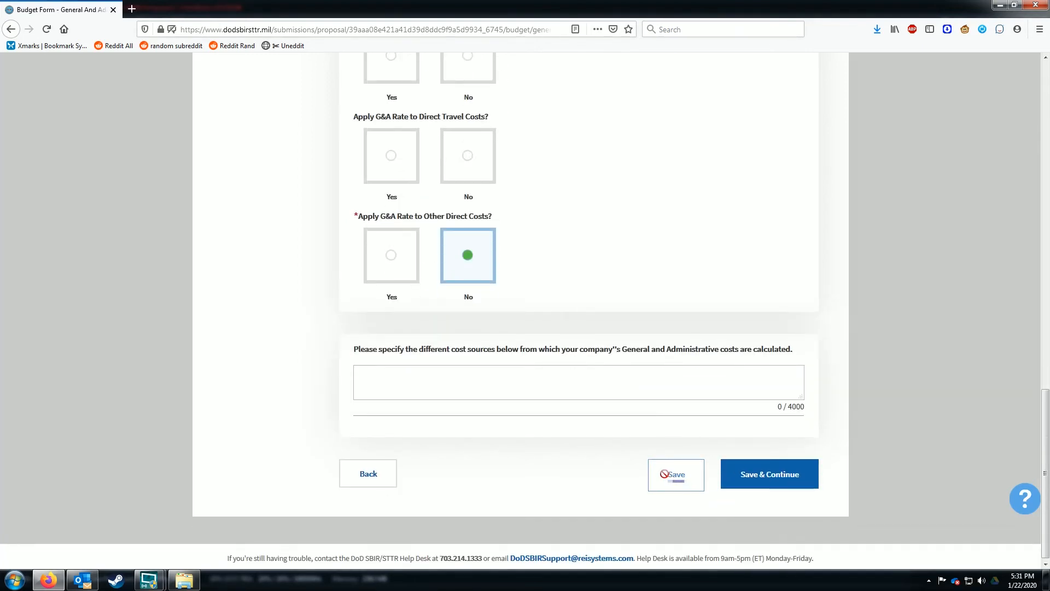
{"action": "left_click", "coordinate": [261, 423]}
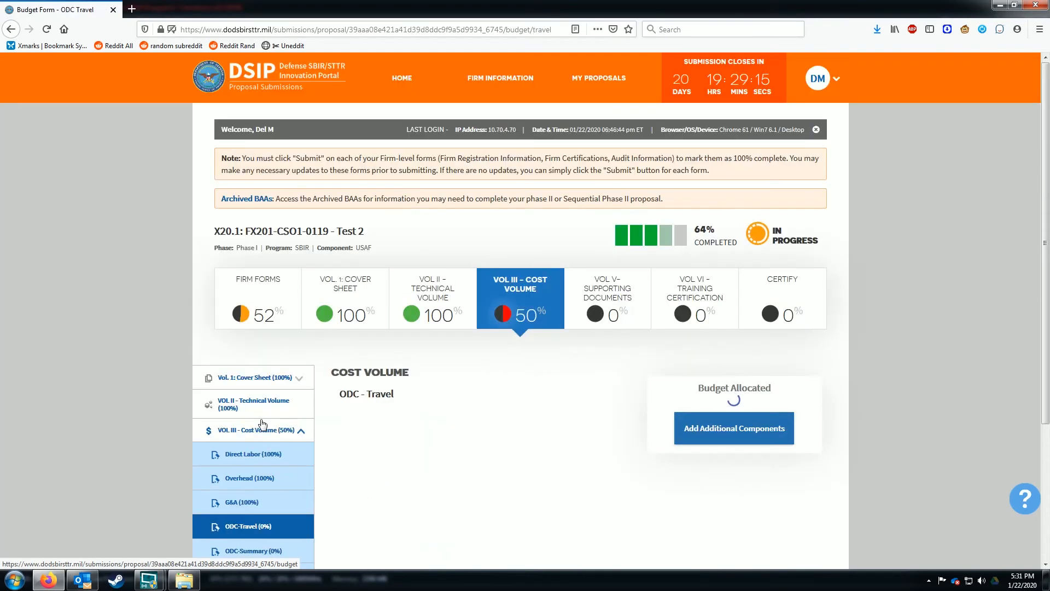
- Visit each empty travel field, from Description through Total Per Diem, so each shows its required warning
{"action": "left_click", "coordinate": [427, 387]}
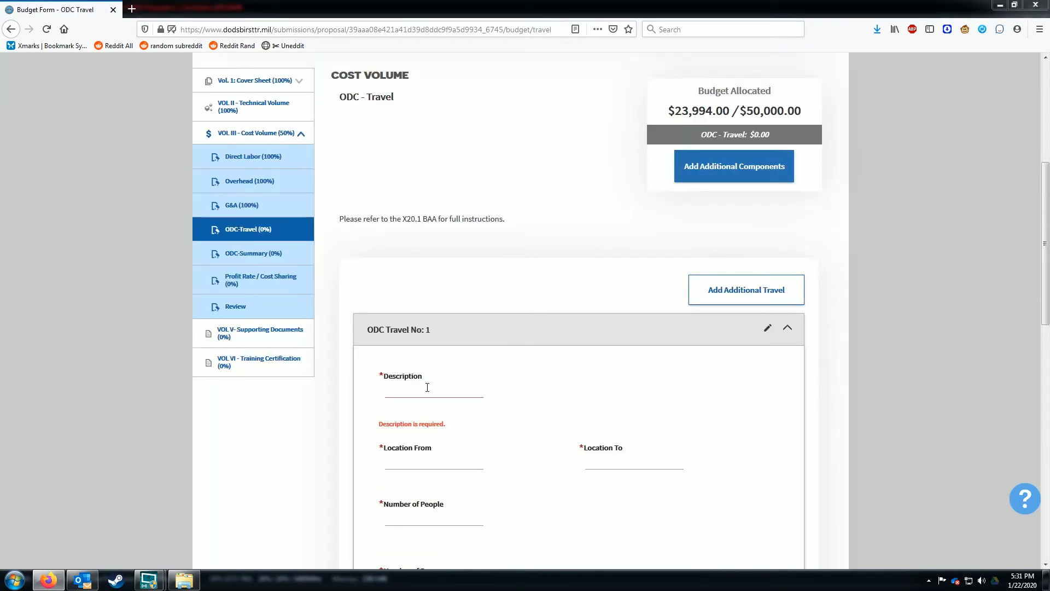
{"action": "scroll", "coordinate": [428, 387], "scroll_direction": "down", "scroll_amount": 2}
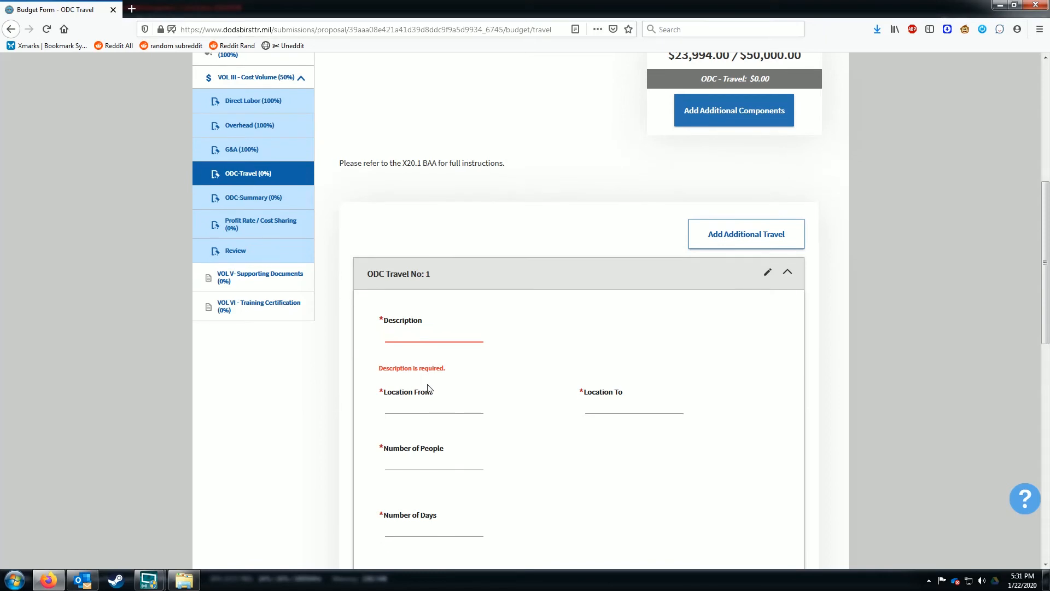
{"action": "left_click", "coordinate": [416, 409]}
{"action": "left_click", "coordinate": [659, 414]}
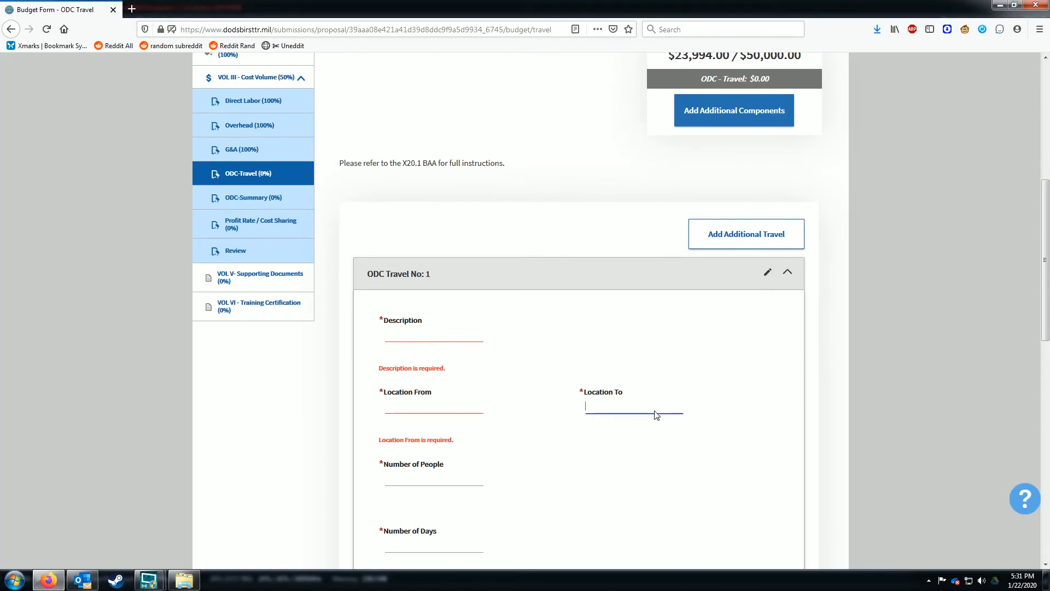
{"action": "left_click", "coordinate": [415, 480]}
{"action": "scroll", "coordinate": [450, 392], "scroll_direction": "down", "scroll_amount": 4}
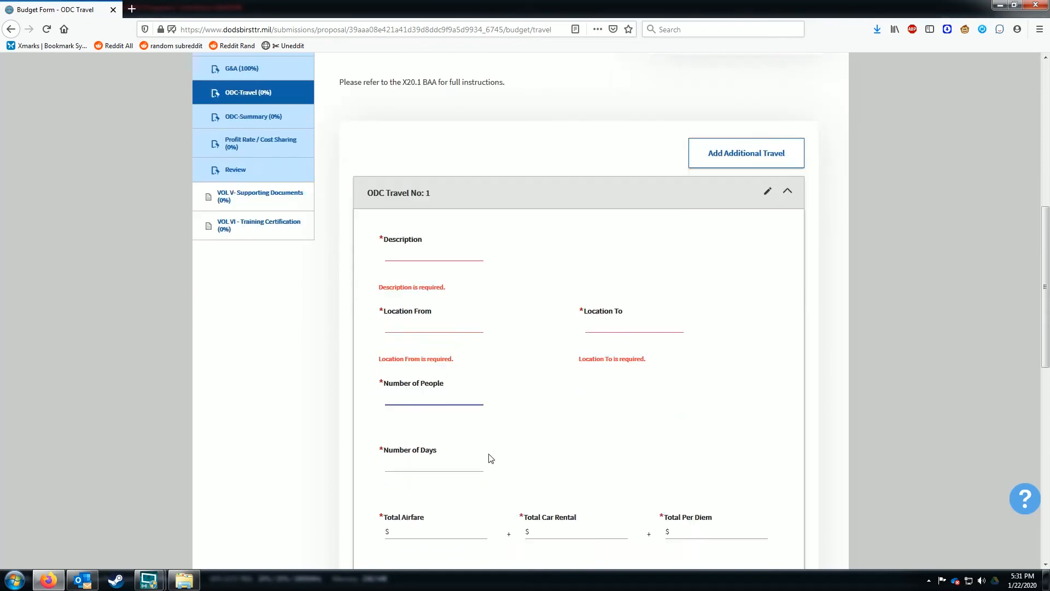
{"action": "left_click", "coordinate": [429, 322]}
{"action": "left_click", "coordinate": [447, 409]}
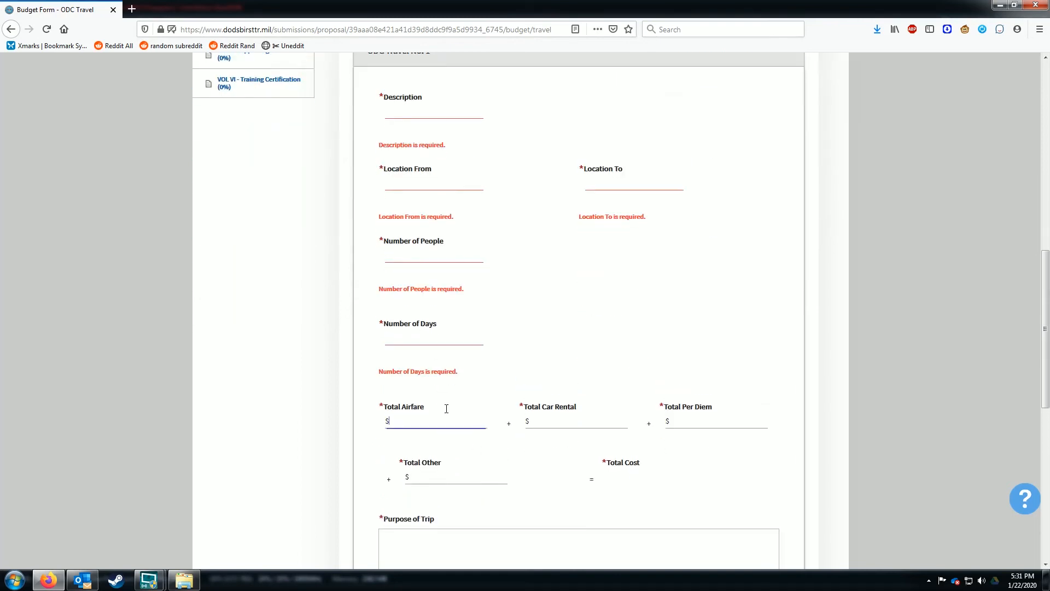
{"action": "left_click", "coordinate": [615, 425]}
{"action": "left_click", "coordinate": [739, 422]}
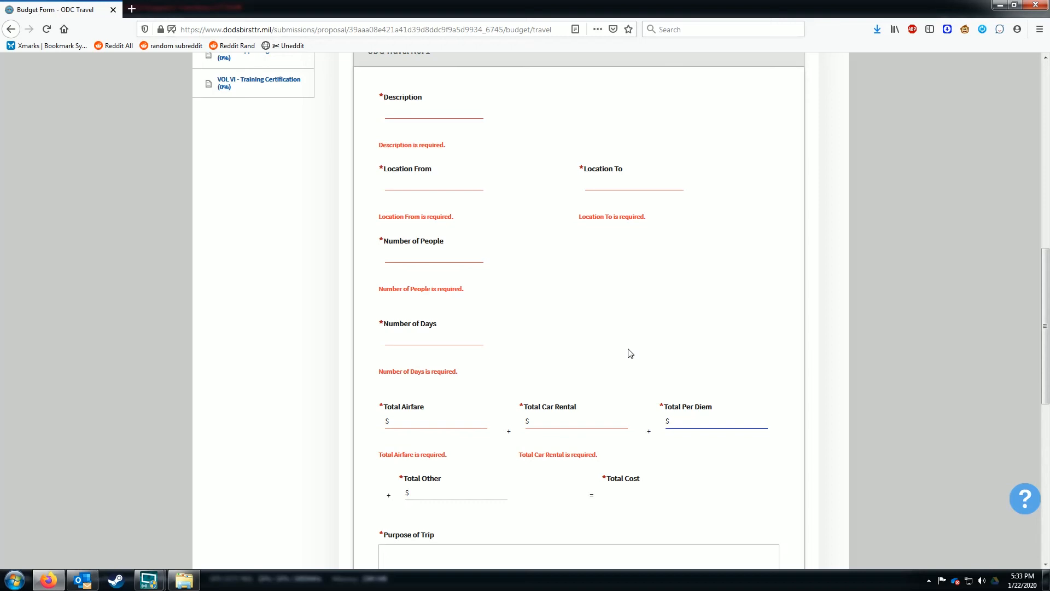
- Leave the travel form for the Cost Volume budget overview with monthly partial payments selected
{"action": "scroll", "coordinate": [630, 353], "scroll_direction": "up", "scroll_amount": 7}
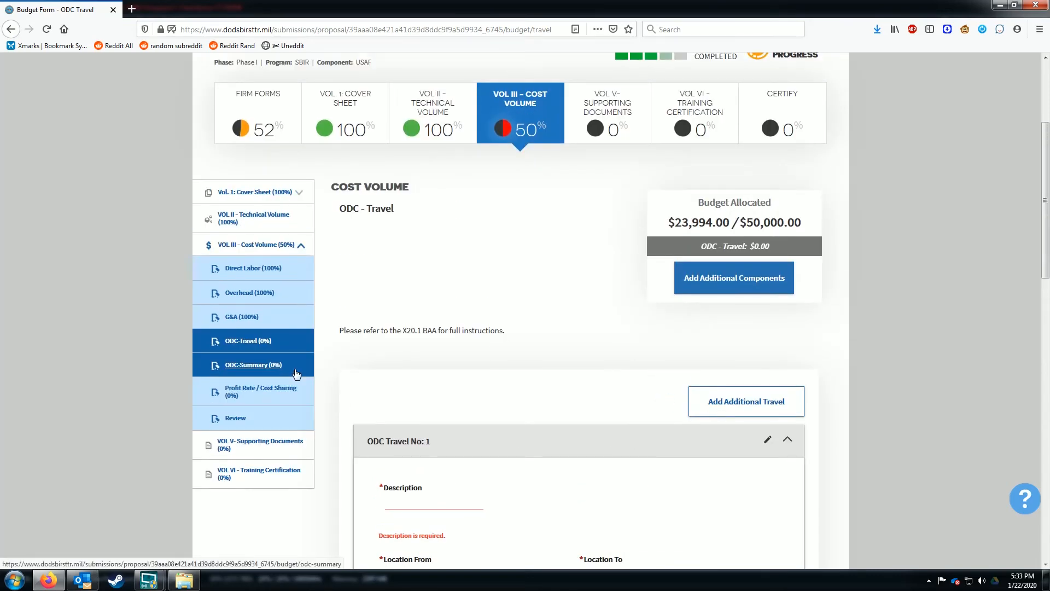
{"action": "left_click", "coordinate": [248, 272]}
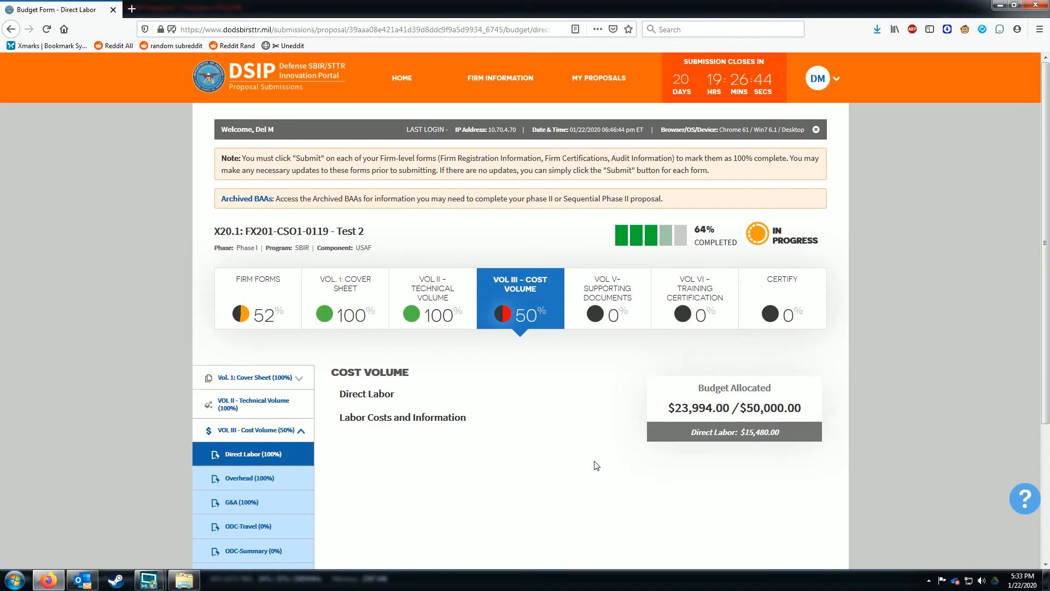
{"action": "left_click", "coordinate": [262, 431]}
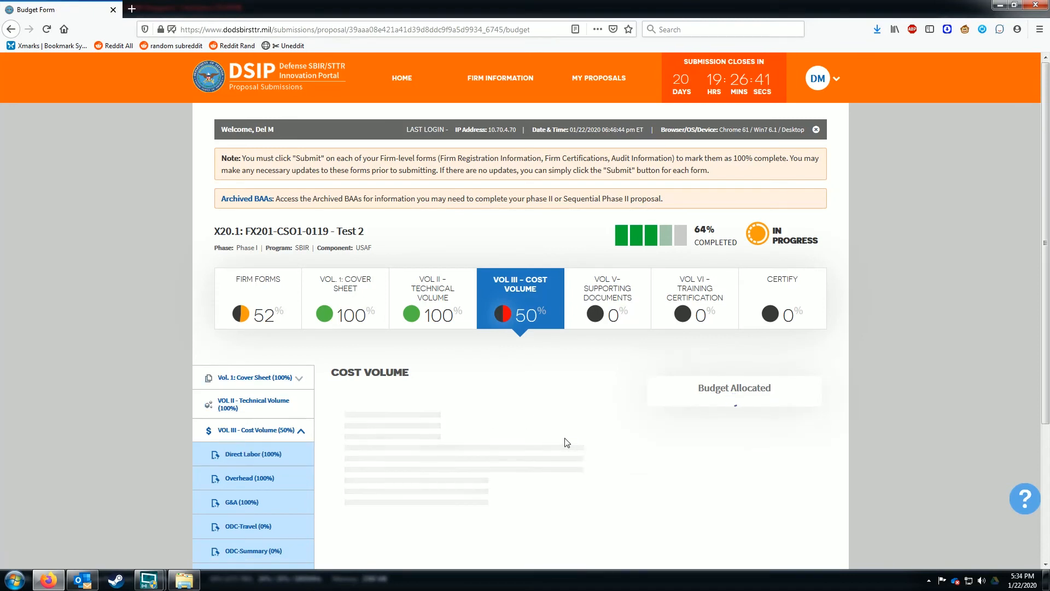
{"action": "scroll", "coordinate": [566, 442], "scroll_direction": "down", "scroll_amount": 3}
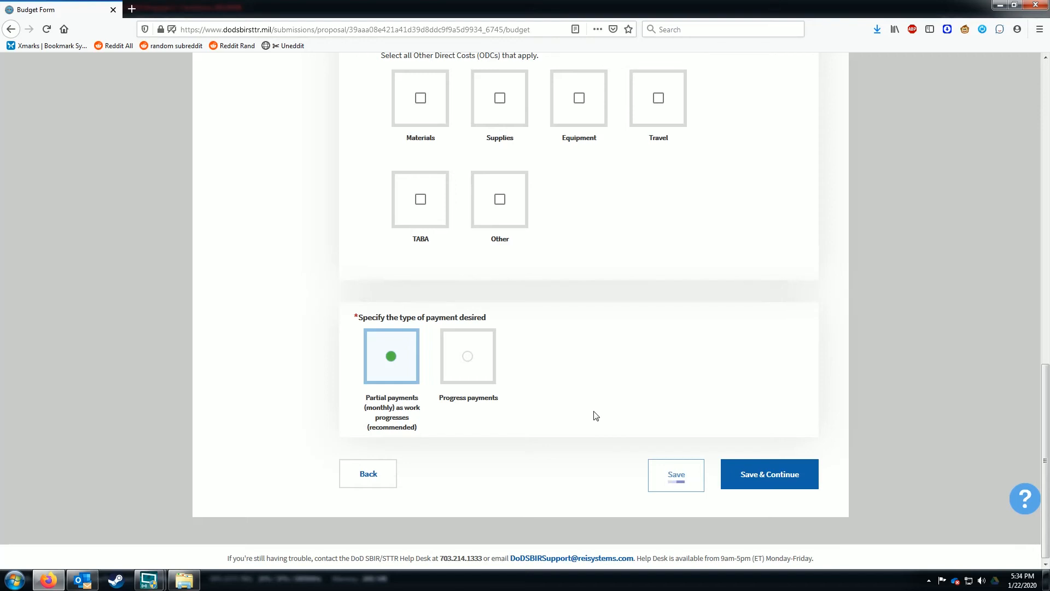
{"action": "scroll", "coordinate": [596, 416], "scroll_direction": "up", "scroll_amount": 10}
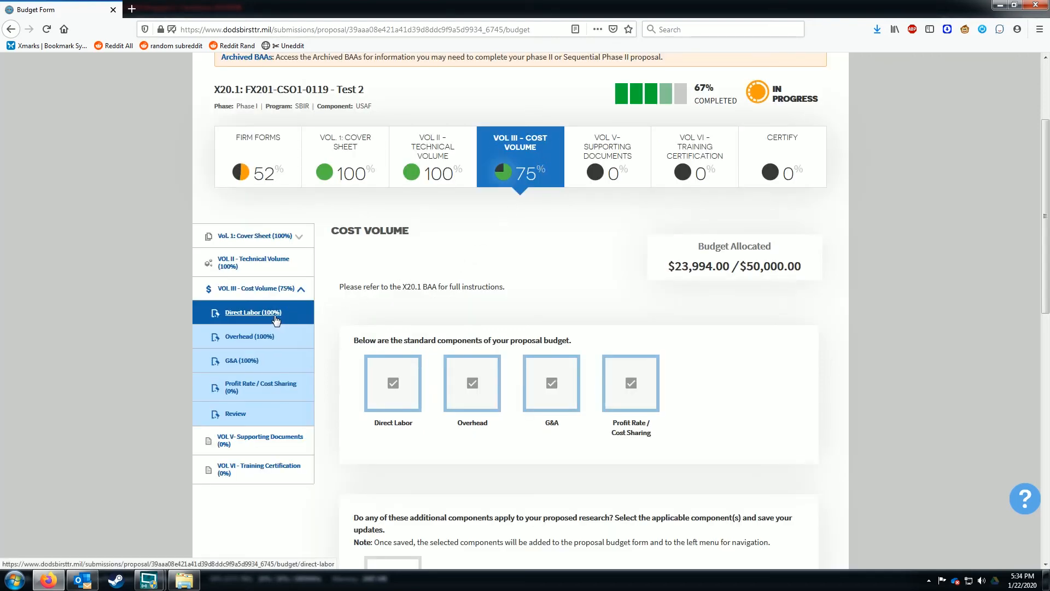
- Enter $0 cost sharing, fill in the Profit Rate, and save the Profit Rate / Cost Sharing section
{"action": "left_click", "coordinate": [248, 387]}
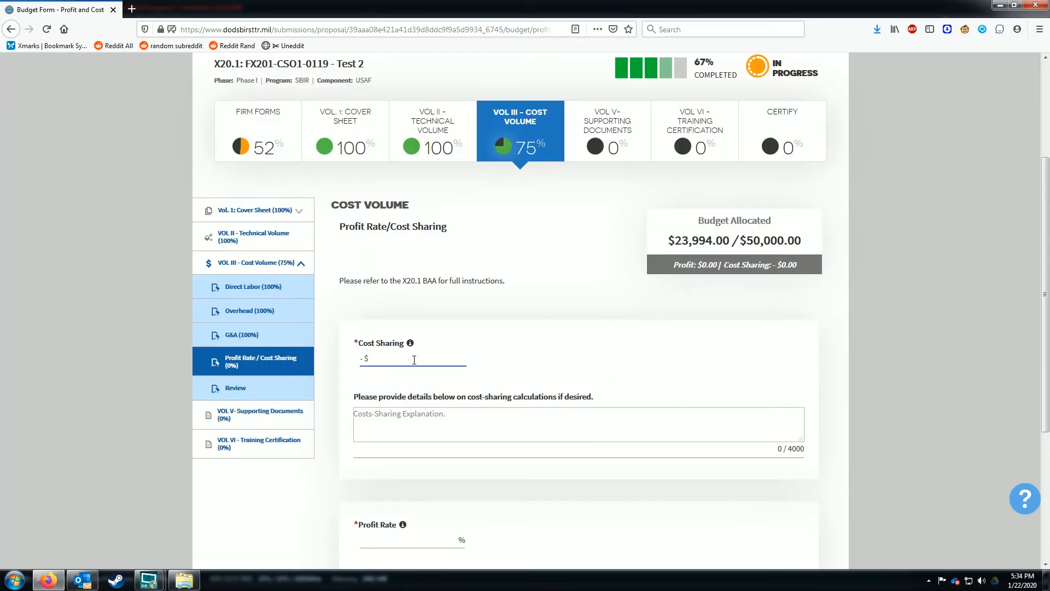
{"action": "type", "text": "0"}
{"action": "left_click", "coordinate": [259, 508]}
{"action": "scroll", "coordinate": [261, 509], "scroll_direction": "down", "scroll_amount": 3}
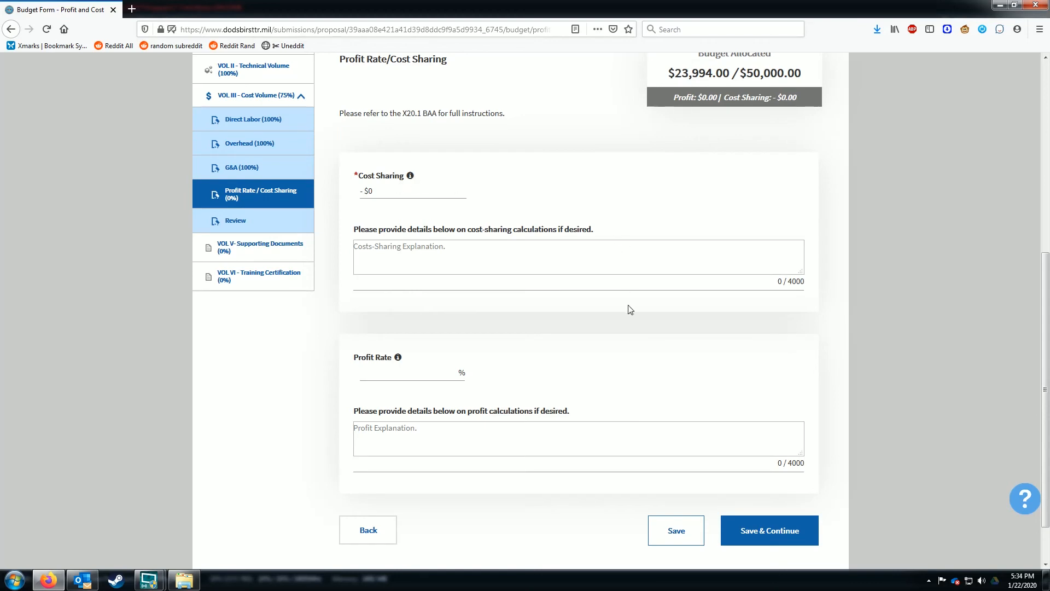
{"action": "left_click", "coordinate": [377, 373]}
{"action": "left_click", "coordinate": [674, 534]}
{"action": "scroll", "coordinate": [566, 324], "scroll_direction": "up", "scroll_amount": 4}
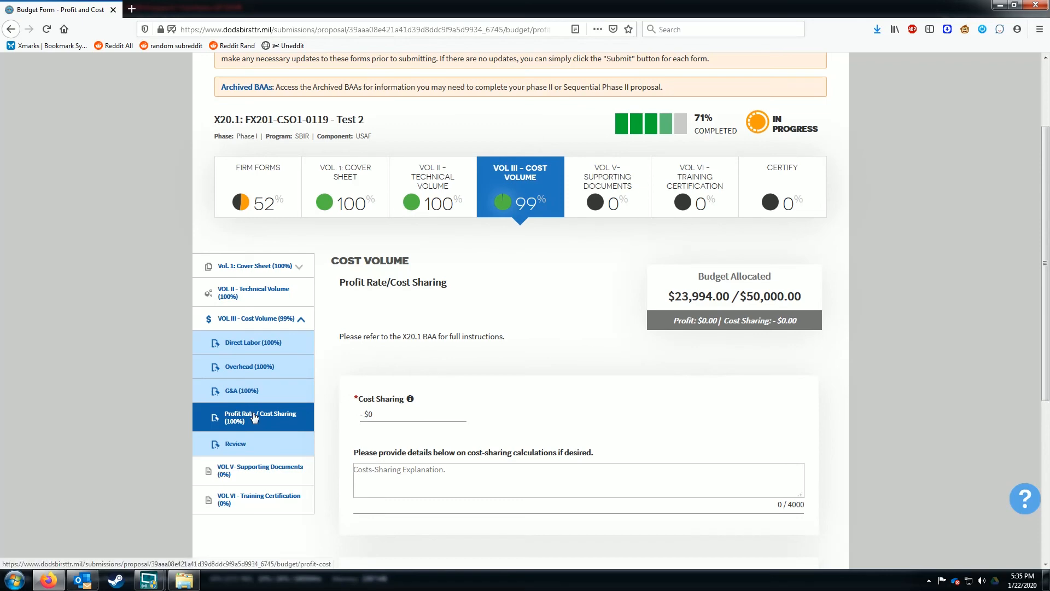
- Check the budget review summary rows, including the $50,000.00 budget limit, before submitting
{"action": "left_click", "coordinate": [255, 448]}
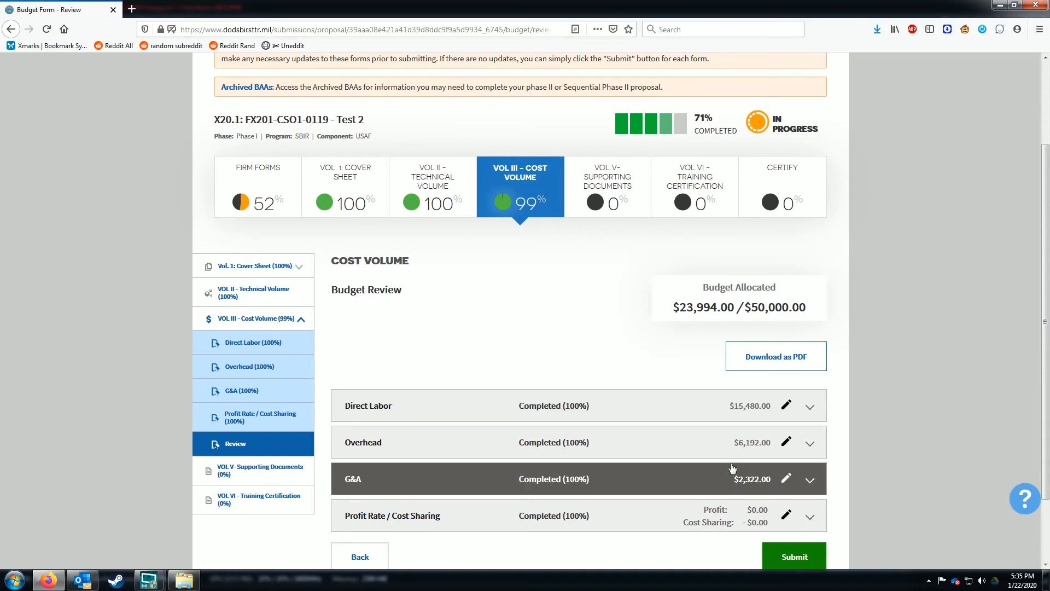
{"action": "left_click_drag", "start_coordinate": [747, 309], "coordinate": [807, 309]}
{"action": "left_click", "coordinate": [688, 352]}
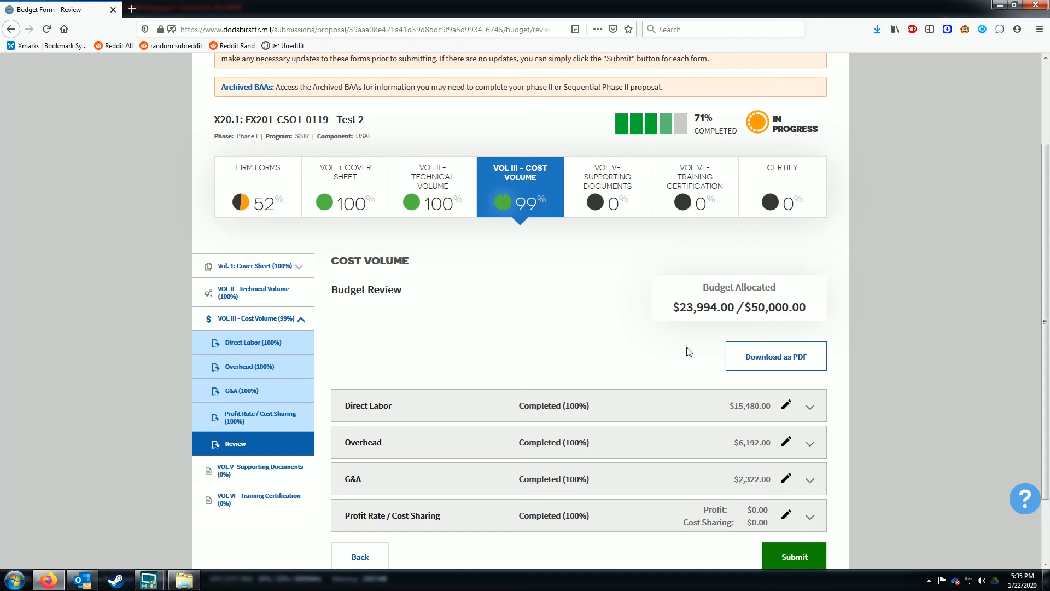
{"action": "scroll", "coordinate": [697, 369], "scroll_direction": "down", "scroll_amount": 2}
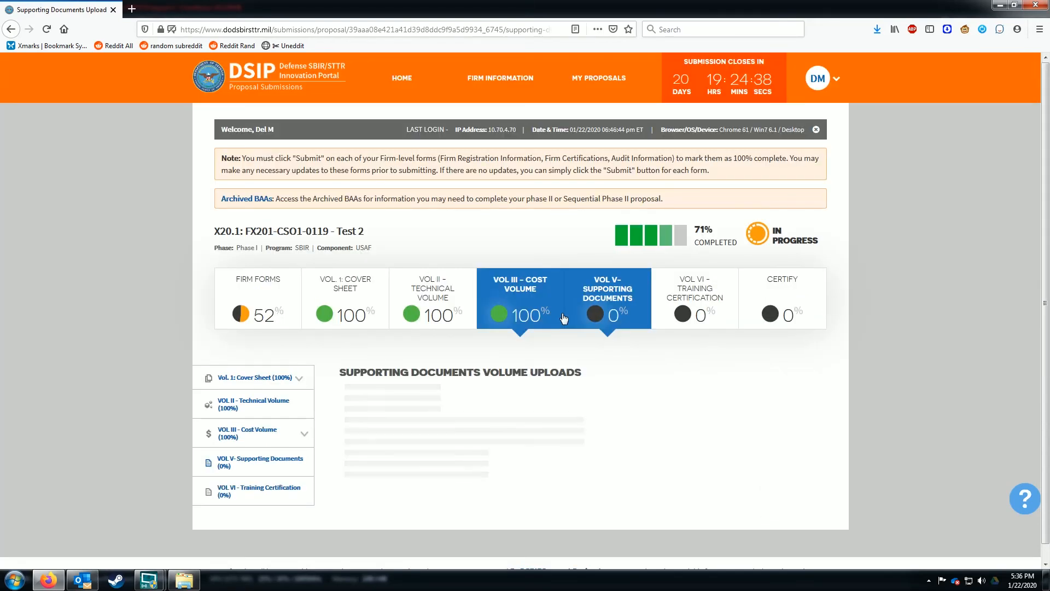
- Answer Yes to having supporting documents and expand the Other documents upload area
{"action": "scroll", "coordinate": [549, 386], "scroll_direction": "down", "scroll_amount": 2}
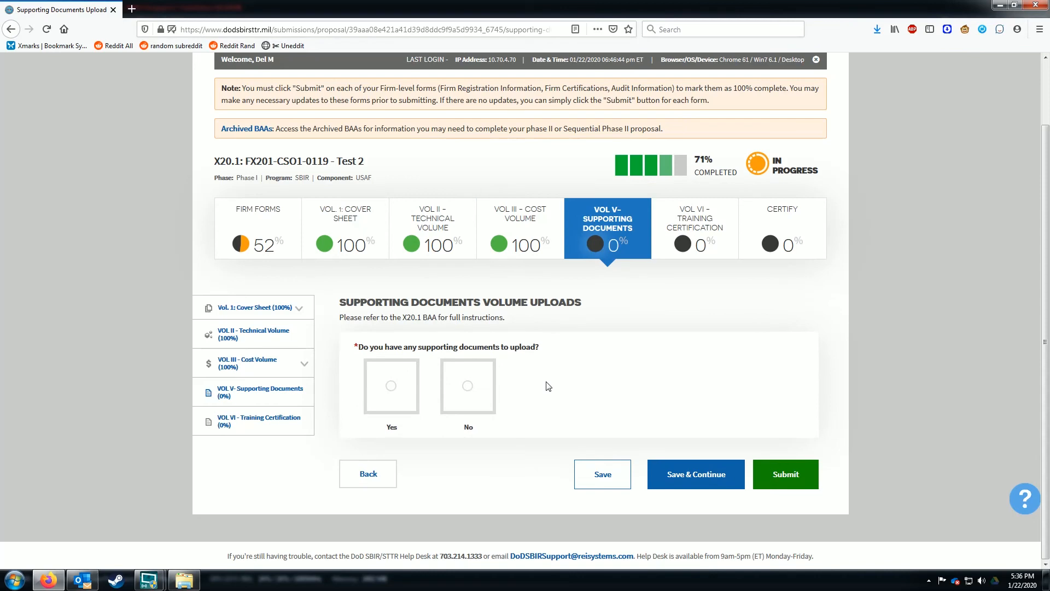
{"action": "left_click", "coordinate": [391, 386]}
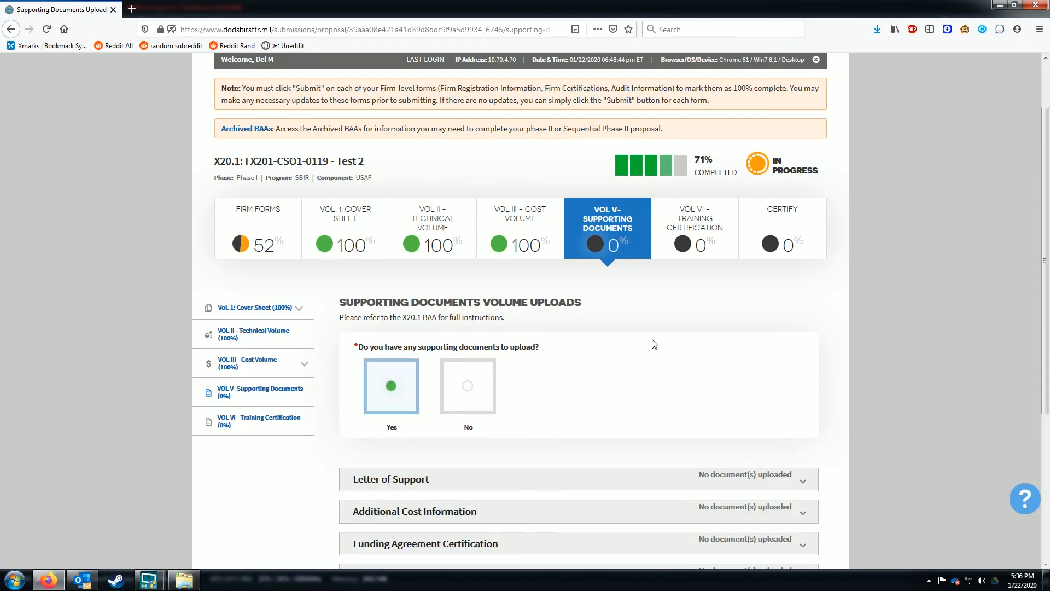
{"action": "scroll", "coordinate": [651, 344], "scroll_direction": "down", "scroll_amount": 3}
{"action": "scroll", "coordinate": [672, 327], "scroll_direction": "down", "scroll_amount": 3}
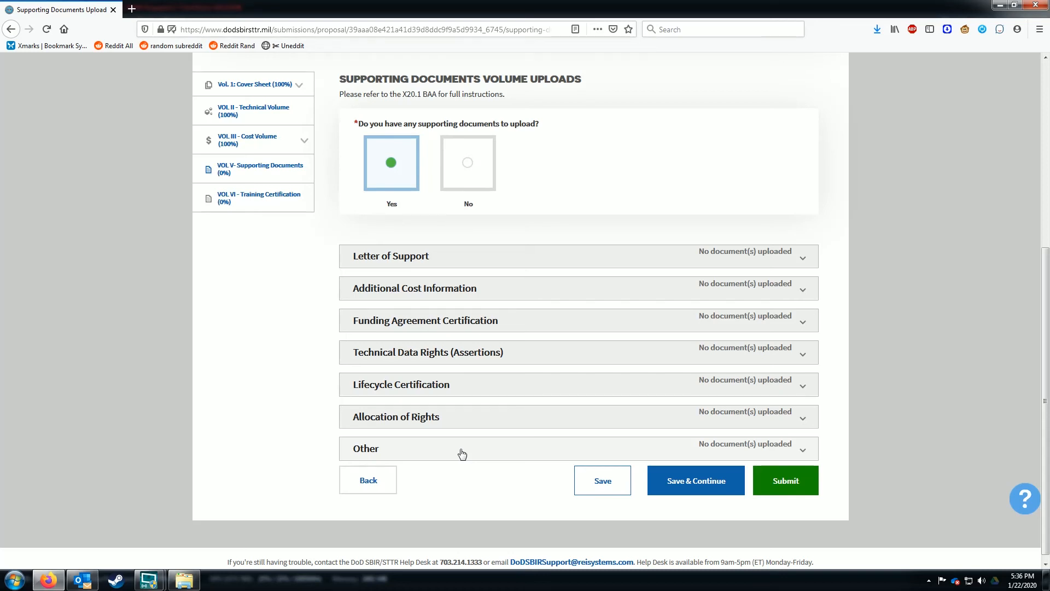
{"action": "left_click", "coordinate": [462, 454]}
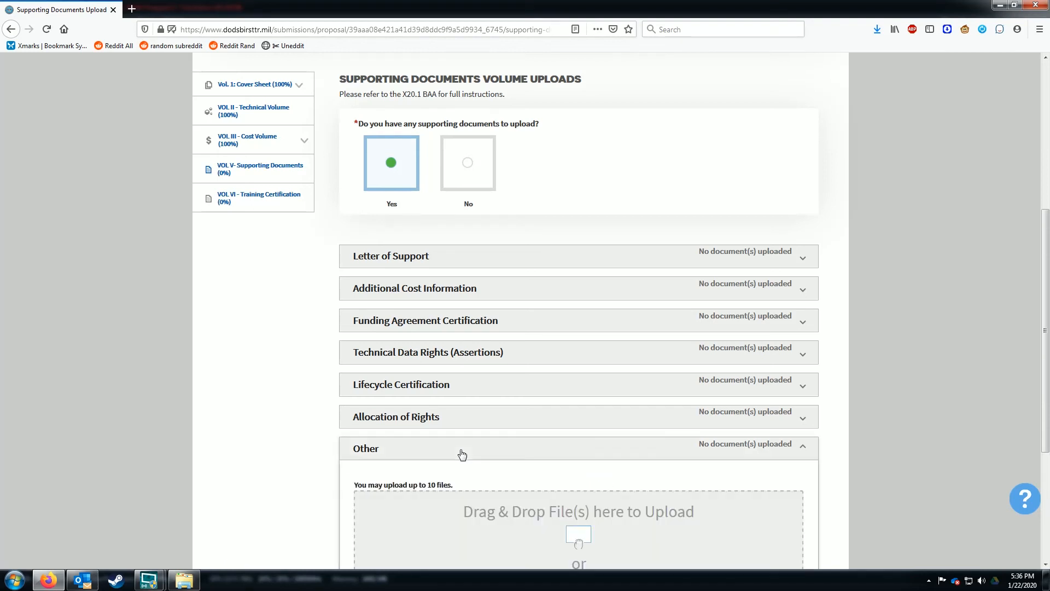
- Go to the VOL VI Training Certification volume and its fraud, waste and abuse slides
{"action": "scroll", "coordinate": [571, 346], "scroll_direction": "down", "scroll_amount": 3}
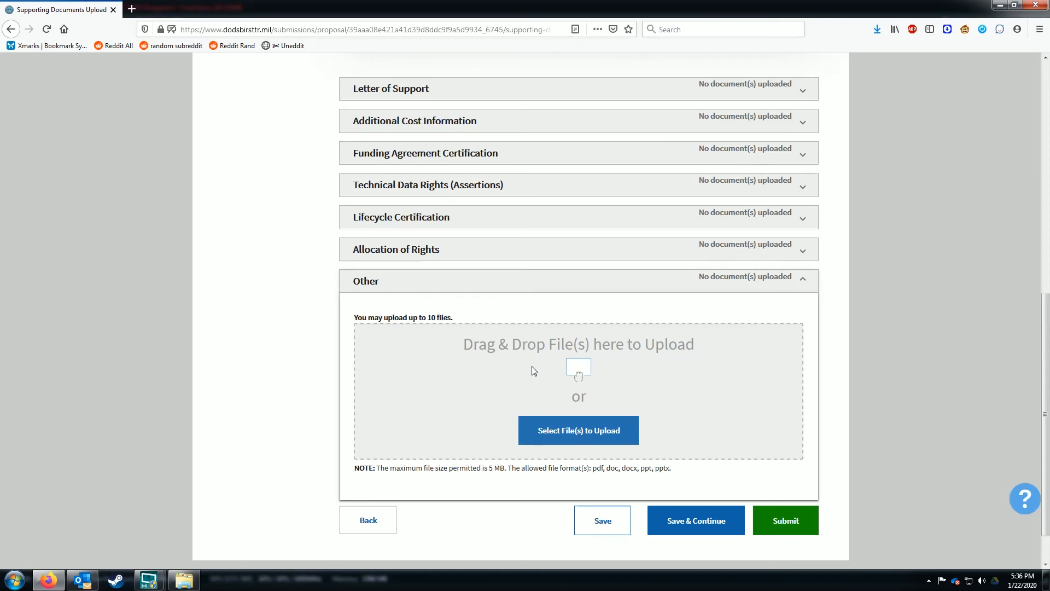
{"action": "scroll", "coordinate": [467, 324], "scroll_direction": "up", "scroll_amount": 3}
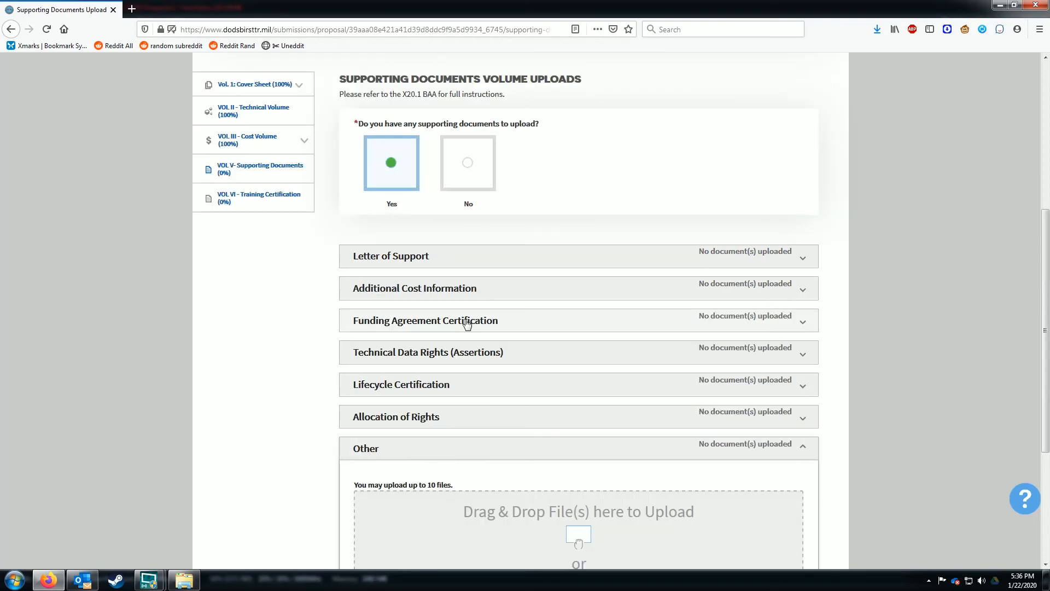
{"action": "left_click", "coordinate": [283, 202]}
{"action": "scroll", "coordinate": [385, 370], "scroll_direction": "down", "scroll_amount": 4}
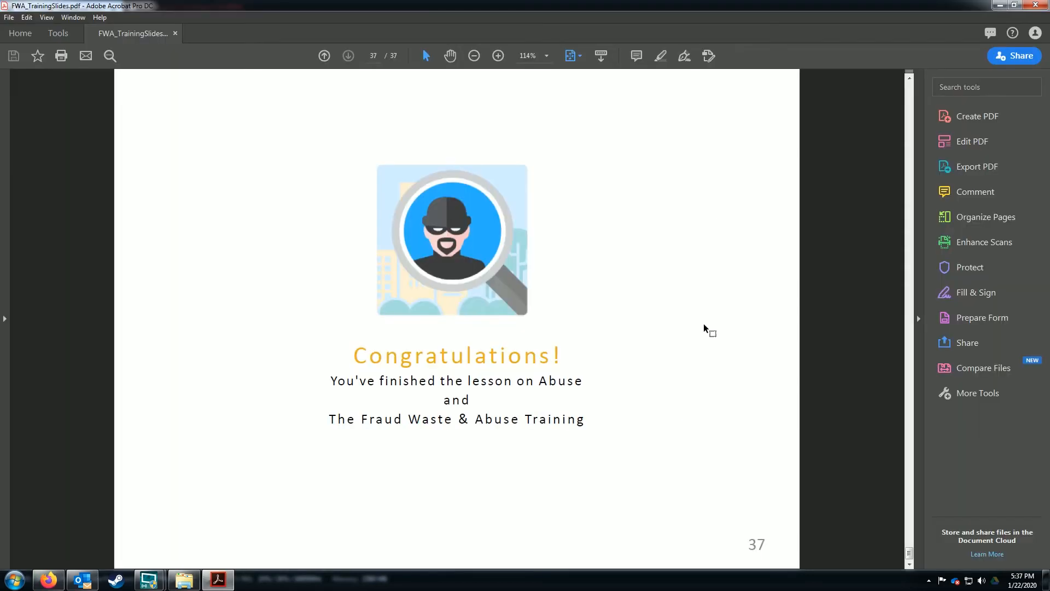
- Close the fraud, waste and abuse training slides PDF in Acrobat
{"action": "left_click", "coordinate": [1035, 5]}
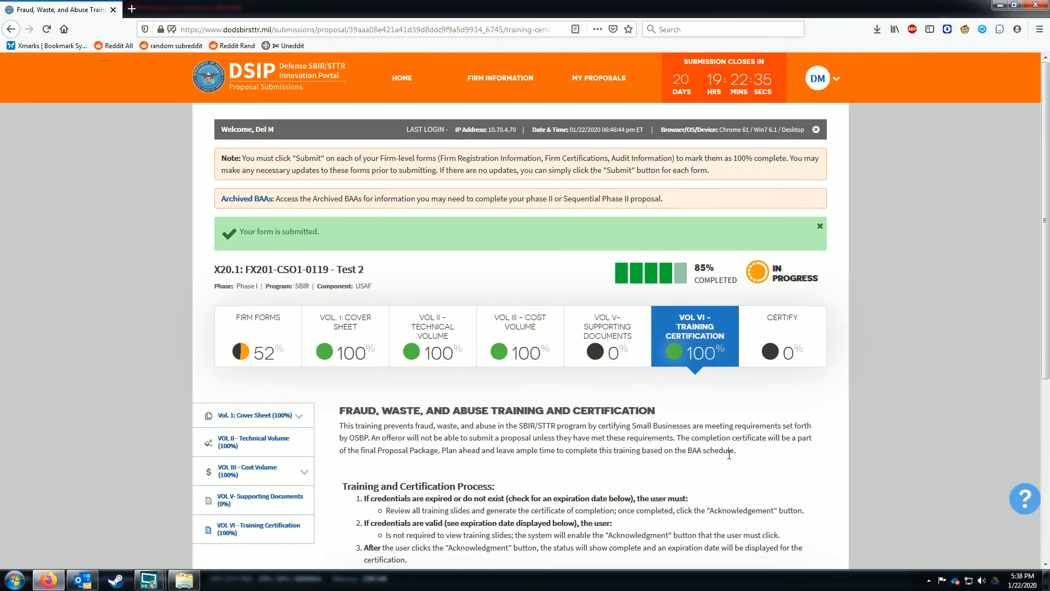
- Answer No on VOL V Supporting Documents, submit it, and return to the Submissions Landing page
{"action": "scroll", "coordinate": [727, 424], "scroll_direction": "down", "scroll_amount": 4}
{"action": "scroll", "coordinate": [695, 296], "scroll_direction": "down", "scroll_amount": 2}
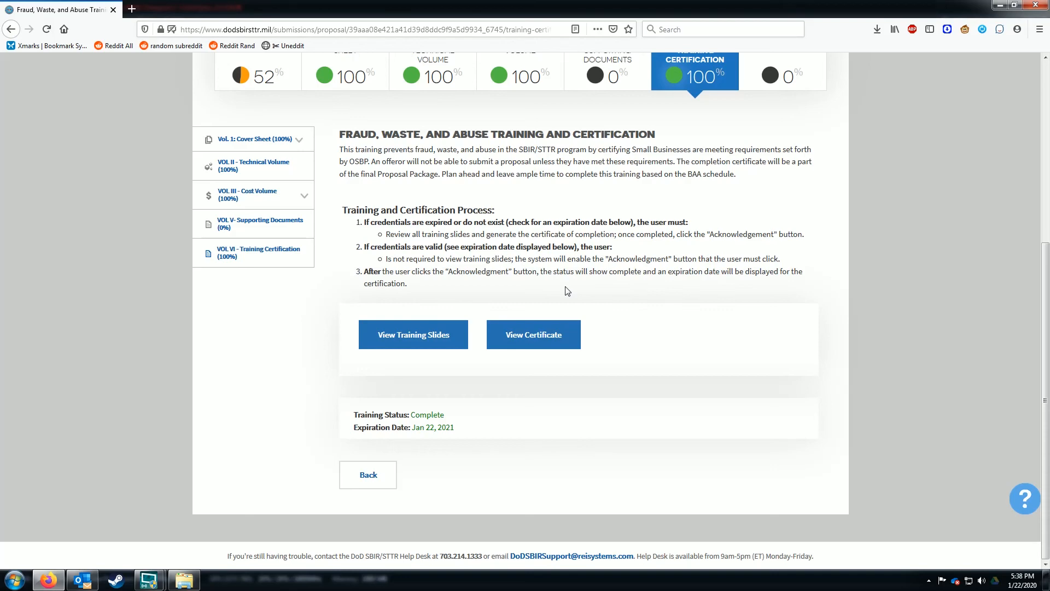
{"action": "scroll", "coordinate": [567, 291], "scroll_direction": "up", "scroll_amount": 1}
{"action": "left_click", "coordinate": [588, 126]}
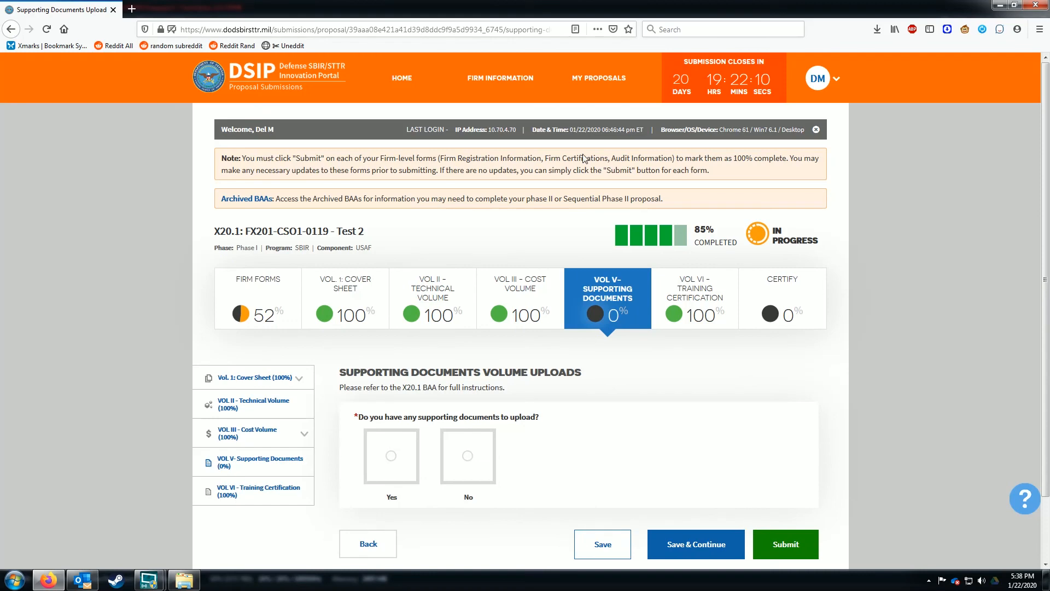
{"action": "scroll", "coordinate": [521, 301], "scroll_direction": "down", "scroll_amount": 1}
{"action": "left_click", "coordinate": [468, 401]}
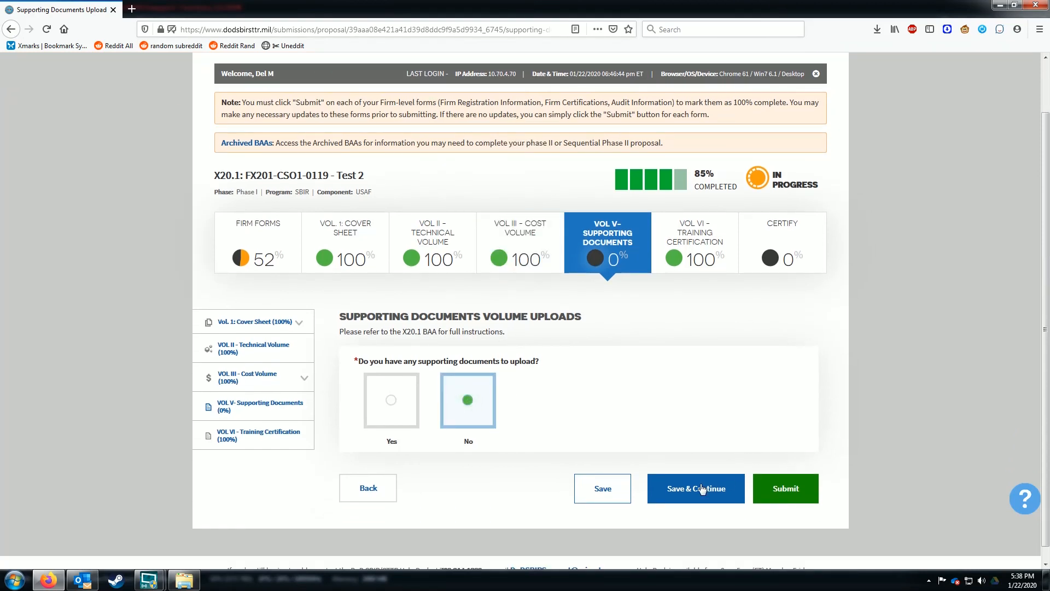
{"action": "left_click", "coordinate": [789, 494]}
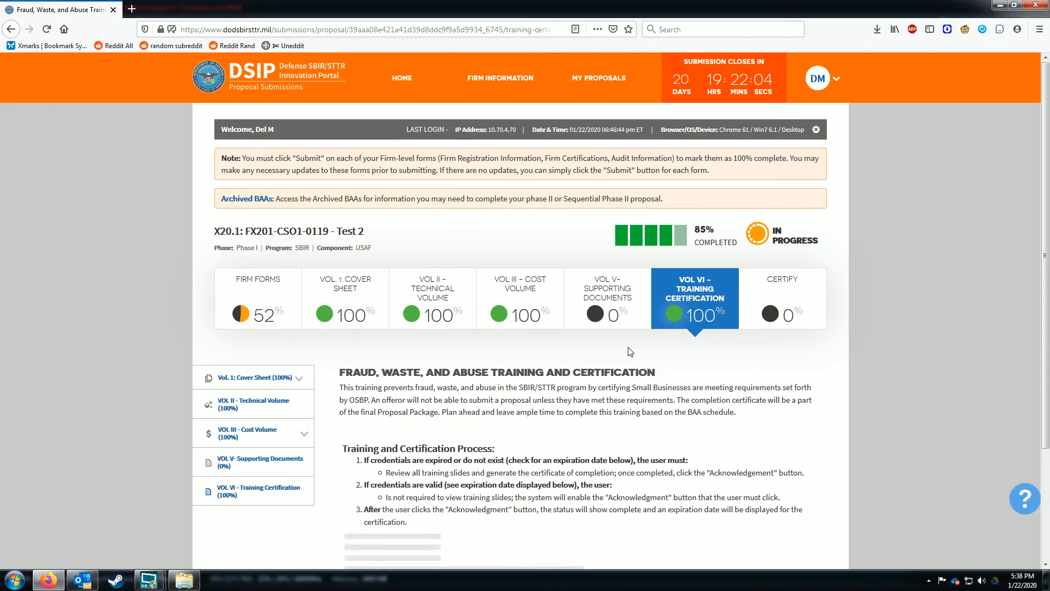
{"action": "left_click", "coordinate": [274, 305]}
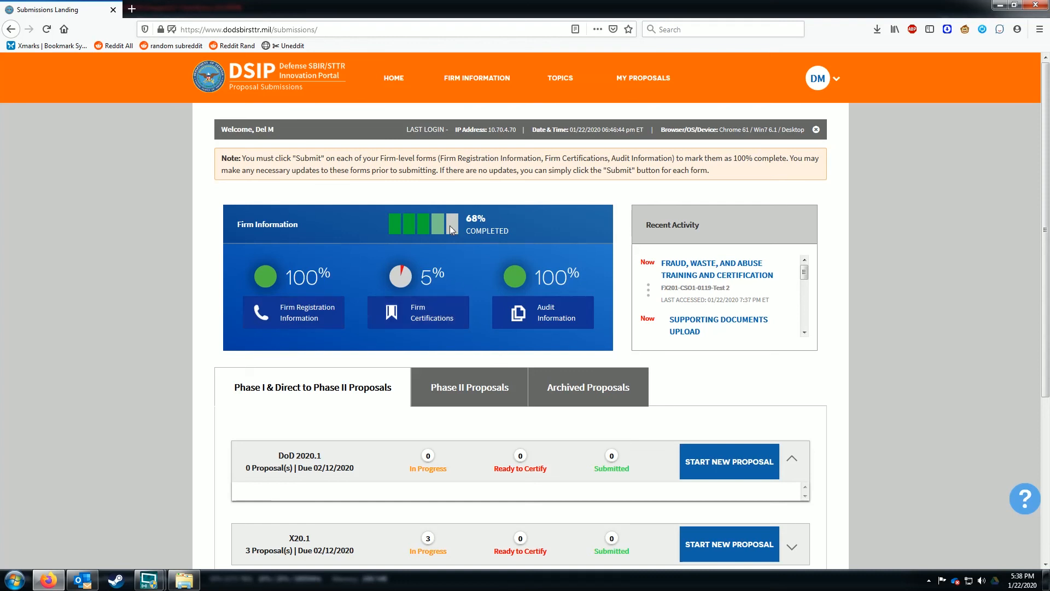
{"action": "left_click", "coordinate": [423, 312]}
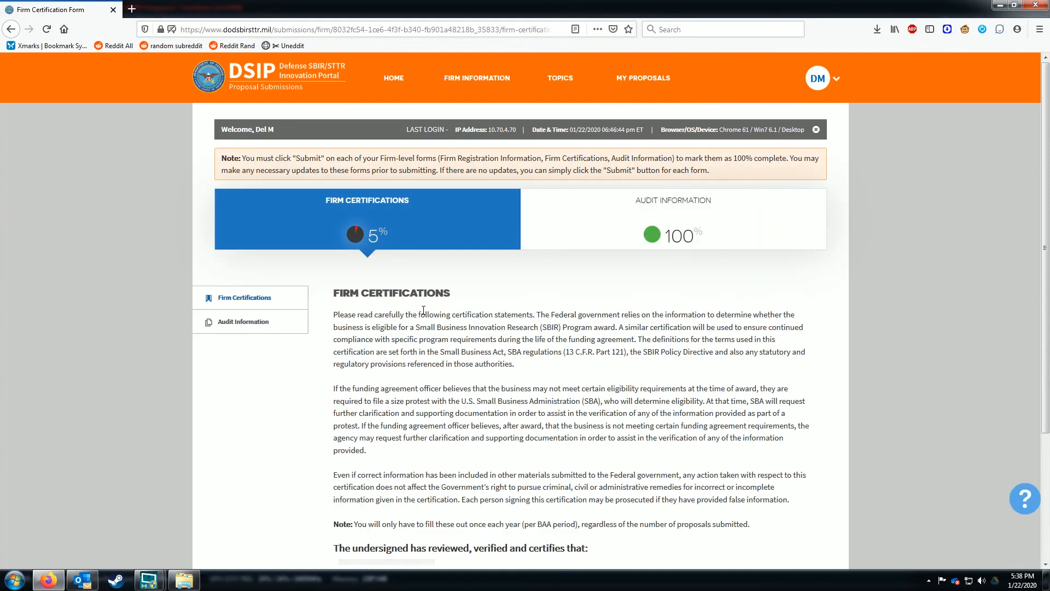
{"action": "scroll", "coordinate": [424, 314], "scroll_direction": "down", "scroll_amount": 3}
{"action": "scroll", "coordinate": [422, 314], "scroll_direction": "down", "scroll_amount": 3}
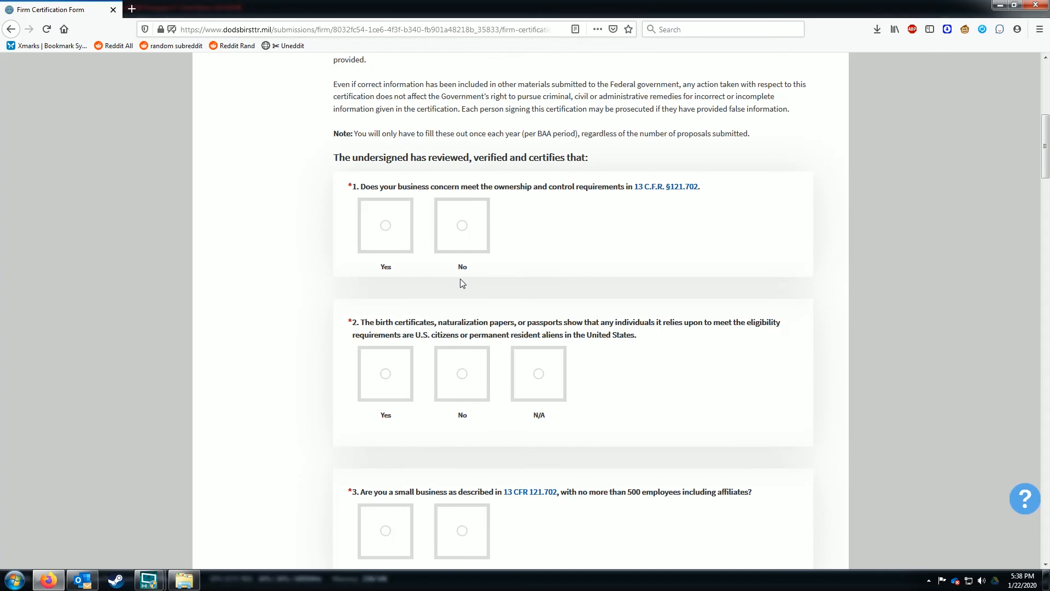
{"action": "scroll", "coordinate": [461, 279], "scroll_direction": "down", "scroll_amount": 3}
{"action": "scroll", "coordinate": [461, 279], "scroll_direction": "up", "scroll_amount": 5}
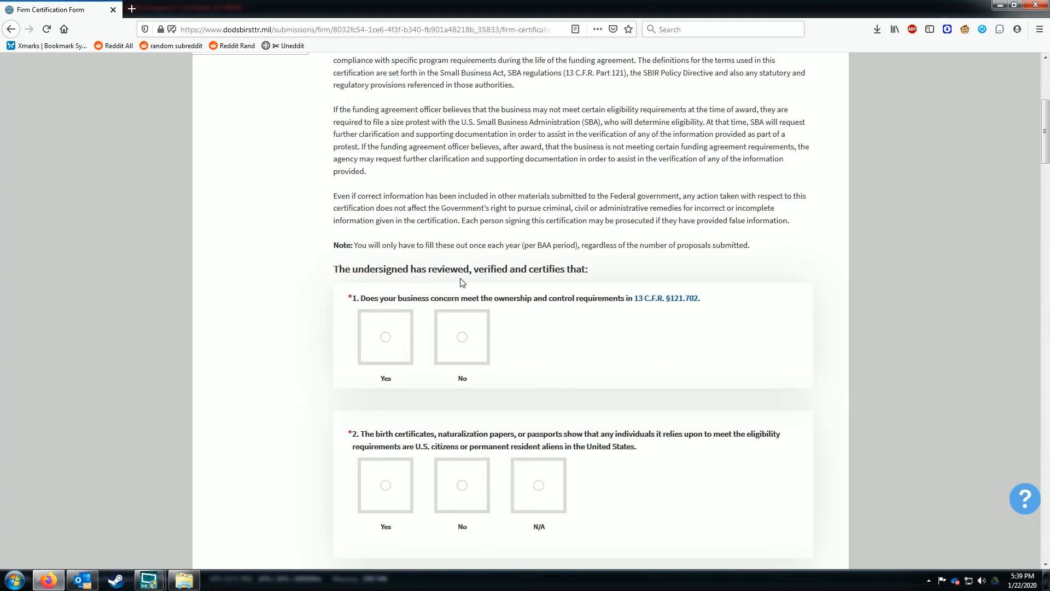
{"action": "left_click", "coordinate": [393, 343]}
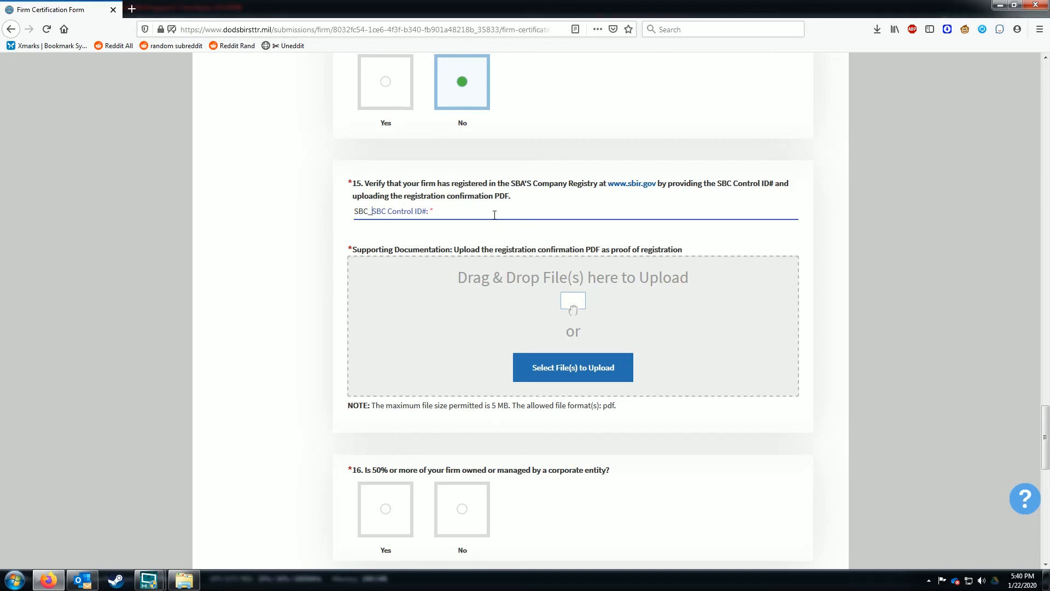
{"action": "left_click", "coordinate": [649, 186]}
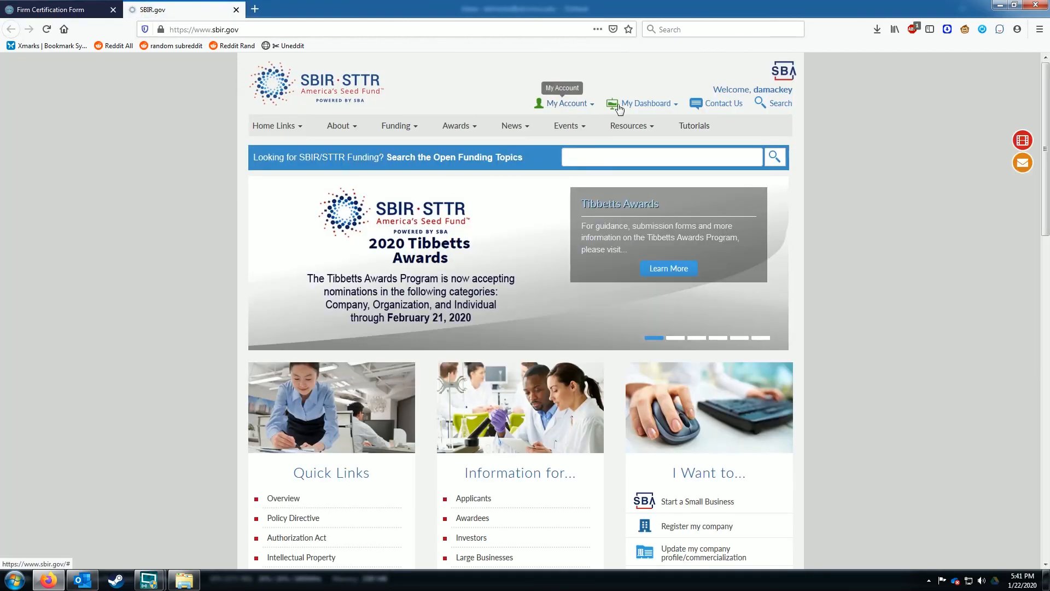
- Copy the SBC Control ID from the SBIR.gov dashboard into question 15 and close that tab
{"action": "left_click", "coordinate": [646, 104]}
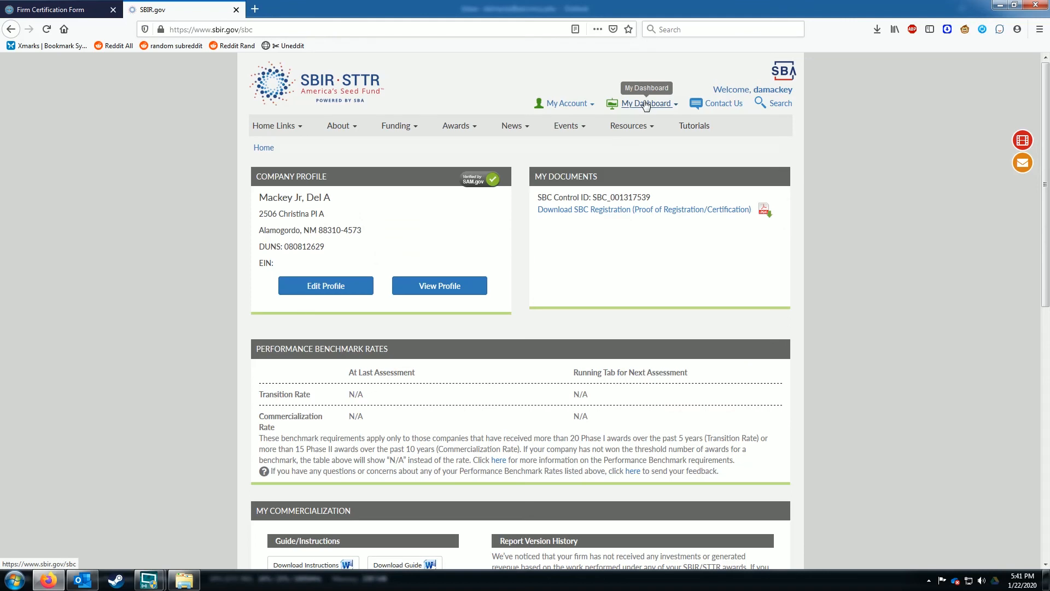
{"action": "double_click", "coordinate": [621, 198]}
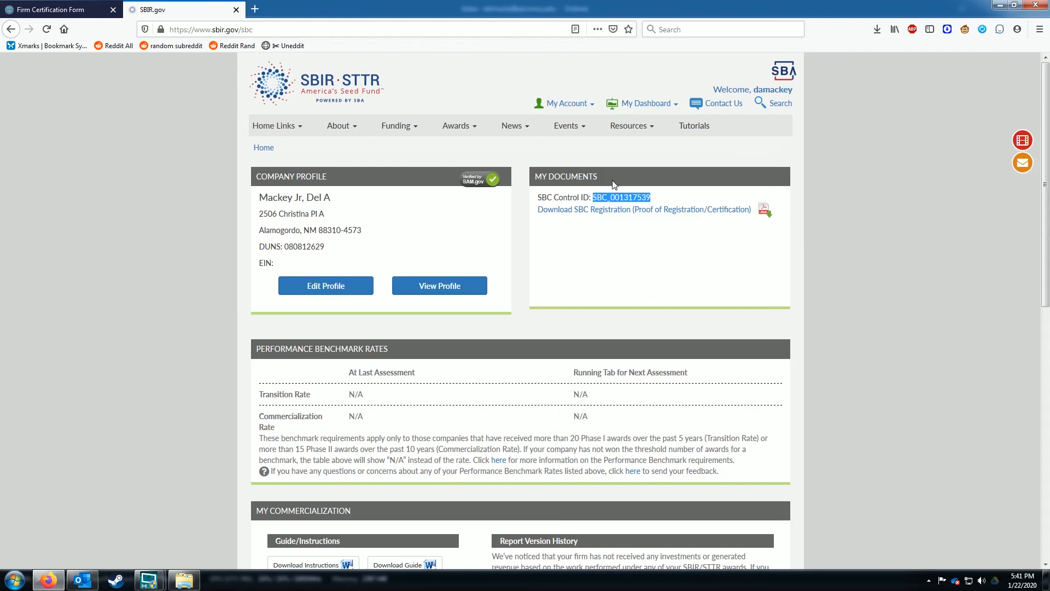
{"action": "left_click", "coordinate": [100, 5]}
{"action": "key", "text": "ctrl+Tab"}
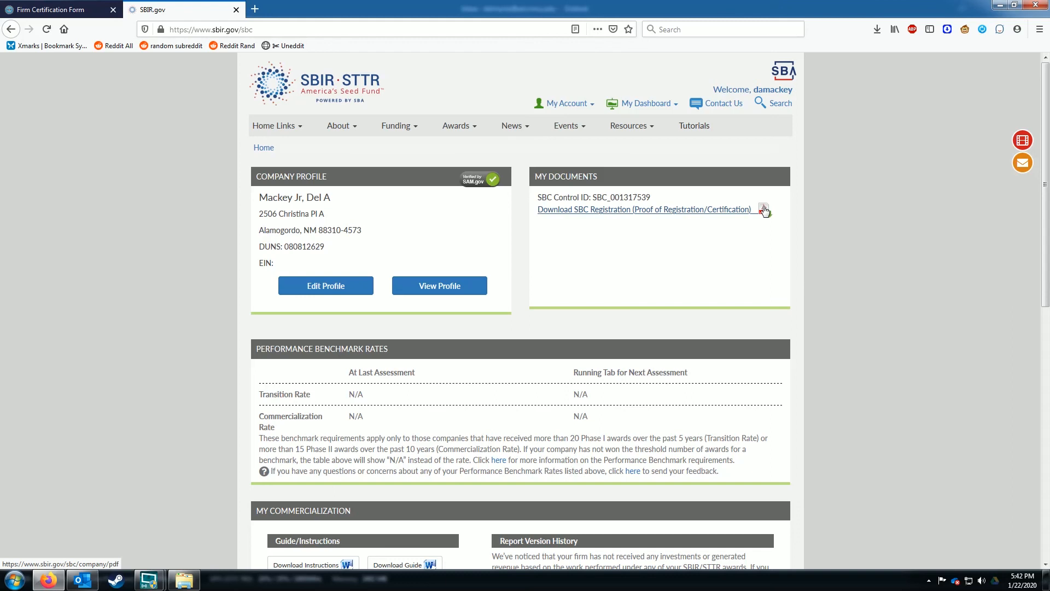
{"action": "key", "text": "ctrl+w"}
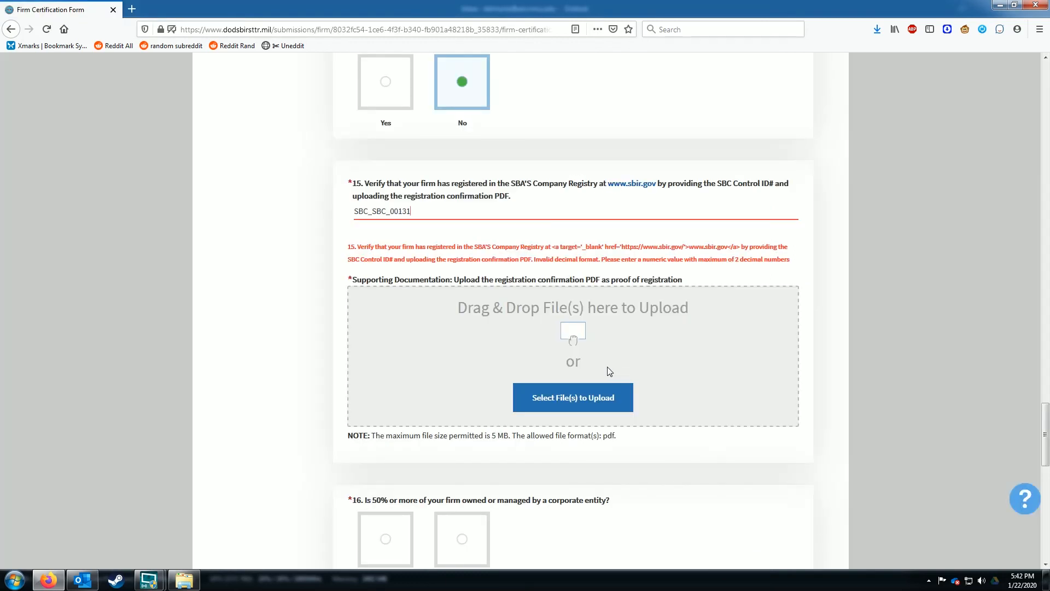
- Attach the SBC registration confirmation PDF and correct the SBC Control ID field
{"action": "left_click_drag", "start_coordinate": [605, 376], "coordinate": [605, 377]}
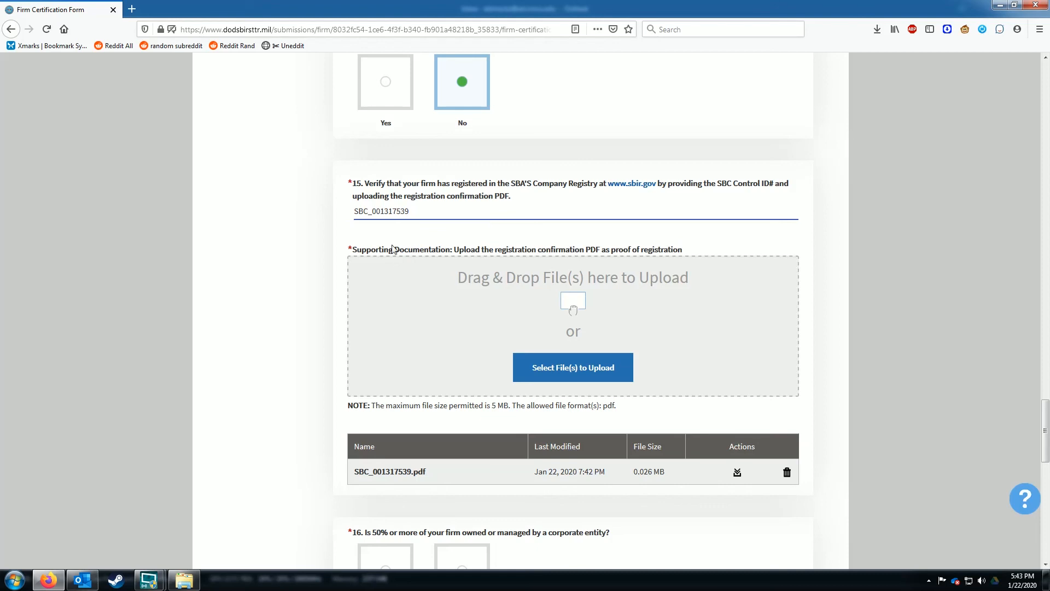
{"action": "left_click", "coordinate": [285, 320]}
{"action": "scroll", "coordinate": [251, 323], "scroll_direction": "down", "scroll_amount": 4}
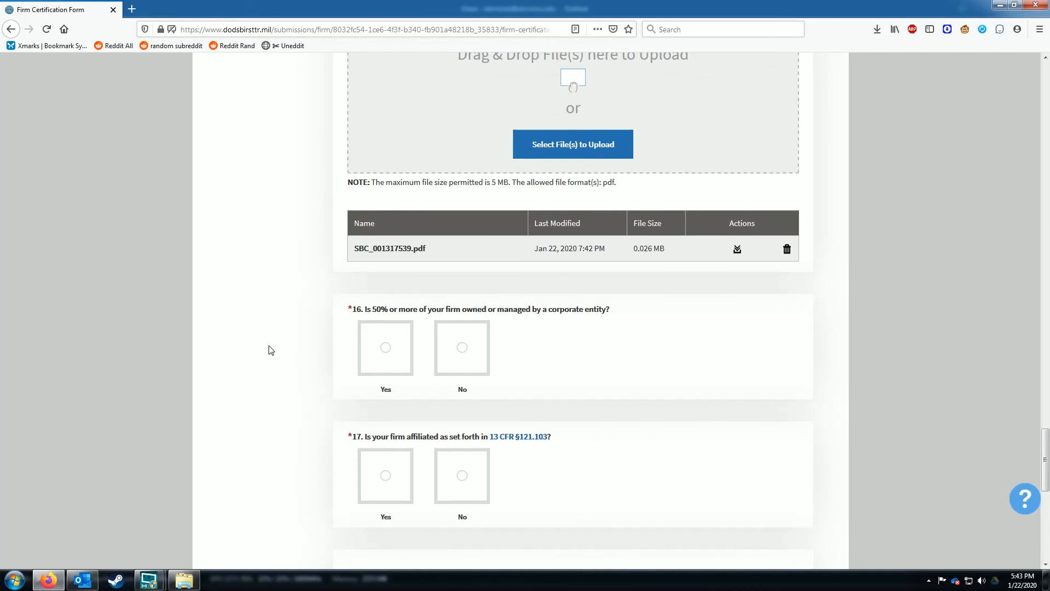
- Enter the signer's name as Signature and President as Title, then save and submit
{"action": "type", "text": "Macke"}
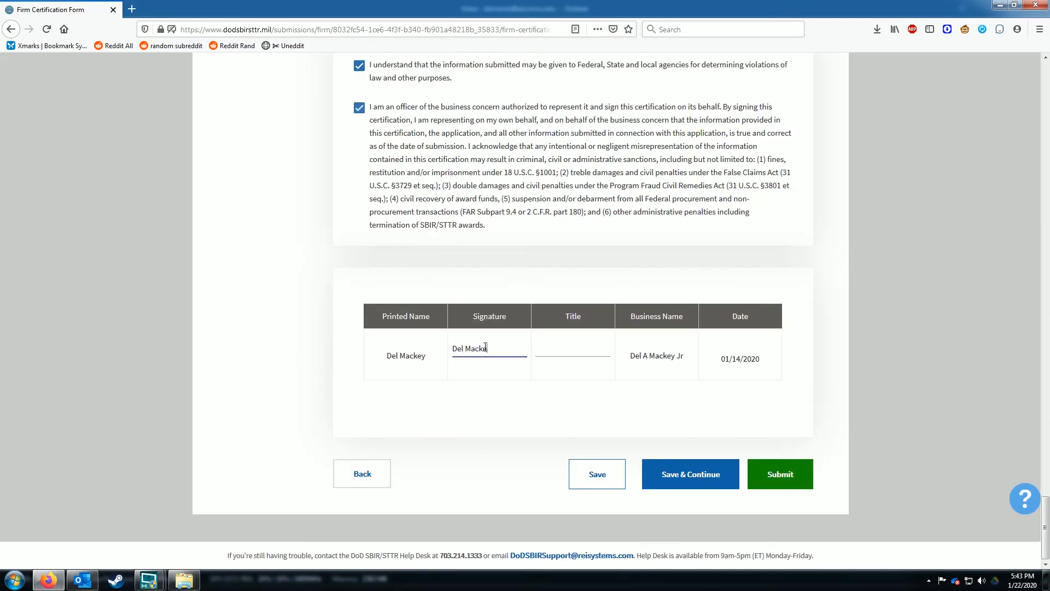
{"action": "type", "text": "y"}
{"action": "key", "text": "Tab"}
{"action": "type", "text": "President"}
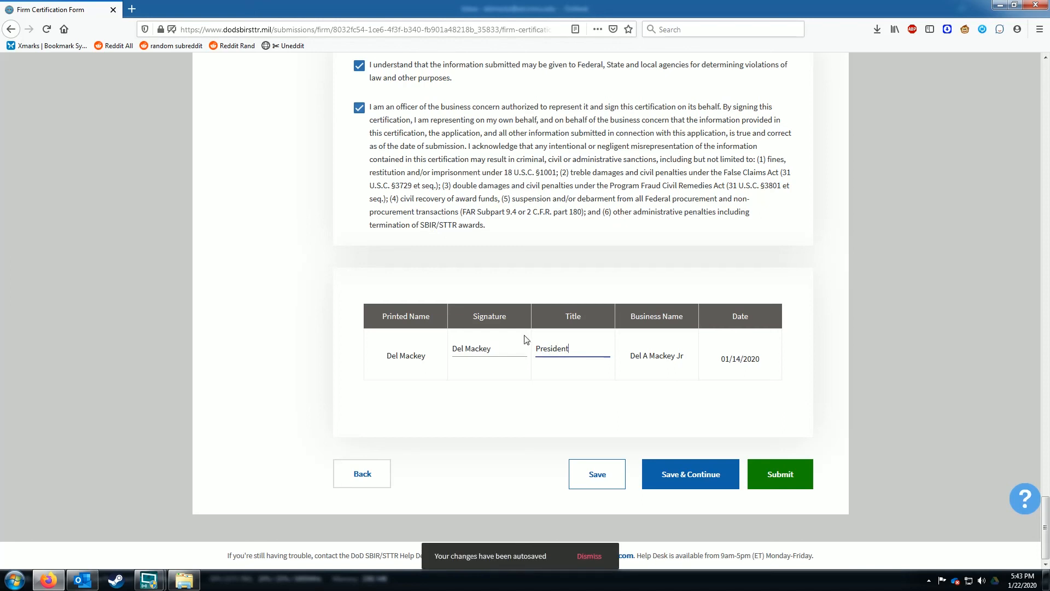
{"action": "left_click", "coordinate": [597, 474]}
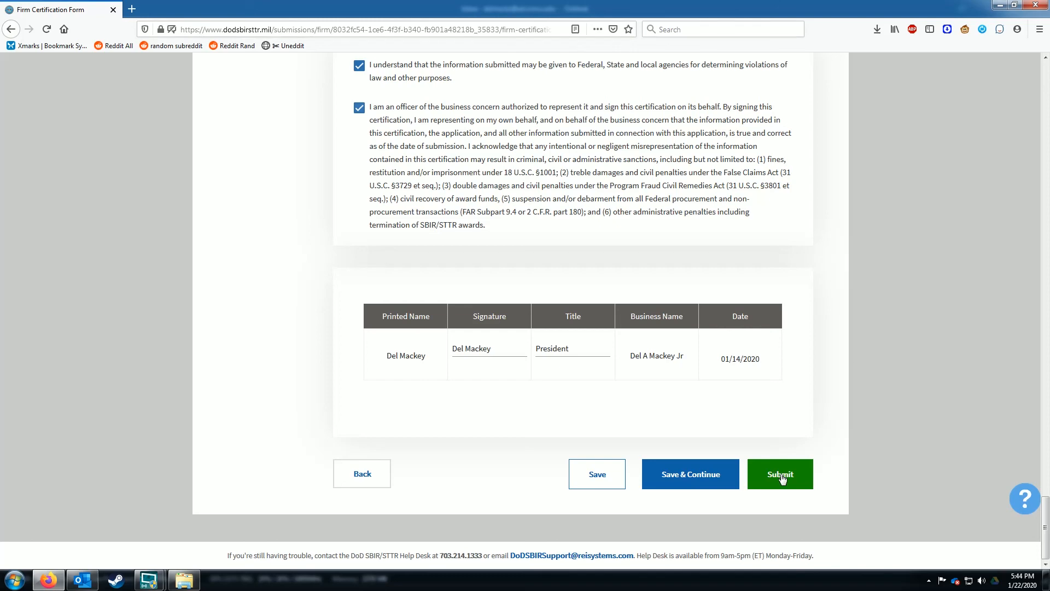
{"action": "left_click", "coordinate": [781, 475]}
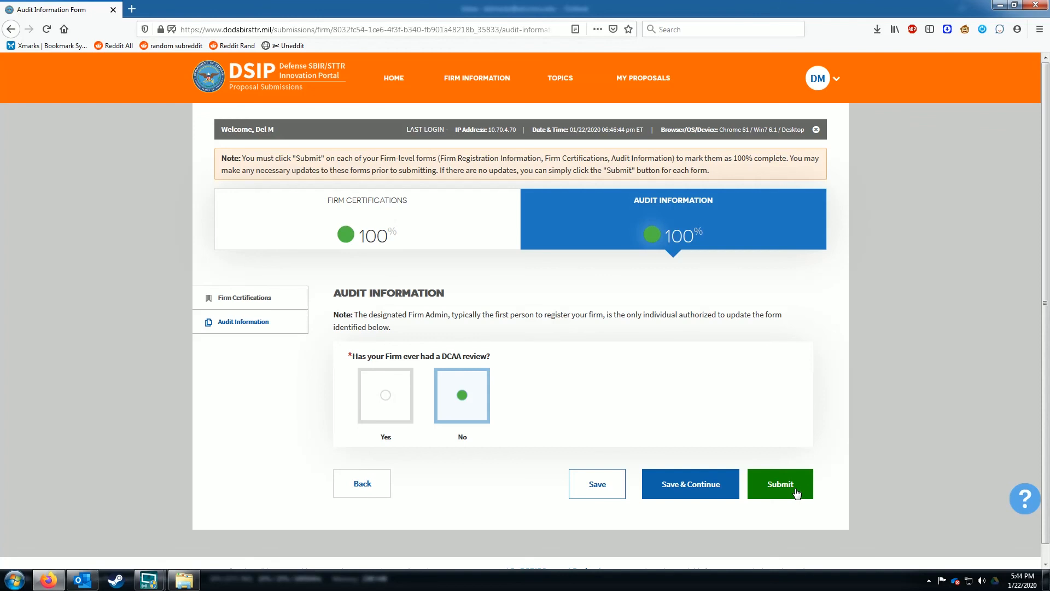
- Submit the Audit Information form with No for the DCAA review question
{"action": "left_click", "coordinate": [796, 492]}
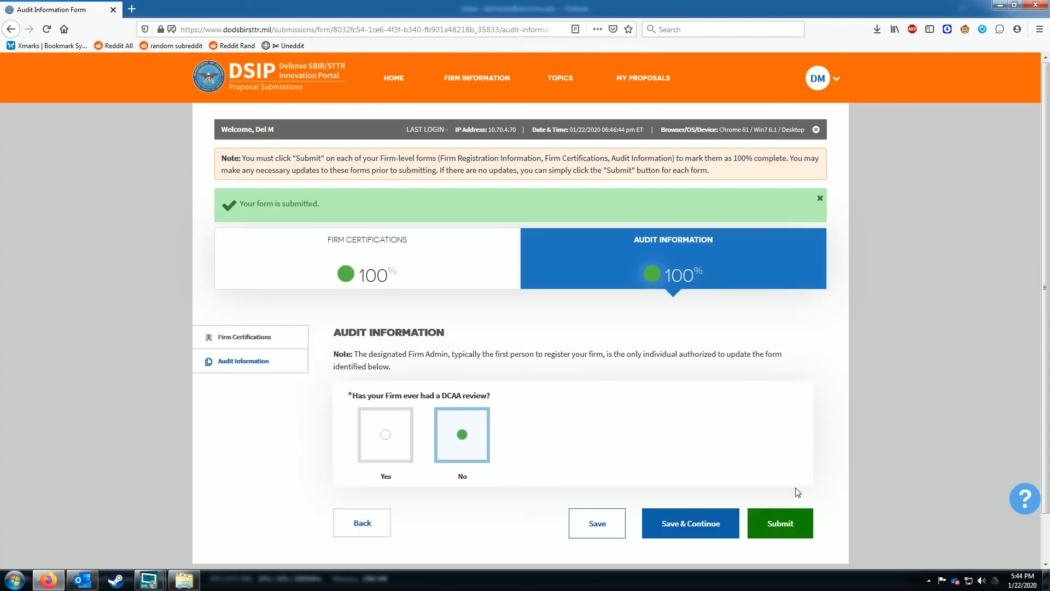
{"action": "mouse_move", "coordinate": [654, 102]}
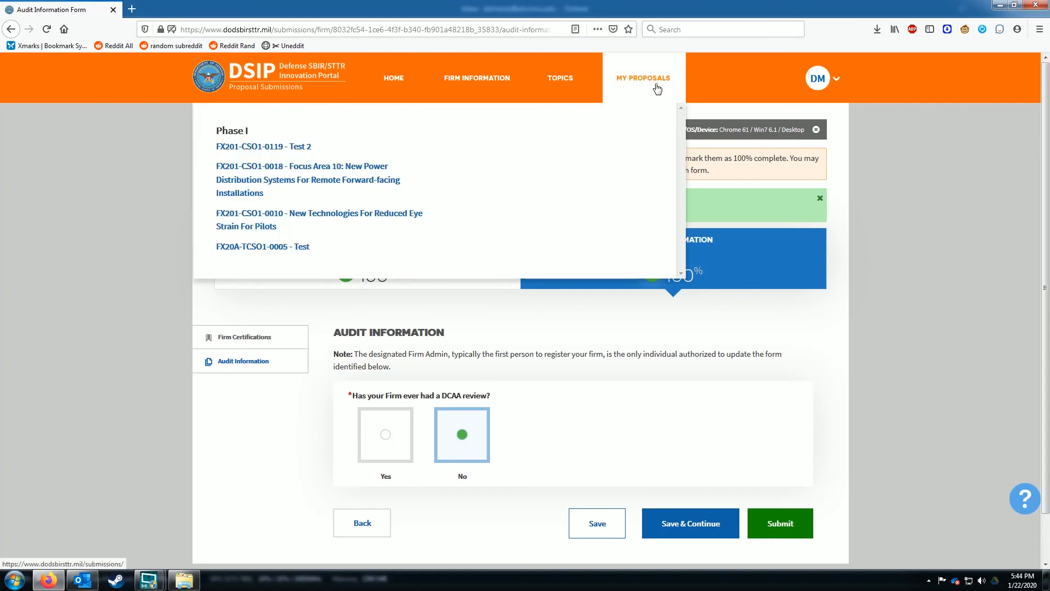
- Open the FX201-CSO1-0119 - Test 2 proposal and confirm all volumes at 100%, Ready to Certify
{"action": "mouse_move", "coordinate": [615, 98]}
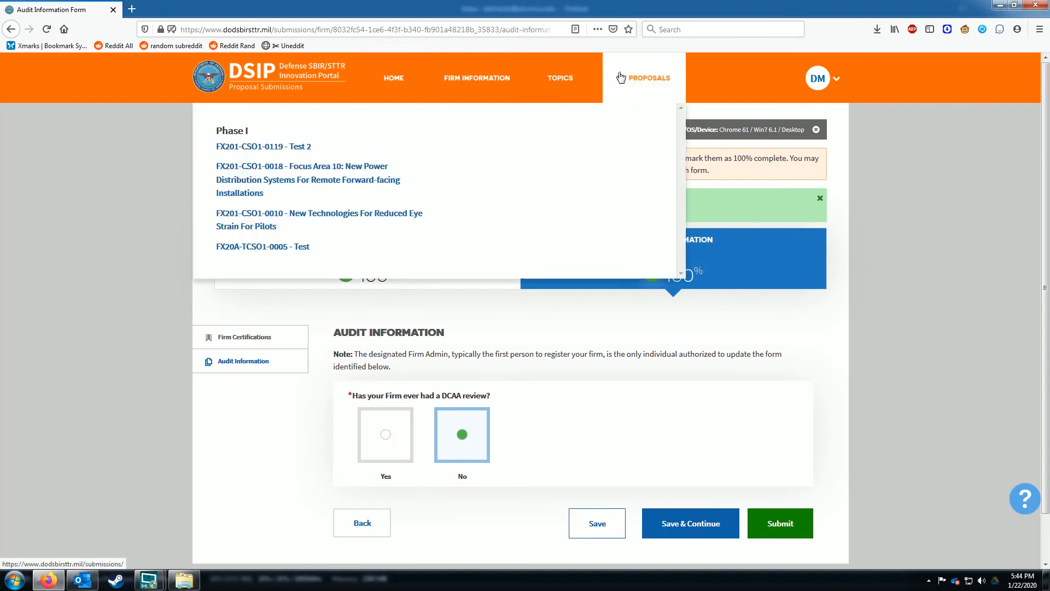
{"action": "left_click", "coordinate": [302, 151]}
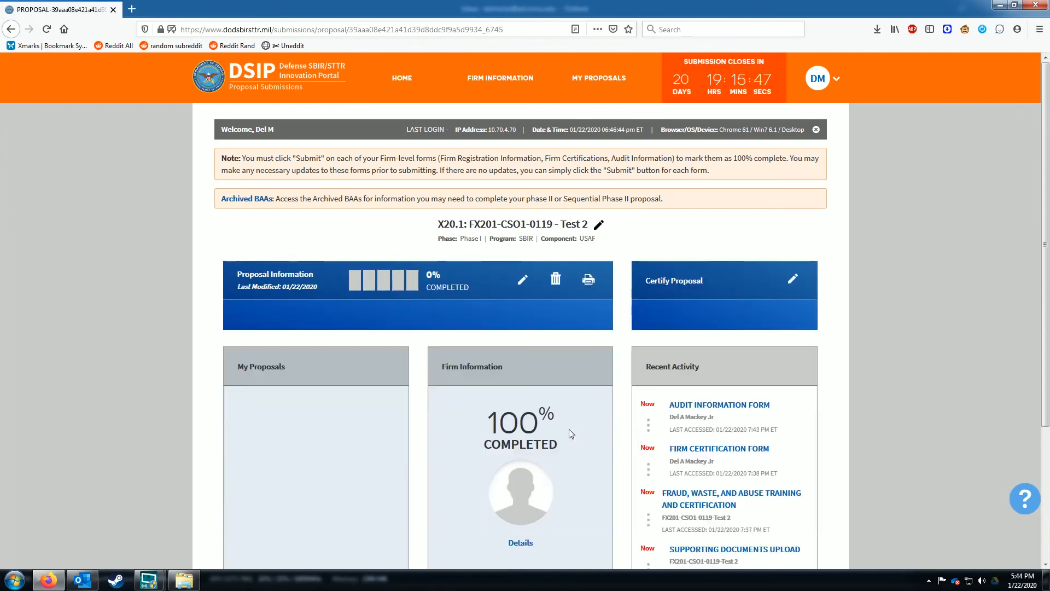
{"action": "scroll", "coordinate": [120, 303], "scroll_direction": "down", "scroll_amount": 2}
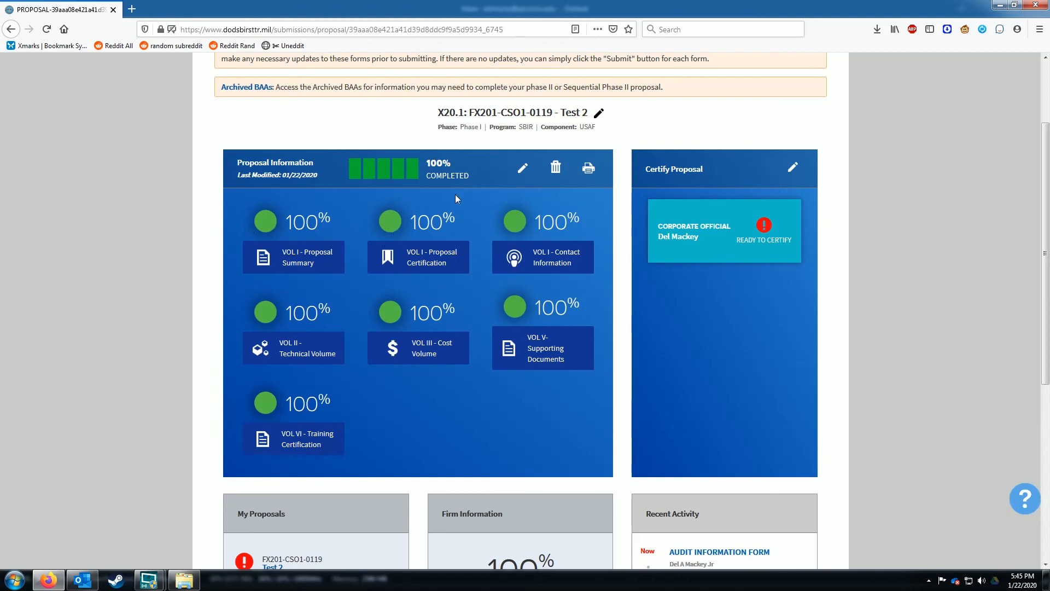
{"action": "scroll", "coordinate": [455, 195], "scroll_direction": "down", "scroll_amount": 5}
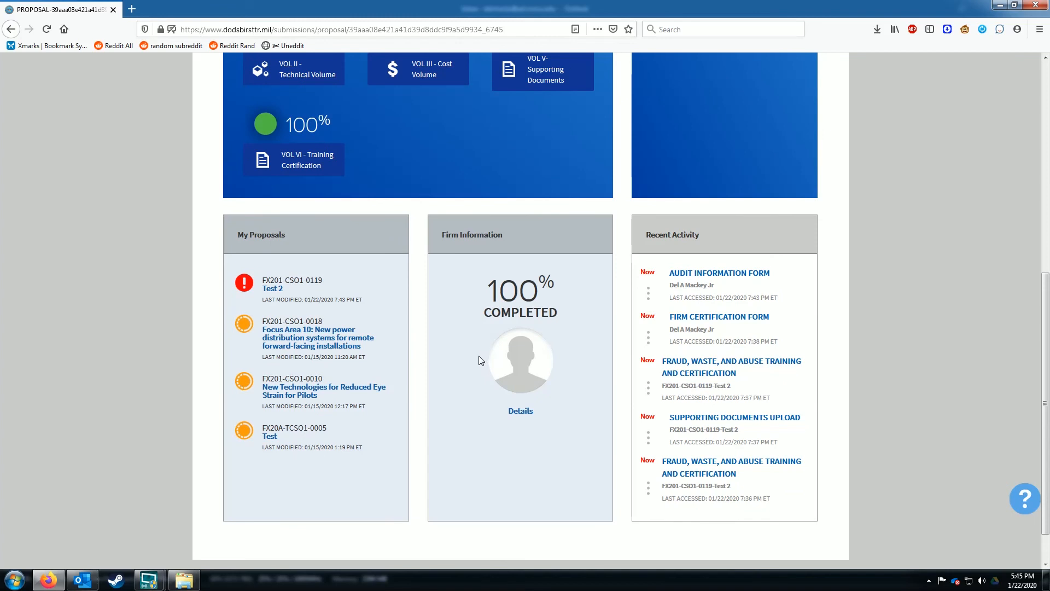
{"action": "scroll", "coordinate": [478, 356], "scroll_direction": "up", "scroll_amount": 1}
{"action": "mouse_move", "coordinate": [245, 342]}
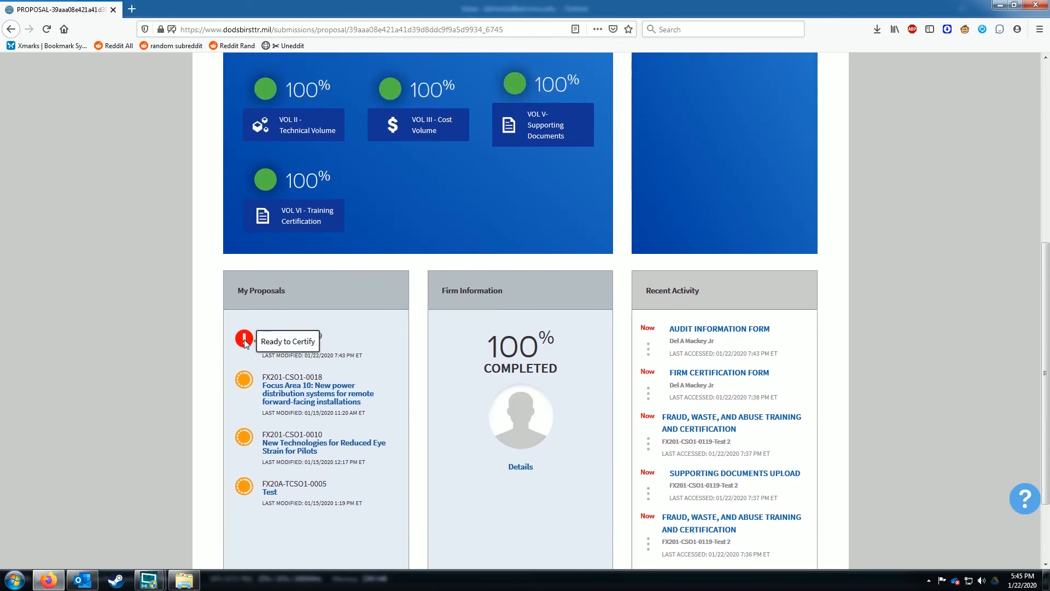
{"action": "left_click", "coordinate": [244, 339]}
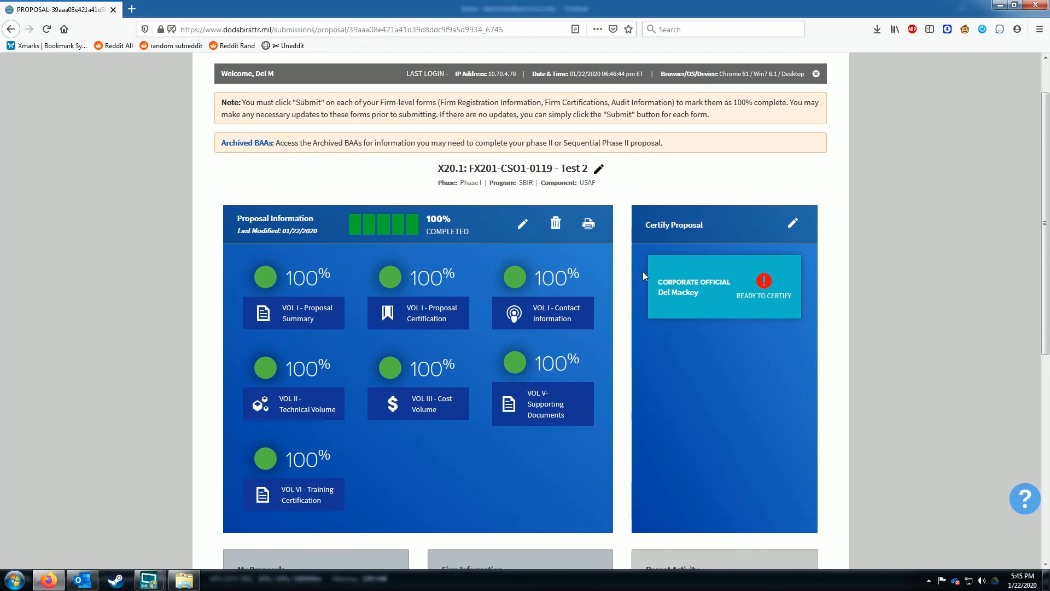
{"action": "scroll", "coordinate": [552, 319], "scroll_direction": "down", "scroll_amount": 4}
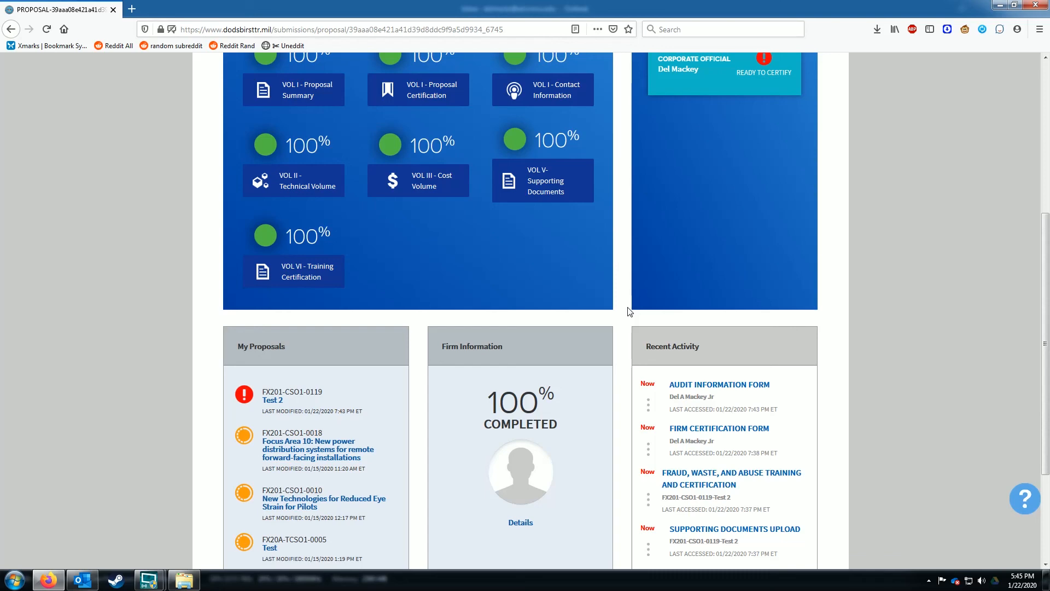
{"action": "scroll", "coordinate": [627, 310], "scroll_direction": "up", "scroll_amount": 5}
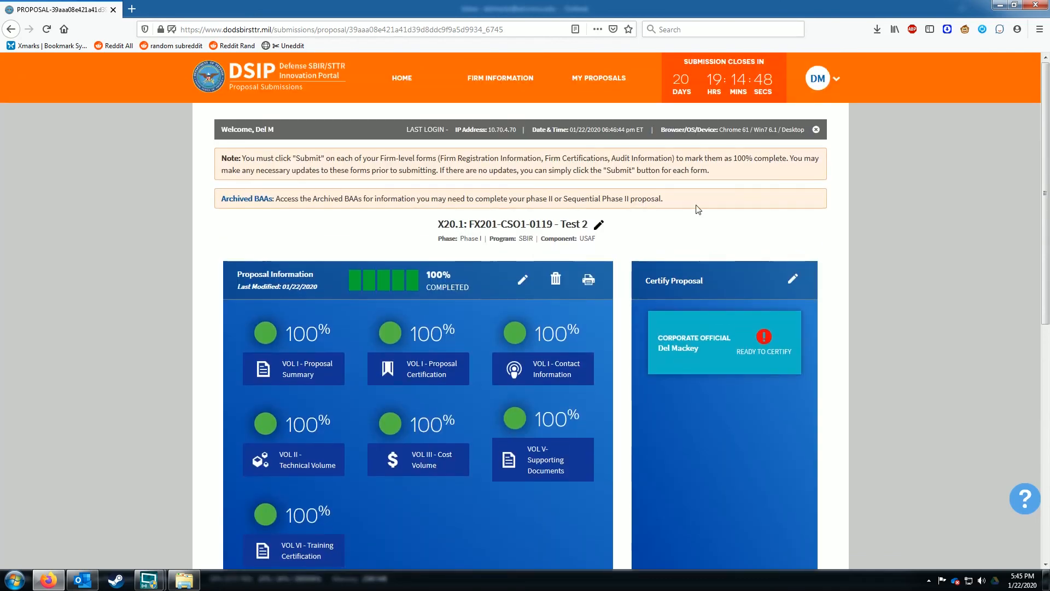